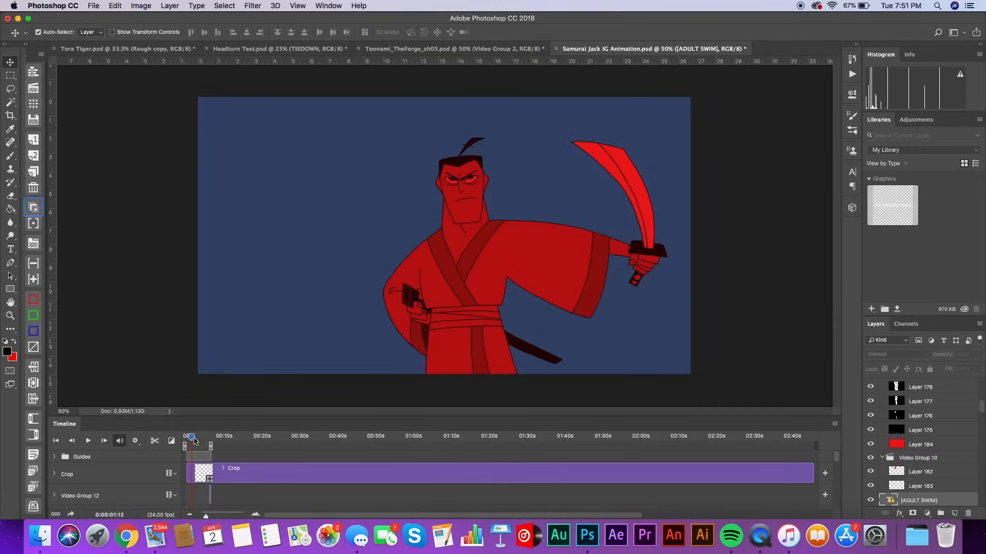
- Play the finished samurai animation from the first frame
left_click_drag(194, 440, 174, 445)
left_click(88, 442)
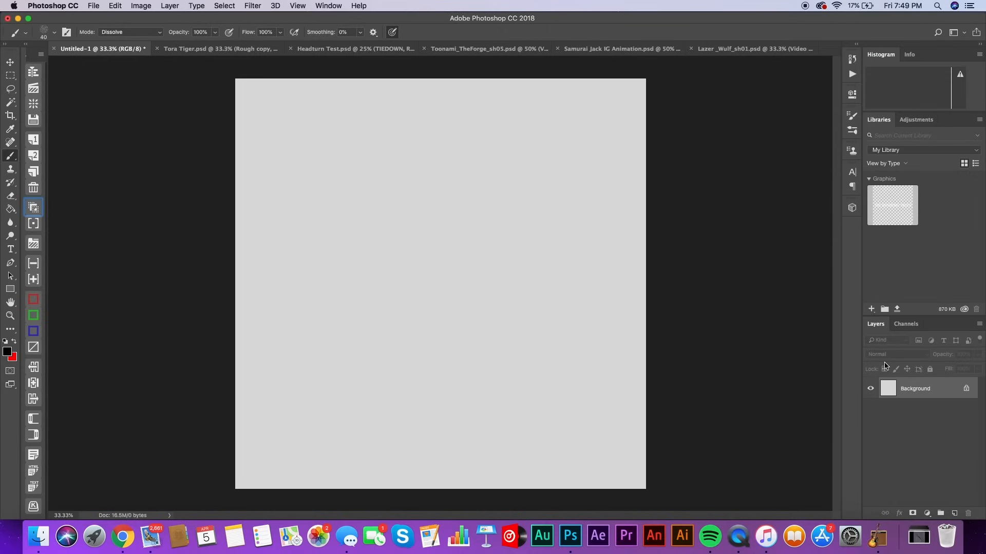
- Show the Timeline and create a video timeline for the blank untitled document
left_click(328, 5)
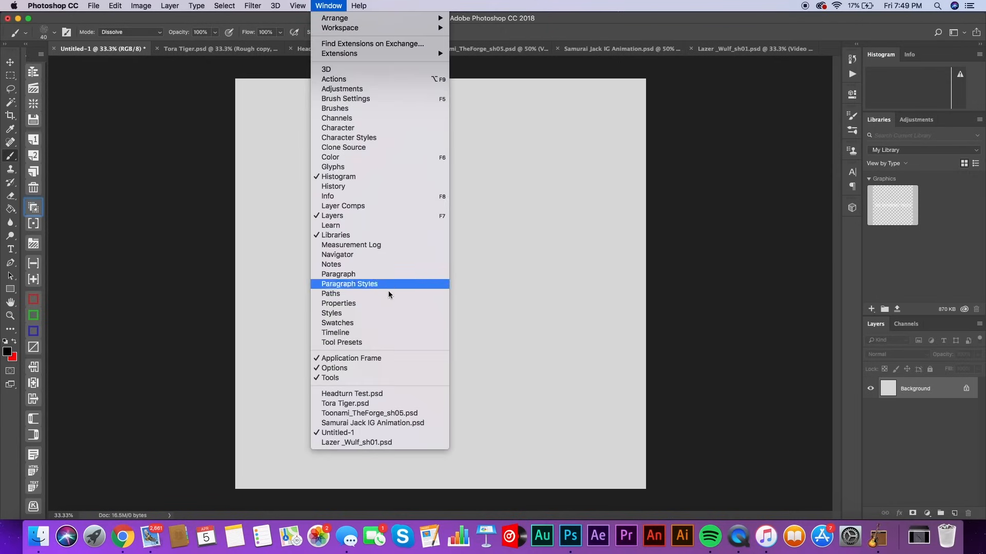
left_click(370, 332)
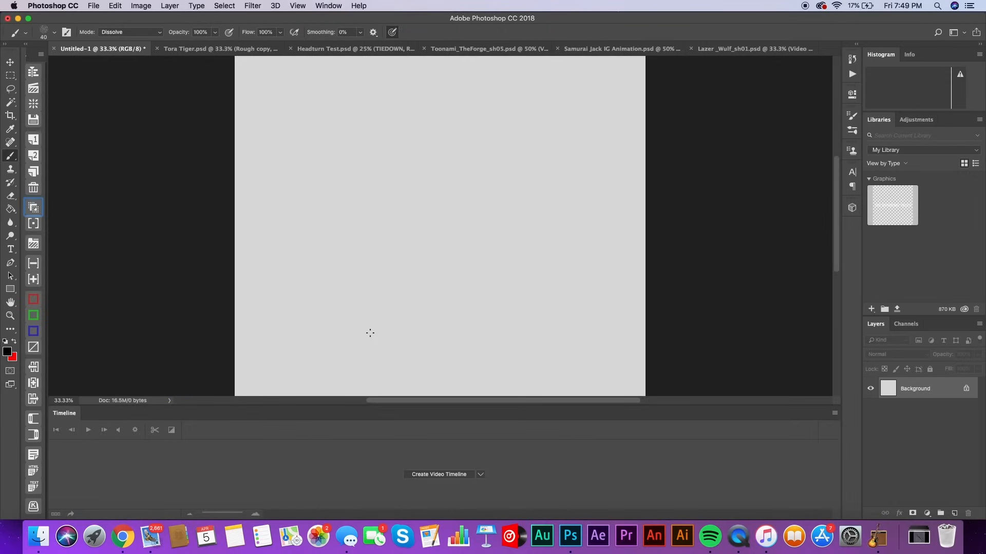
left_click(440, 476)
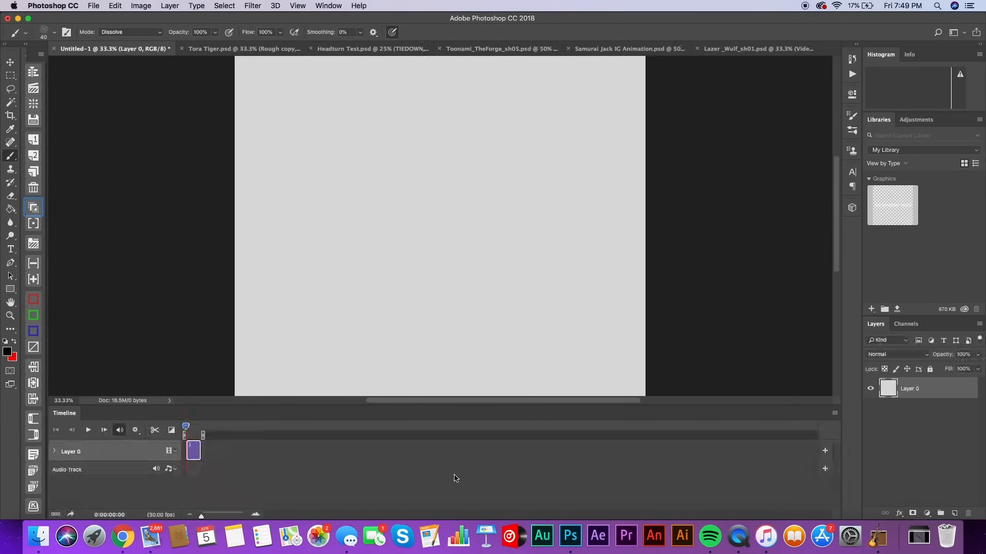
left_click_drag(202, 515, 214, 514)
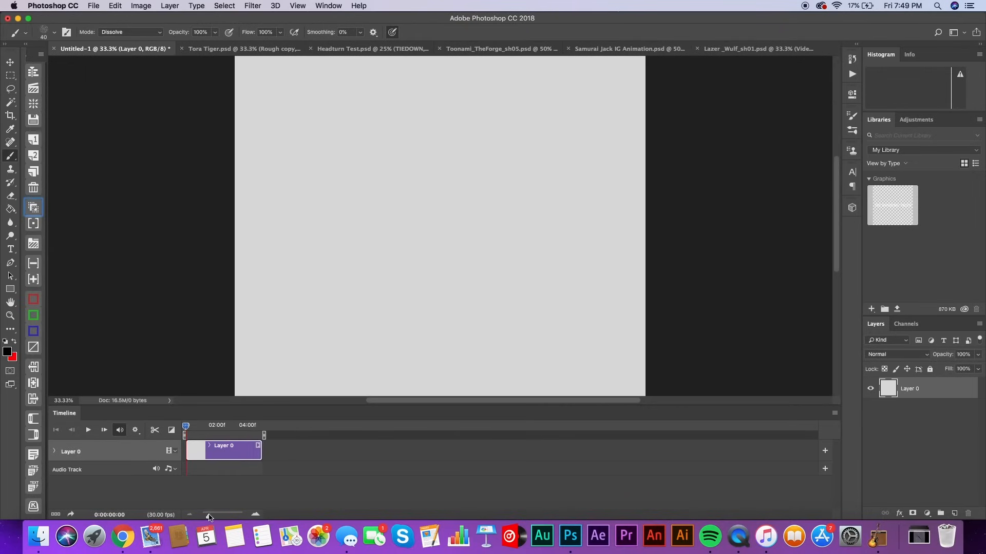
left_click_drag(214, 515, 216, 515)
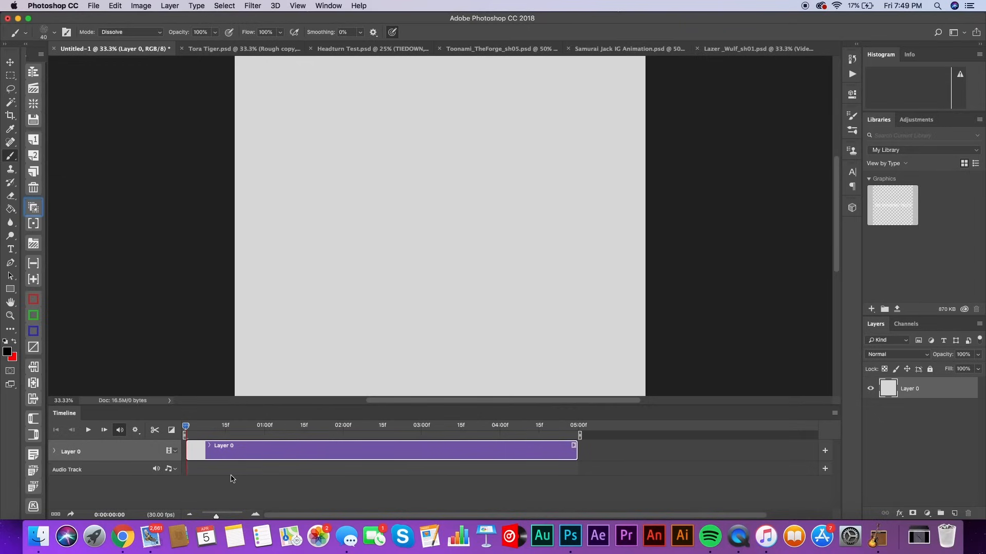
- Scrub the playhead along the empty timeline and return it to the first frame
left_click_drag(186, 427, 179, 484)
left_click_drag(188, 427, 75, 487)
left_click_drag(196, 428, 191, 487)
left_click_drag(227, 428, 140, 468)
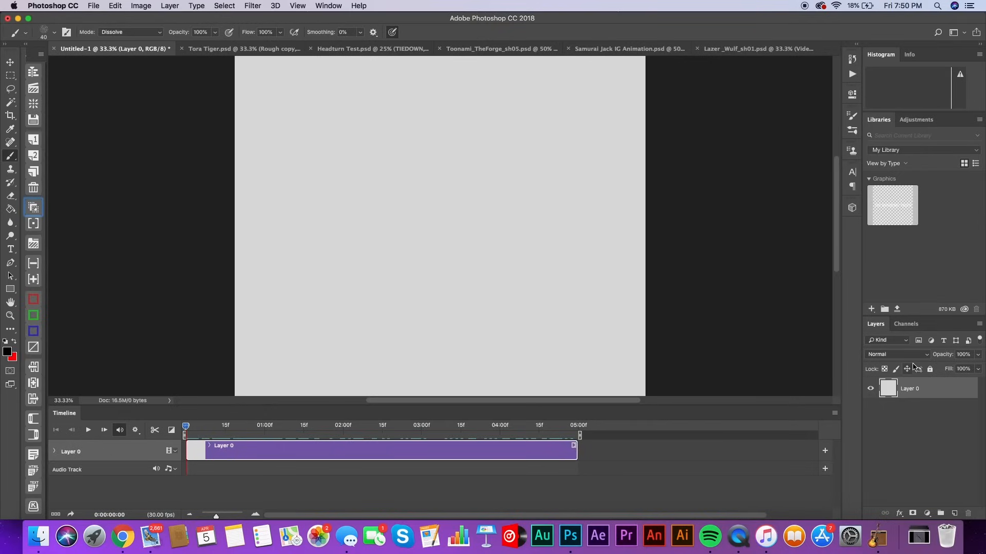
- Add a new blank layer above Layer 0 with the playhead at the first frame
mouse_move(188, 430)
left_mouse_down()
mouse_move(218, 429)
mouse_move(188, 430)
left_mouse_up()
left_click(955, 514)
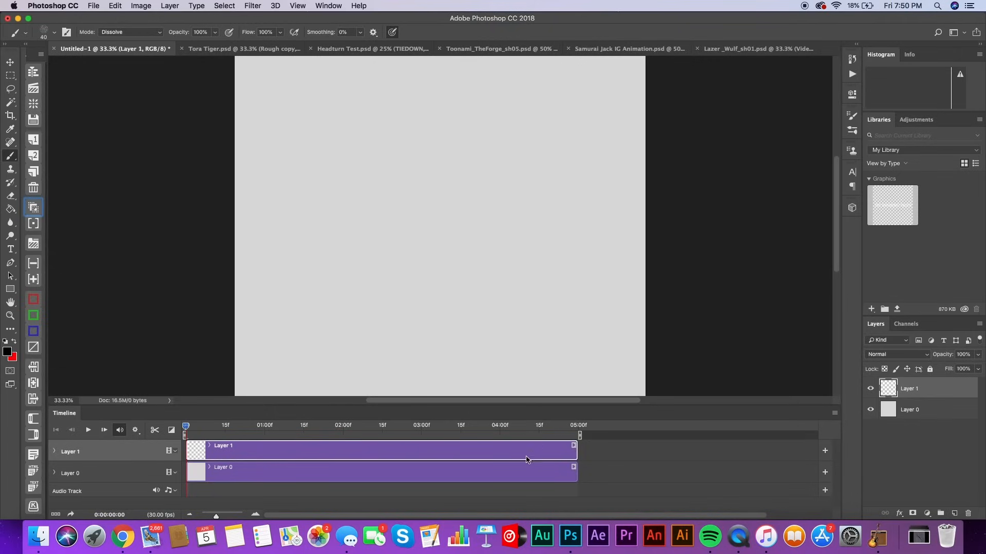
left_click_drag(186, 427, 51, 497)
left_click(955, 513)
left_click(968, 514)
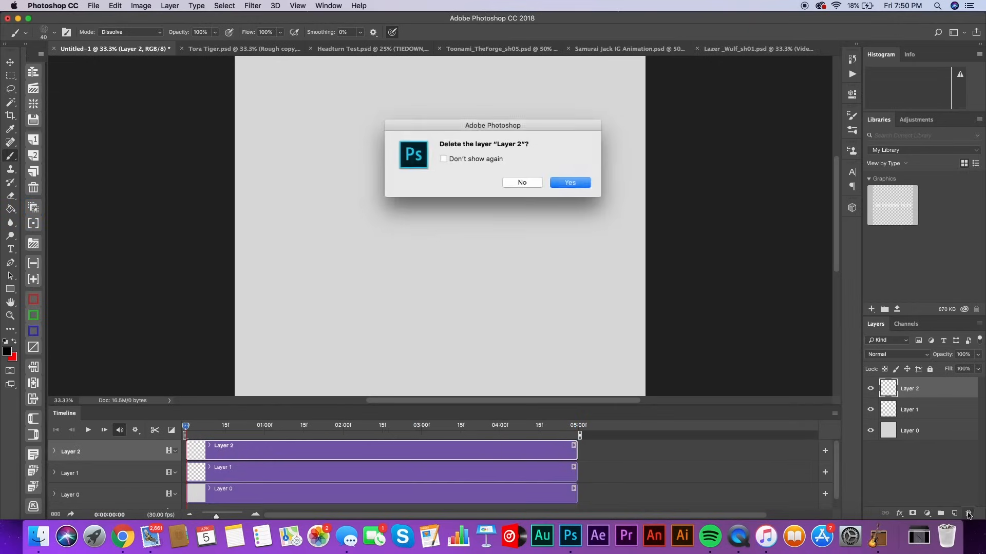
left_click(573, 183)
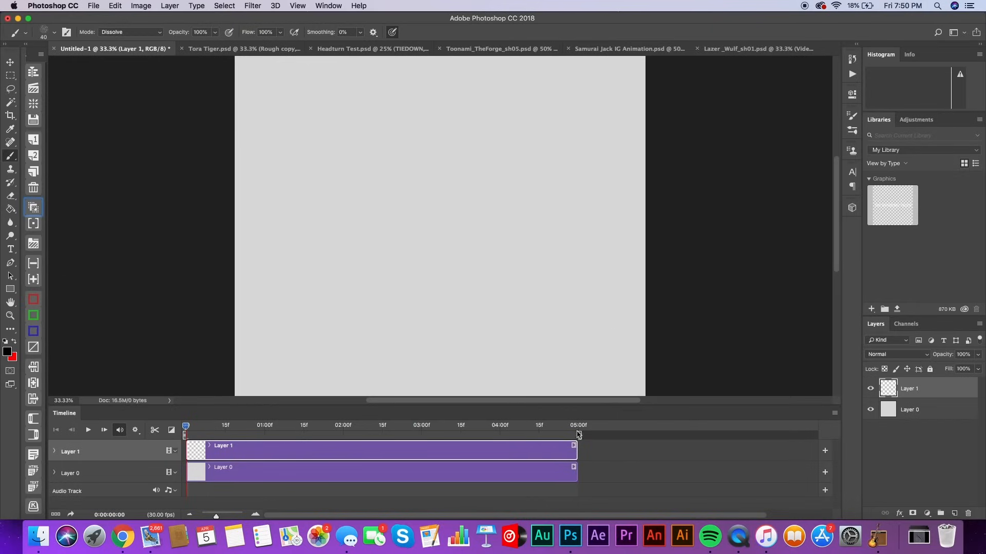
- Trim Layer 1's clip to the first frame only and brush a small black circle near the canvas centre on it
left_click_drag(575, 453, 183, 461)
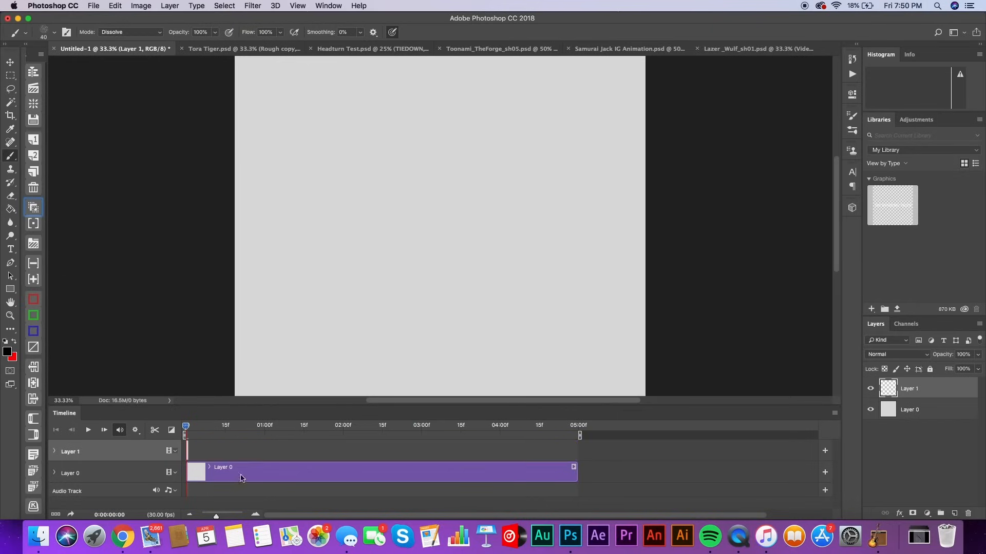
left_click_drag(216, 517, 243, 516)
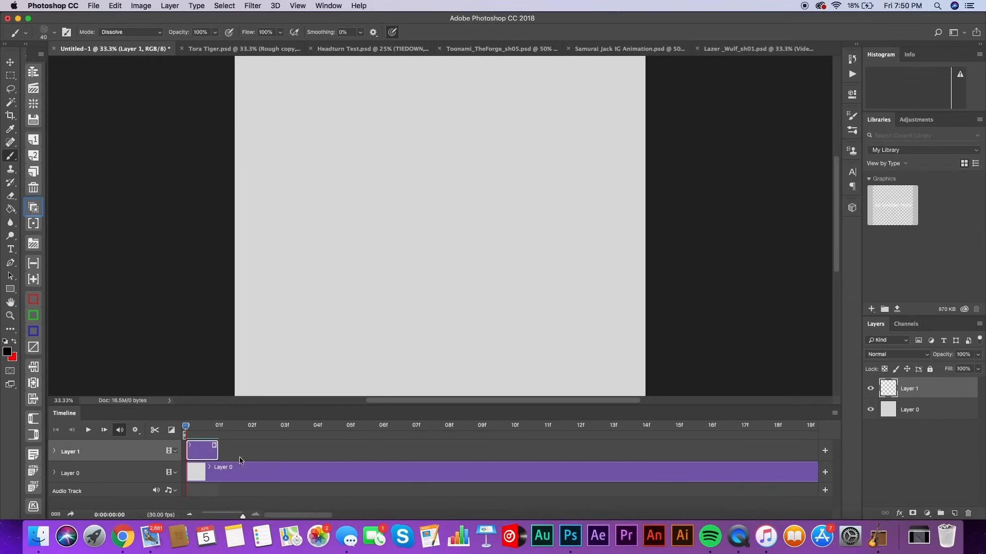
left_click(221, 432)
left_click_drag(213, 452, 186, 427)
mouse_move(218, 453)
left_mouse_down()
mouse_move(543, 446)
mouse_move(218, 452)
left_mouse_up()
left_click_drag(404, 194, 400, 191)
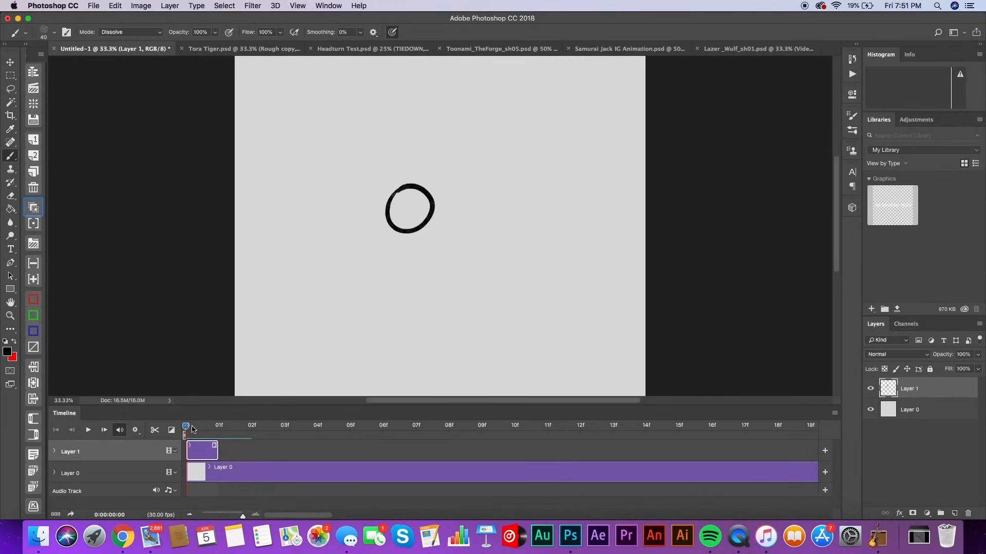
- Shorten the timeline's work area to about 7 frames and play the loop
left_click_drag(243, 515, 213, 515)
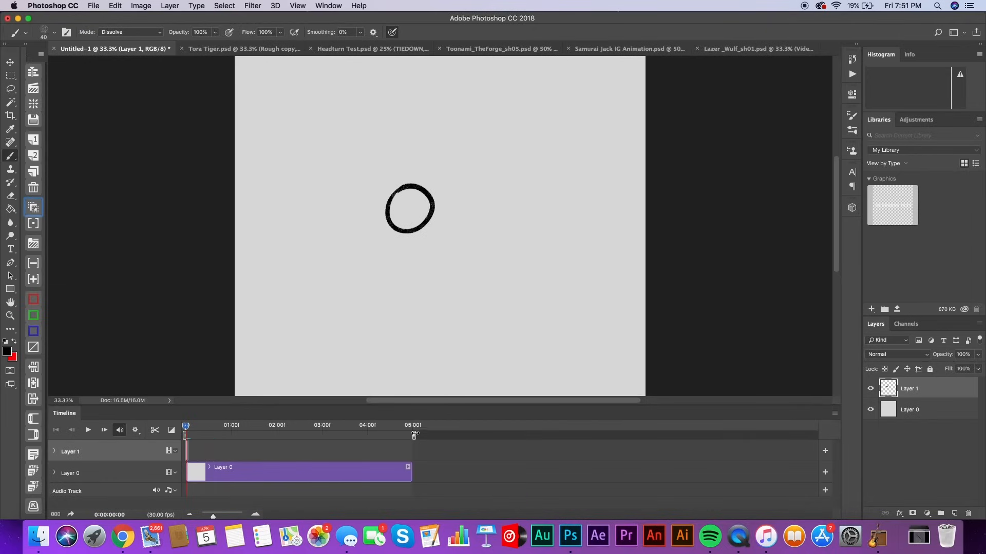
left_click_drag(411, 436, 256, 436)
key("space")
left_click_drag(257, 436, 199, 438)
left_click_drag(213, 515, 227, 516)
left_click(87, 431)
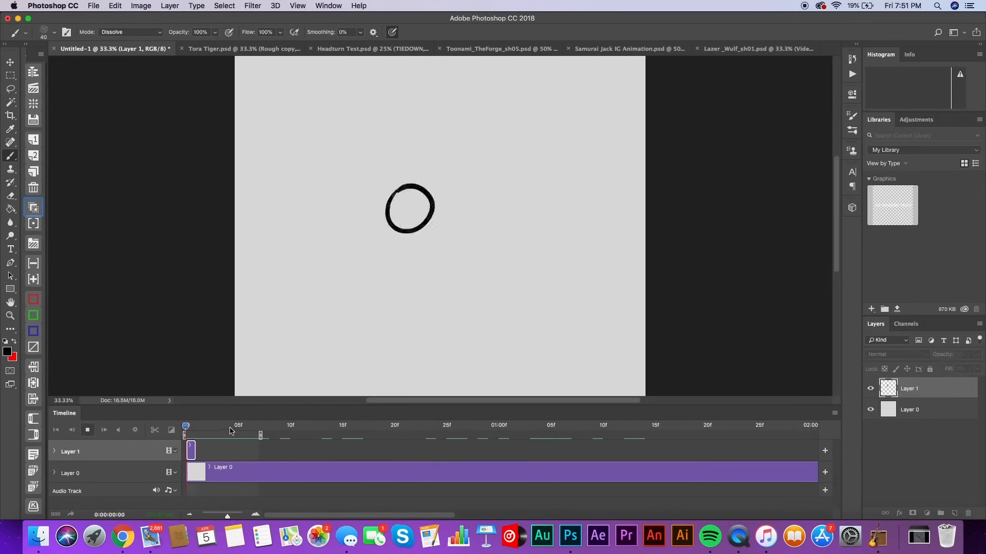
key("space")
- Shorten the work area further so that it covers only the first frame
left_click_drag(261, 436, 209, 436)
left_click_drag(228, 515, 236, 515)
left_click_drag(226, 435, 208, 435)
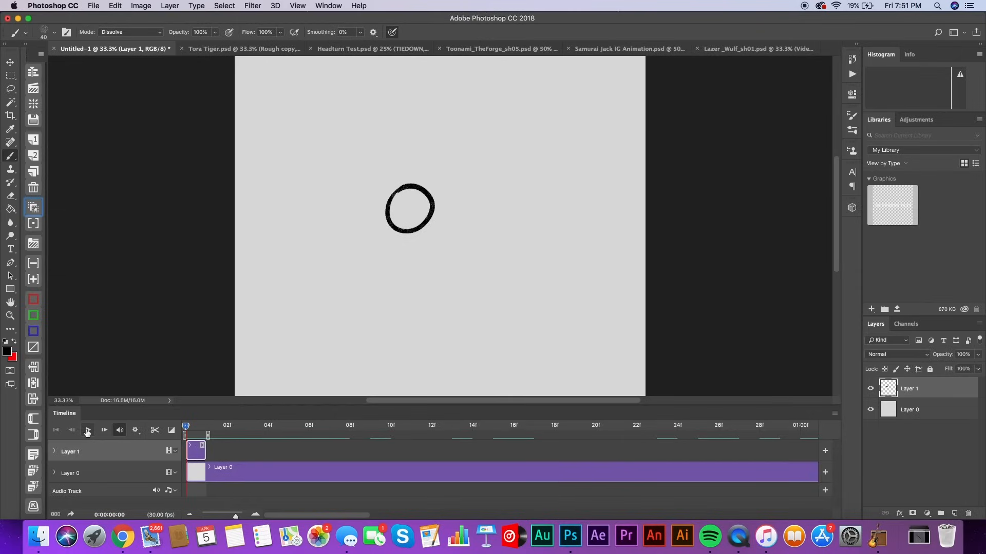
- Extend the work area to 16 frames and play it from the start
left_click_drag(208, 435, 312, 431)
left_click_drag(311, 435, 514, 435)
left_click_drag(189, 427, 183, 442)
left_click(87, 430)
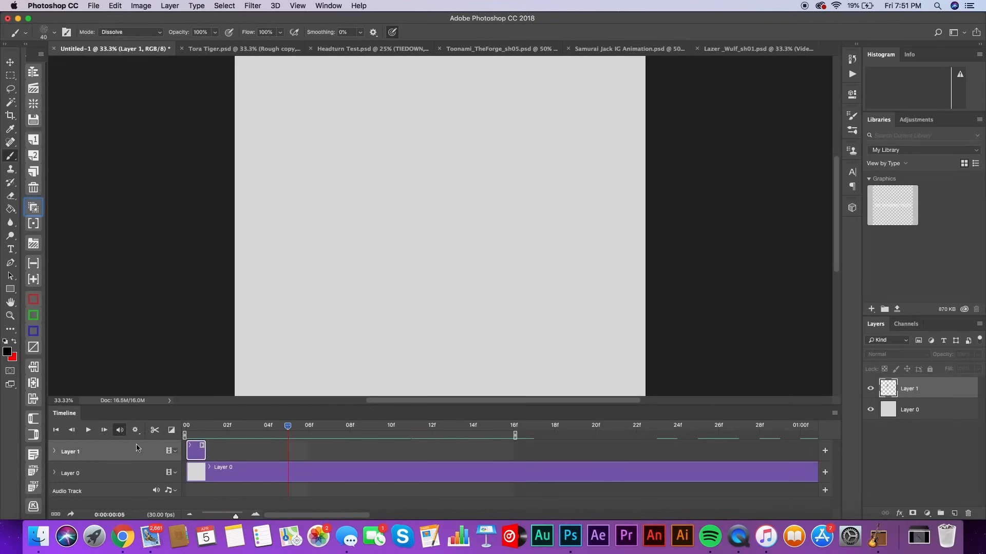
- Step forward and backward through the timeline frame by frame, ending back at the first frame
left_click_drag(287, 430, 185, 431)
left_click(104, 432)
left_click(104, 432)
left_click(104, 432)
left_click(104, 434)
left_click(72, 431)
left_click(72, 432)
left_click(72, 432)
left_click(104, 432)
left_click(104, 431)
left_click(104, 431)
left_click(104, 431)
left_click(104, 431)
left_click(54, 431)
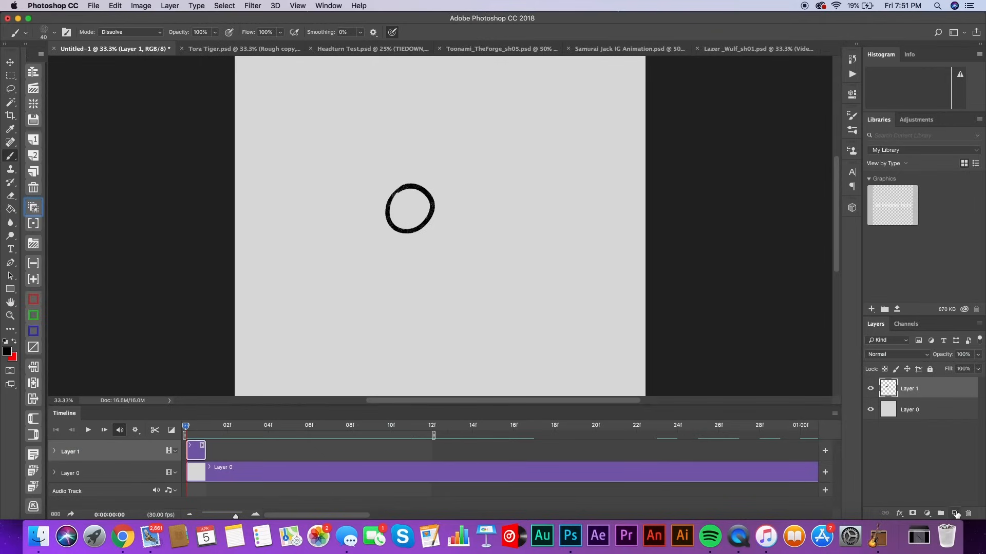
- Add a second drawing layer, trimmed to one frame, directly after Layer 1's clip on the same video track
left_click(954, 513)
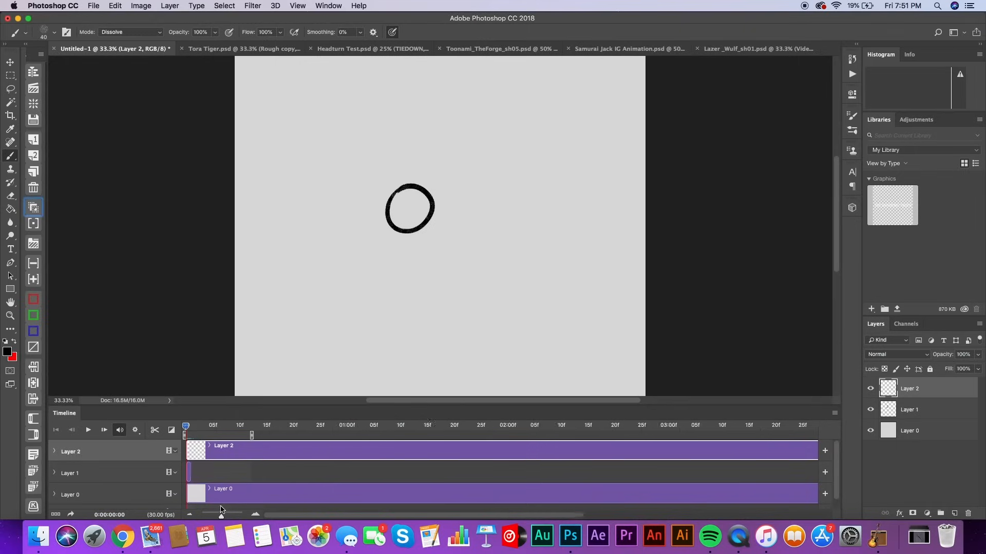
left_click_drag(237, 514, 212, 516)
left_click_drag(369, 452, 187, 453)
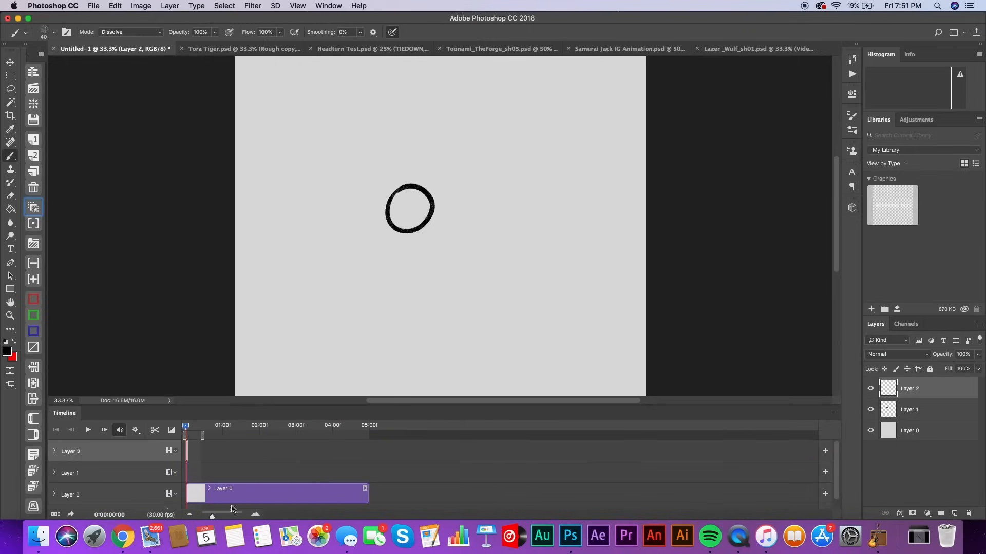
left_click_drag(212, 516, 243, 515)
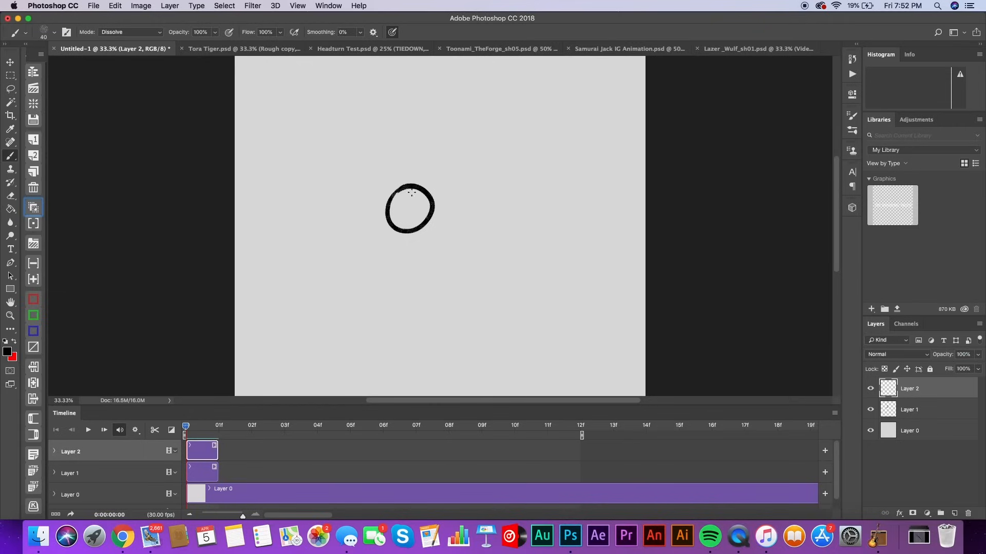
left_click_drag(201, 456, 236, 470)
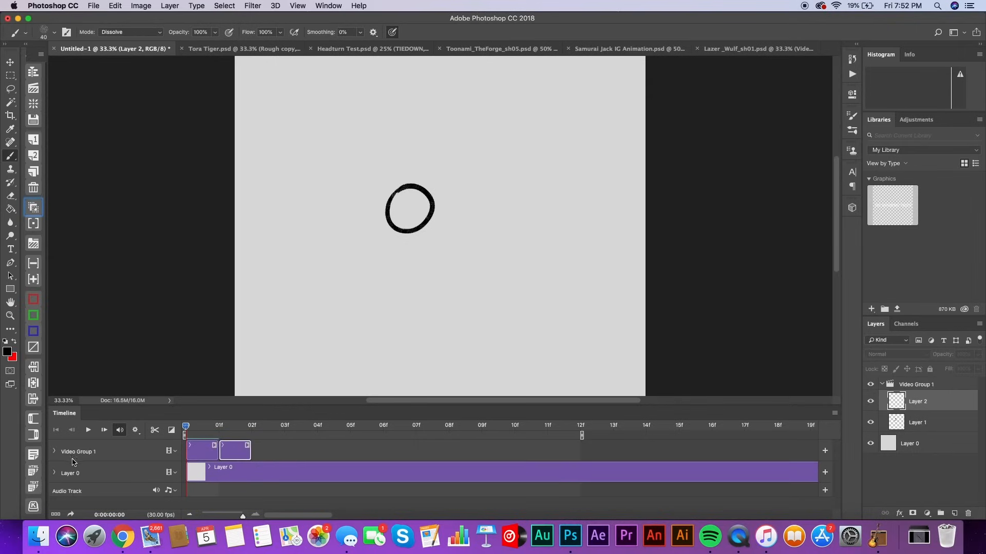
- Collapse and re-expand Video Group 1 to examine its layers, and play the timeline
left_click(922, 386)
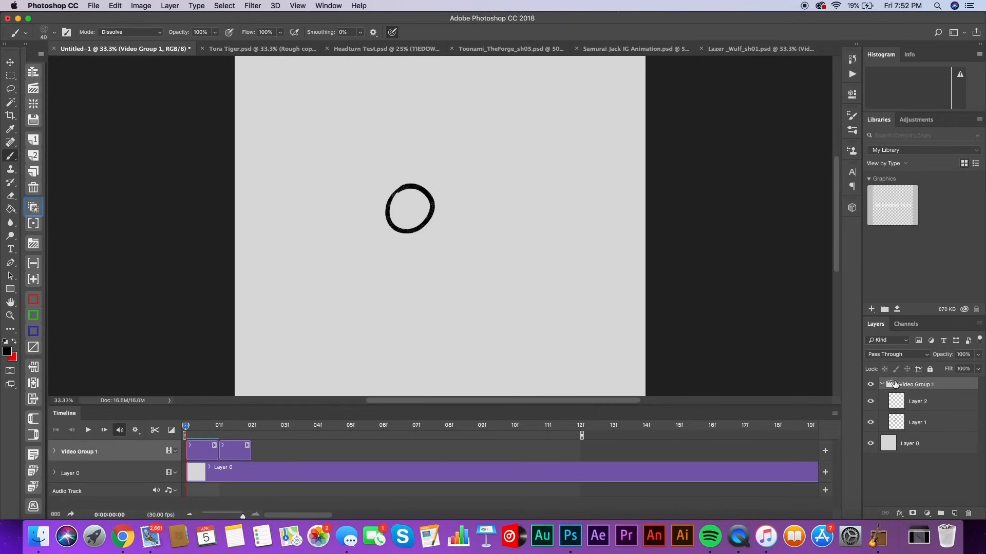
left_click(882, 385)
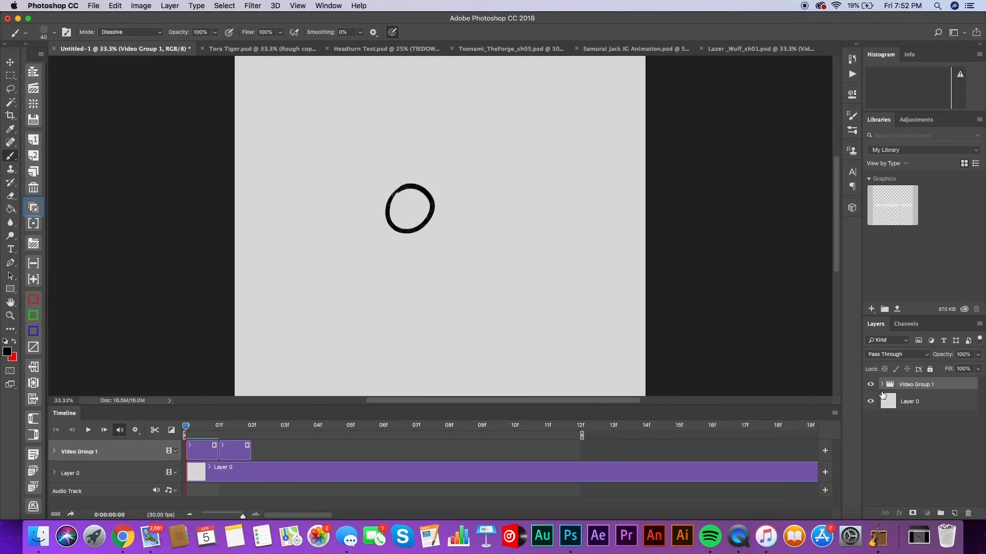
left_click(881, 385)
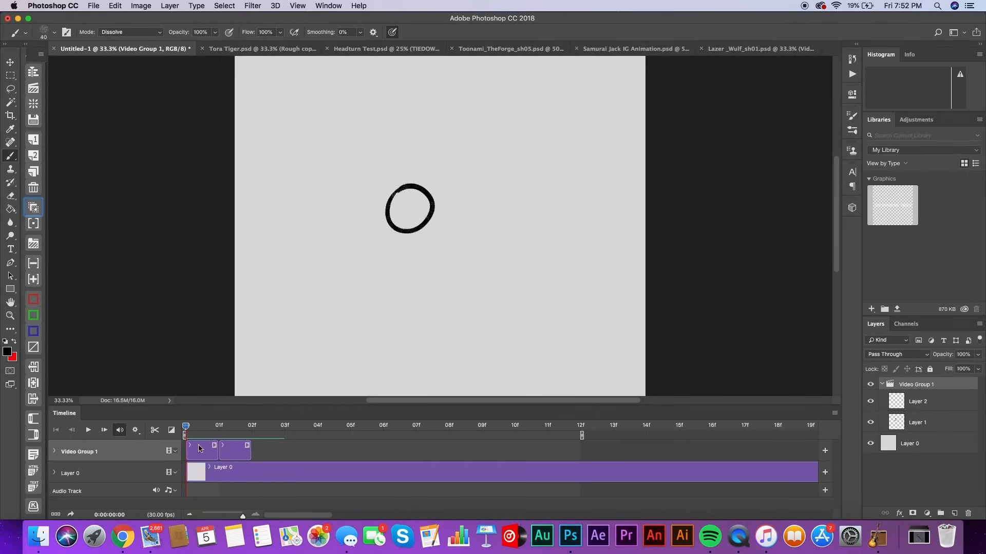
key("space")
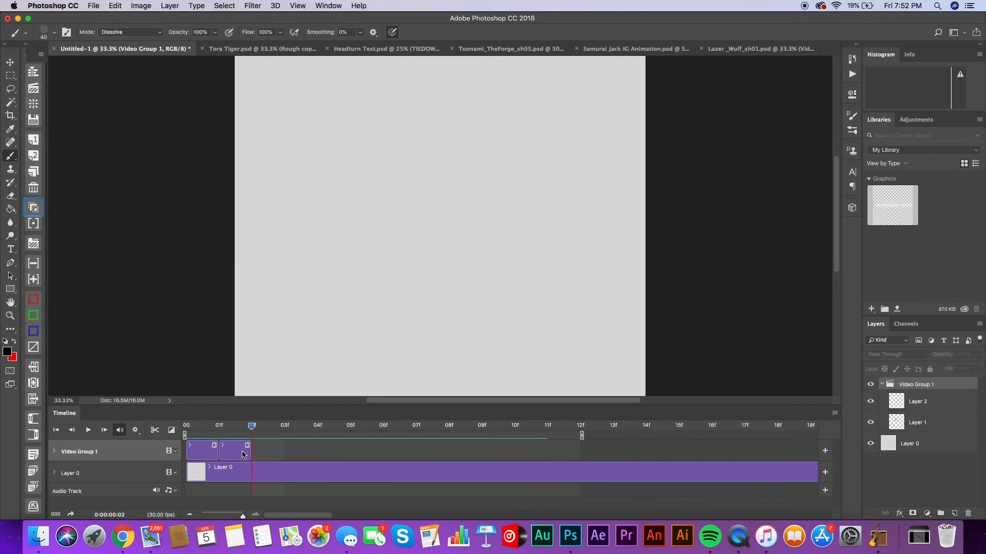
- Add a third one-frame layer after Layer 2 in the video group and end the work area at 3 frames
left_click(242, 452)
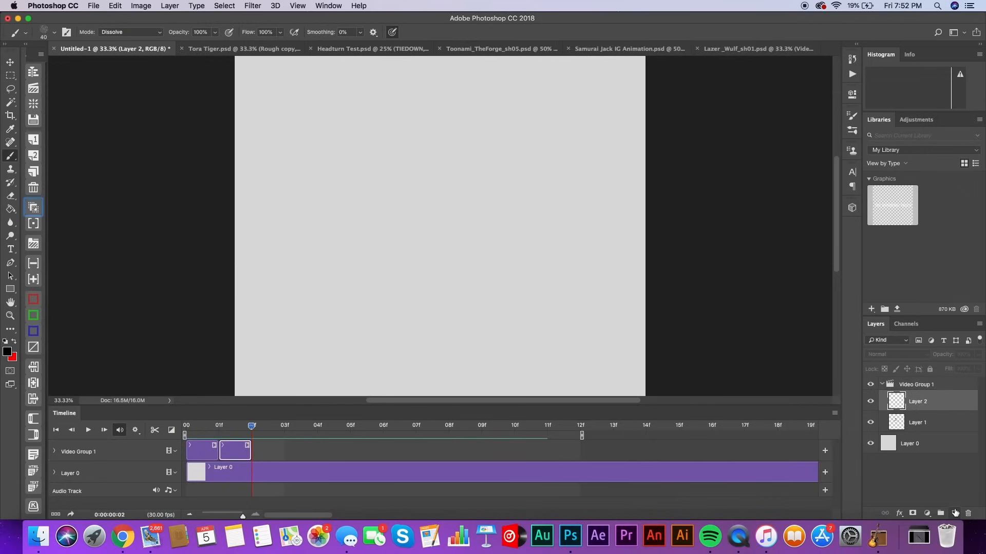
left_click(954, 513)
left_click_drag(243, 515, 215, 514)
left_click_drag(515, 452, 213, 462)
left_click_drag(215, 515, 241, 515)
mouse_move(337, 453)
left_mouse_down()
mouse_move(278, 453)
mouse_move(277, 429)
mouse_move(186, 430)
left_mouse_up()
left_click_drag(559, 436, 280, 436)
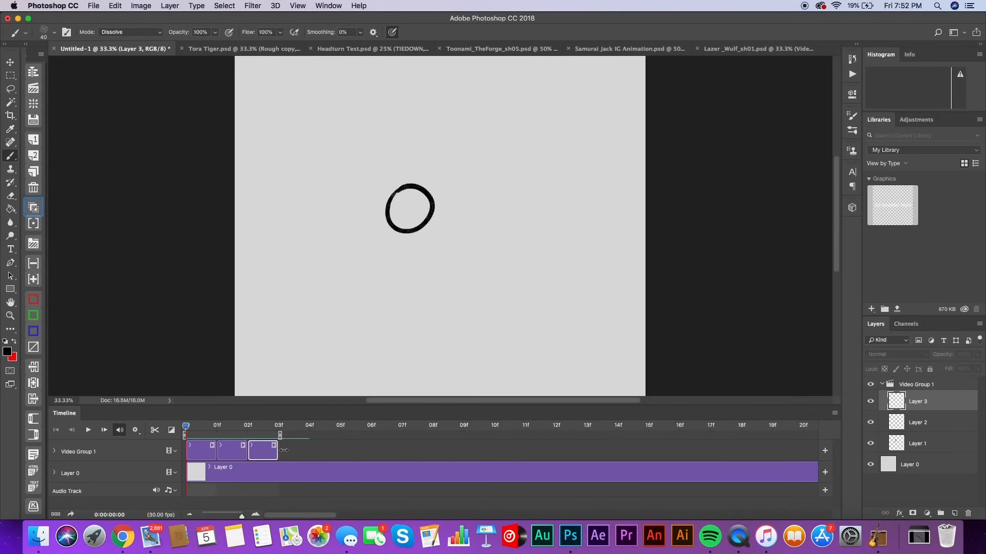
- Brush a closed black outline on Layer 2's frame and another on Layer 3's frame, and play the loop
left_click(245, 425)
left_click(230, 453)
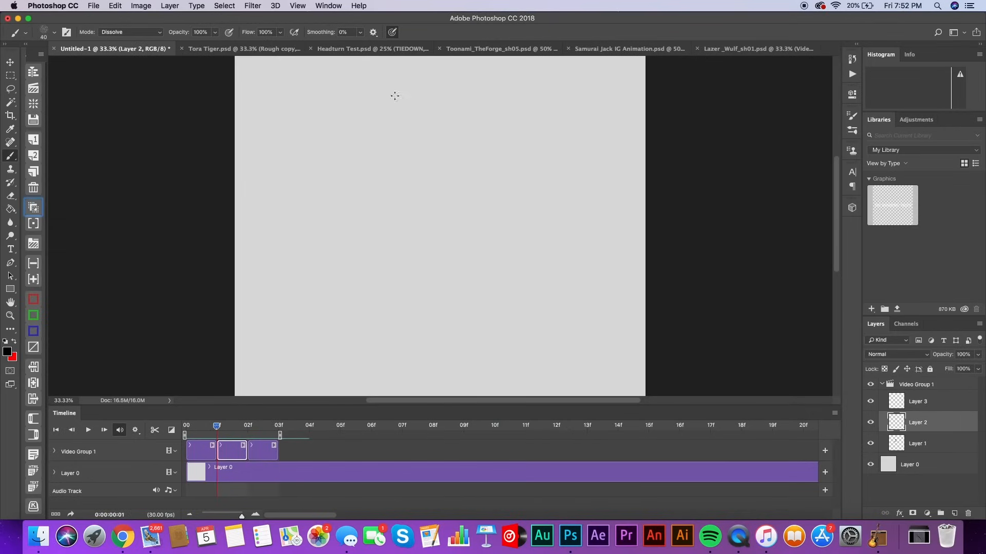
left_click_drag(446, 183, 447, 180)
left_click(249, 426)
left_click(263, 450)
mouse_move(307, 121)
left_mouse_down()
mouse_move(291, 218)
mouse_move(310, 113)
left_mouse_up()
left_click(87, 429)
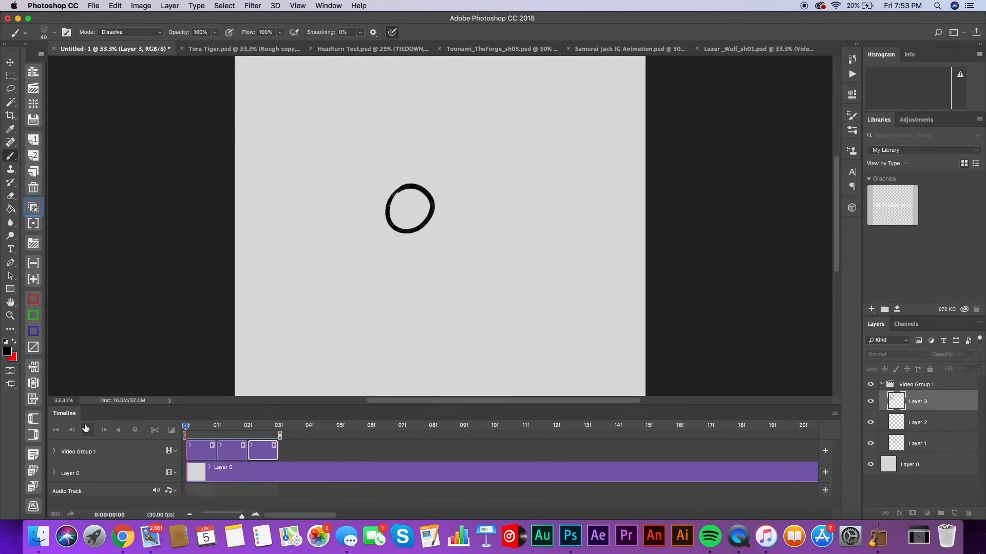
left_click(87, 430)
- Set the timeline frame rate to 24 fps and play the three-frame loop
left_click(834, 413)
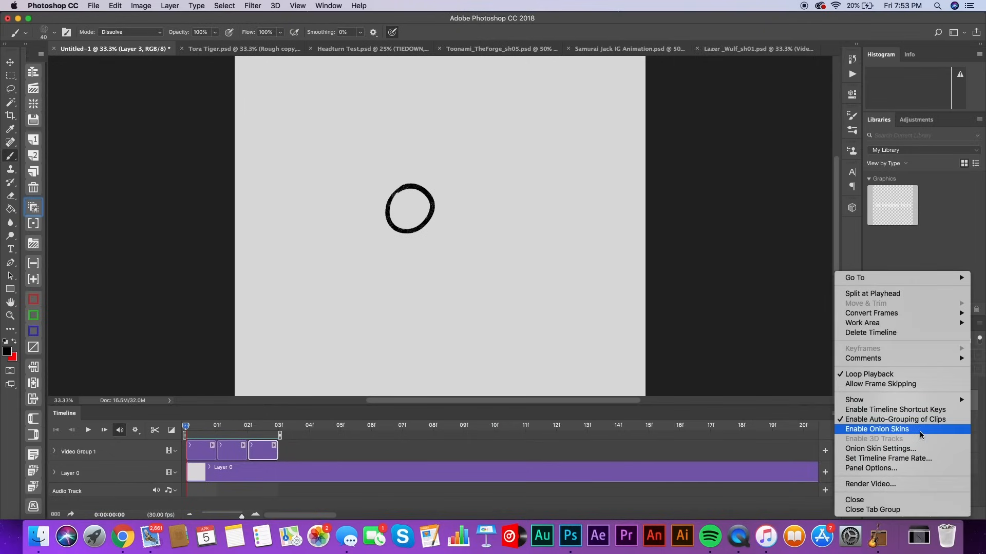
left_click(922, 459)
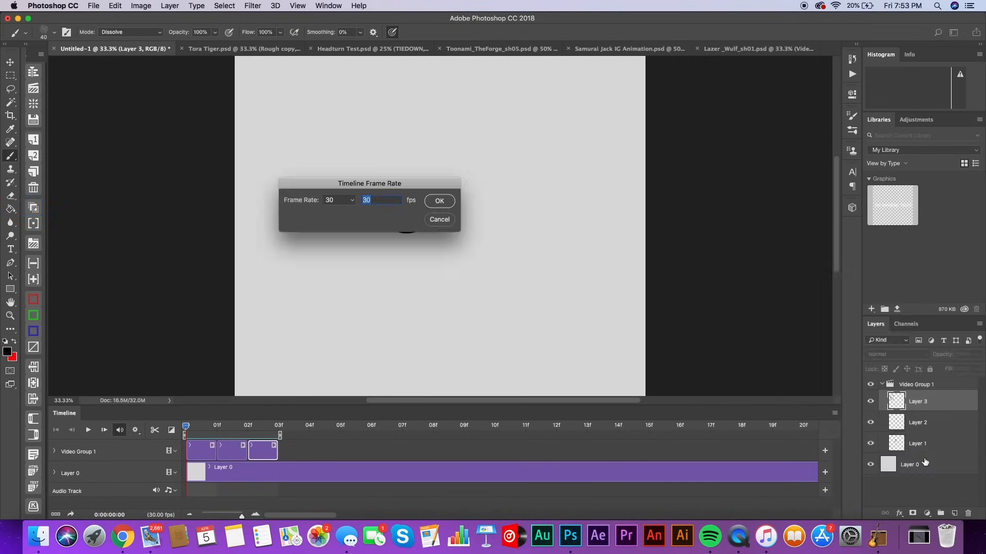
left_click_drag(428, 184, 683, 186)
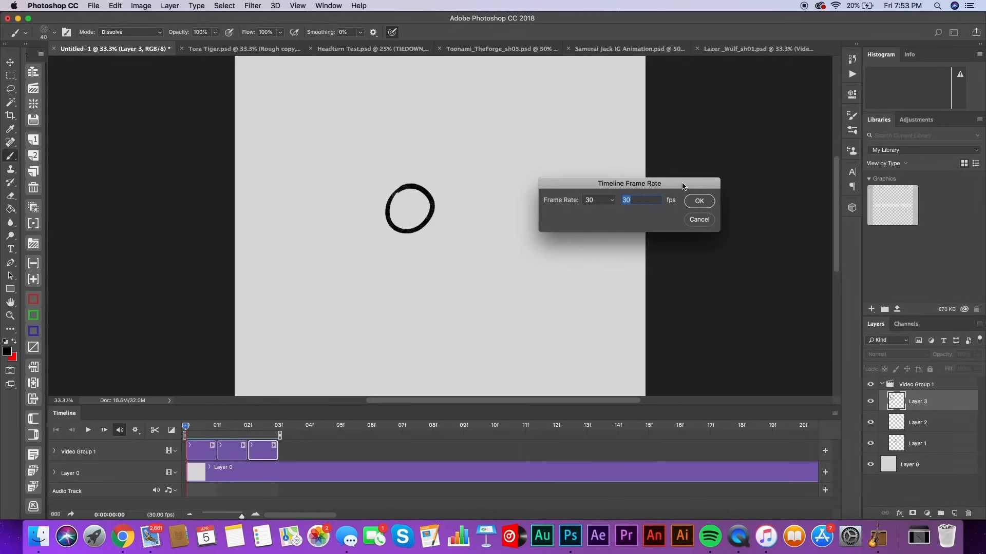
type("24")
left_click(699, 200)
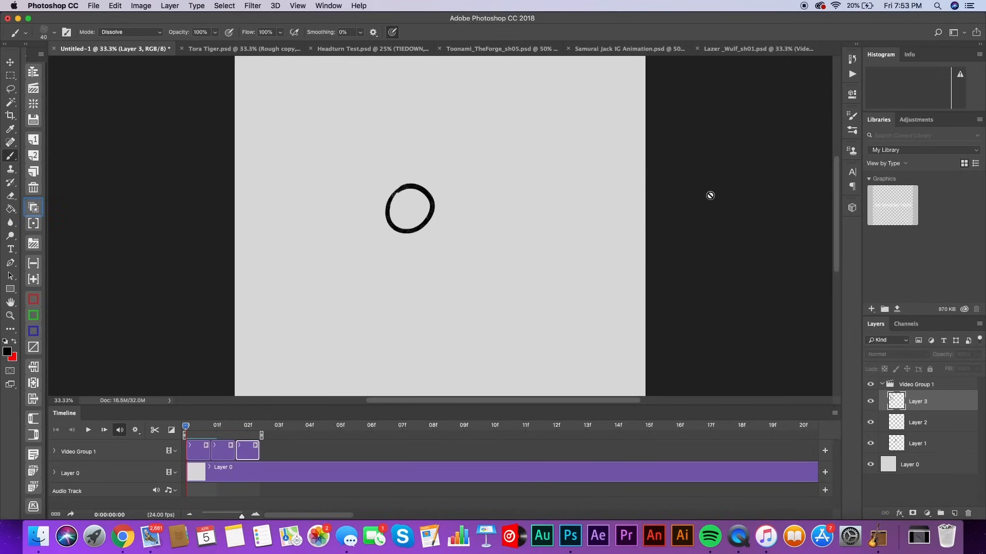
left_click(89, 430)
left_click_drag(241, 515, 243, 516)
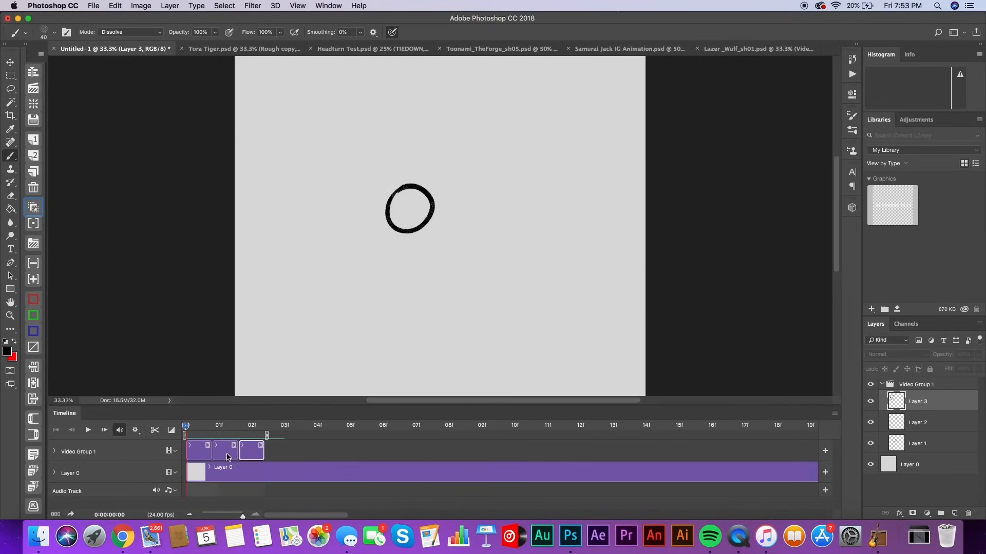
- Extend Layer 1's clip to five frames and Layer 2's clip to two frames in the video group
left_click_drag(211, 450, 284, 450)
left_click(240, 451)
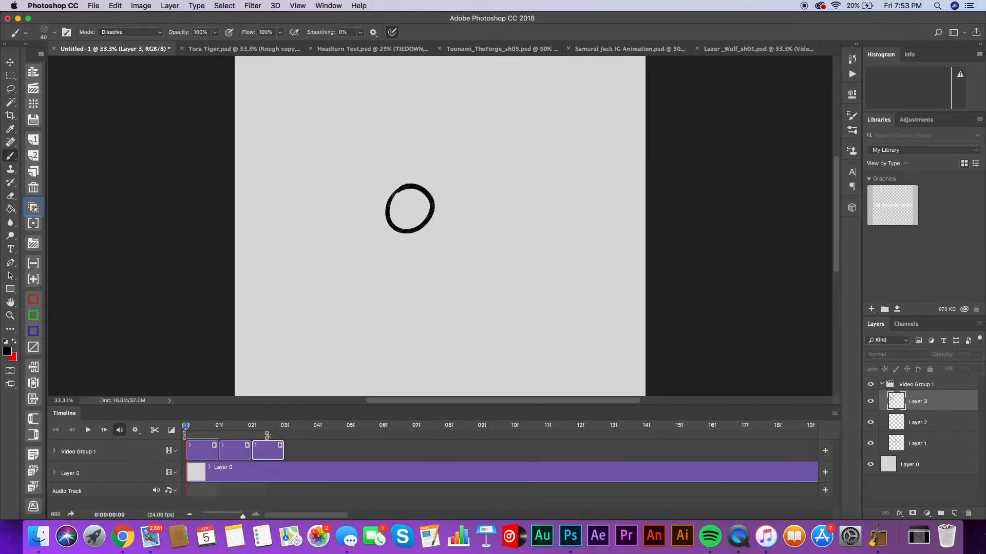
left_click(207, 451)
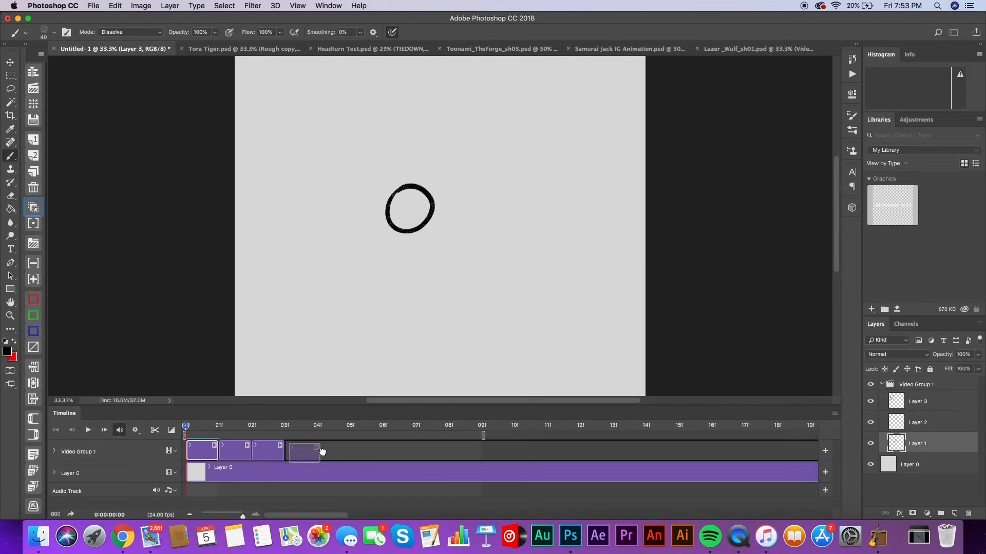
left_click_drag(217, 450, 350, 452)
left_click(382, 453)
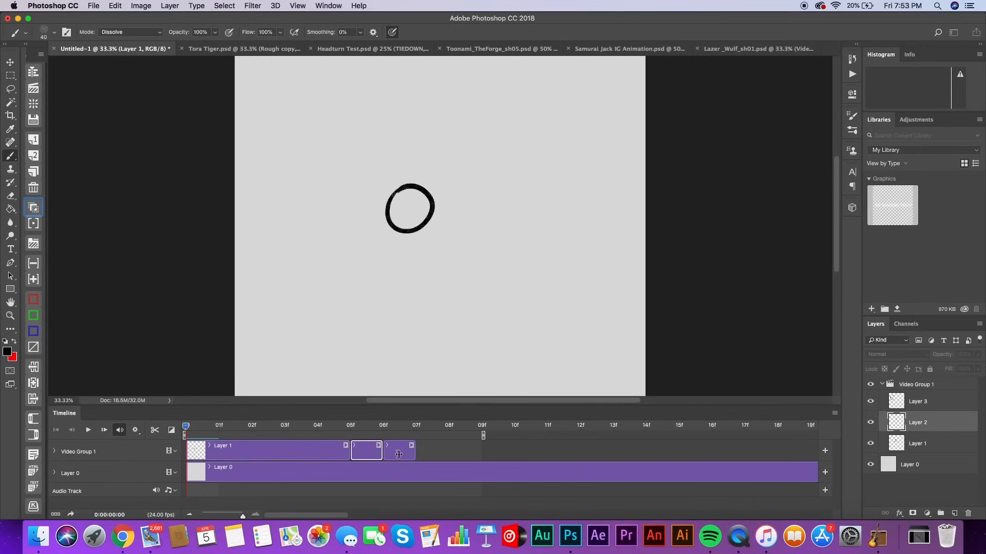
- End the work area at frame 08 and play the retimed loop
left_click_drag(480, 436, 450, 436)
left_click(88, 430)
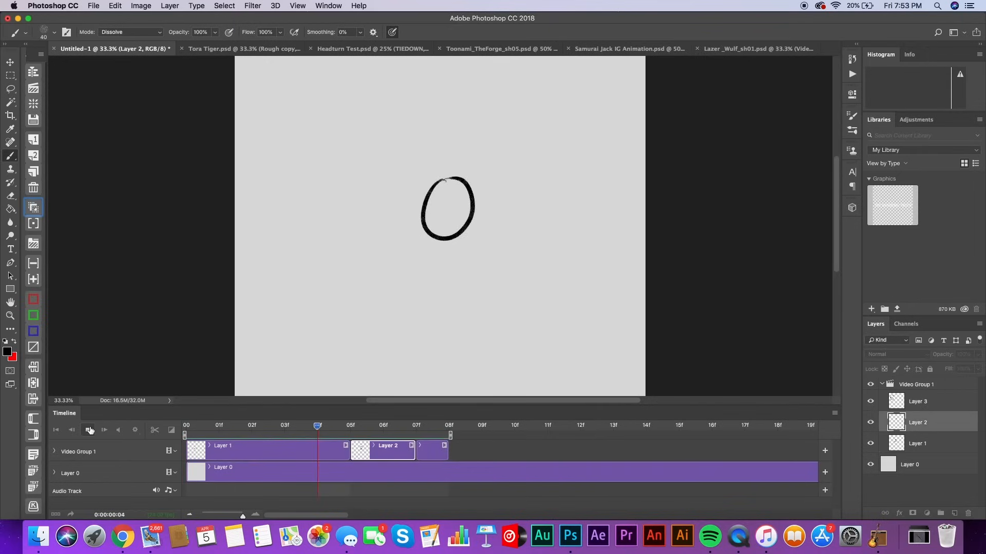
left_click(89, 431)
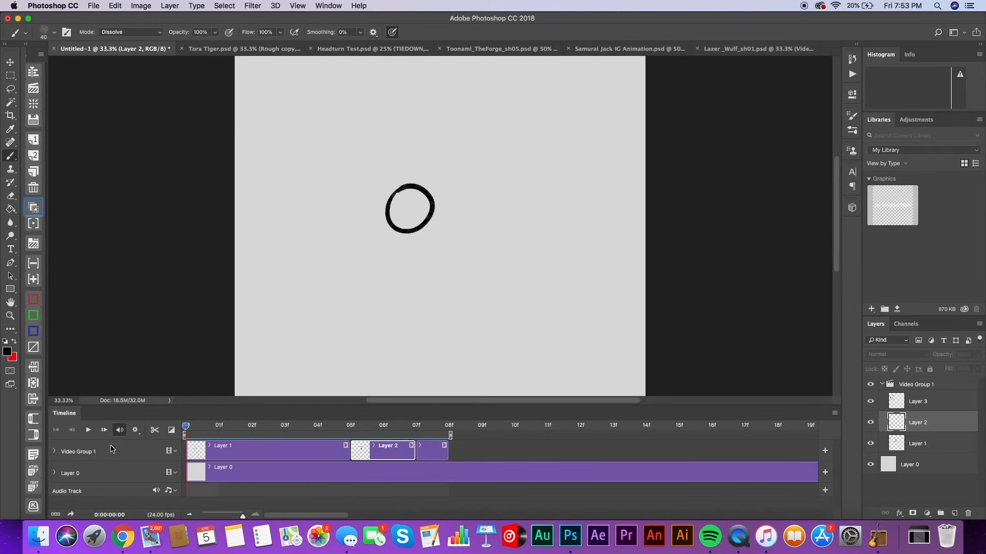
- Move the playhead to Layer 2's first frame at 05 and enable onion skins for the timeline
left_click_drag(185, 427, 341, 454)
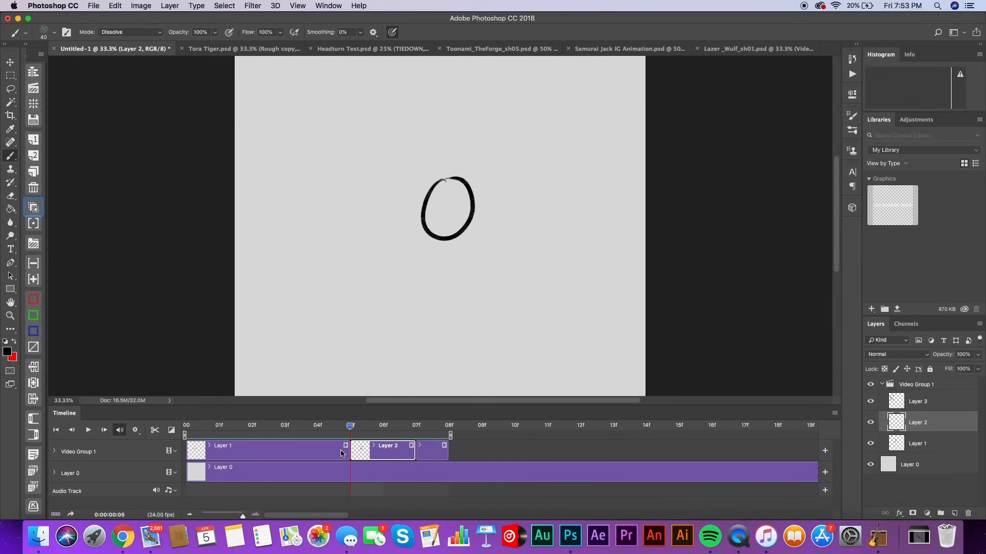
left_click(834, 413)
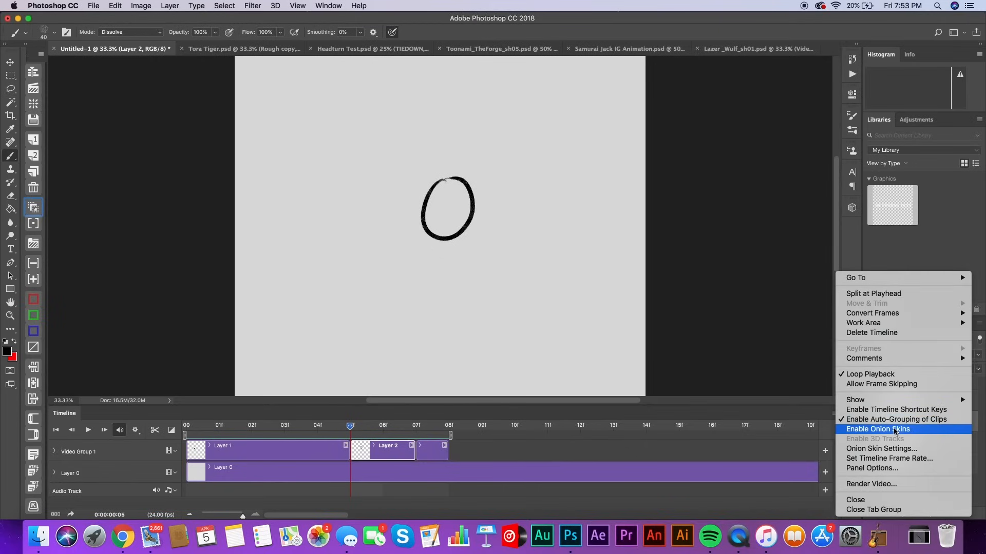
left_click(894, 429)
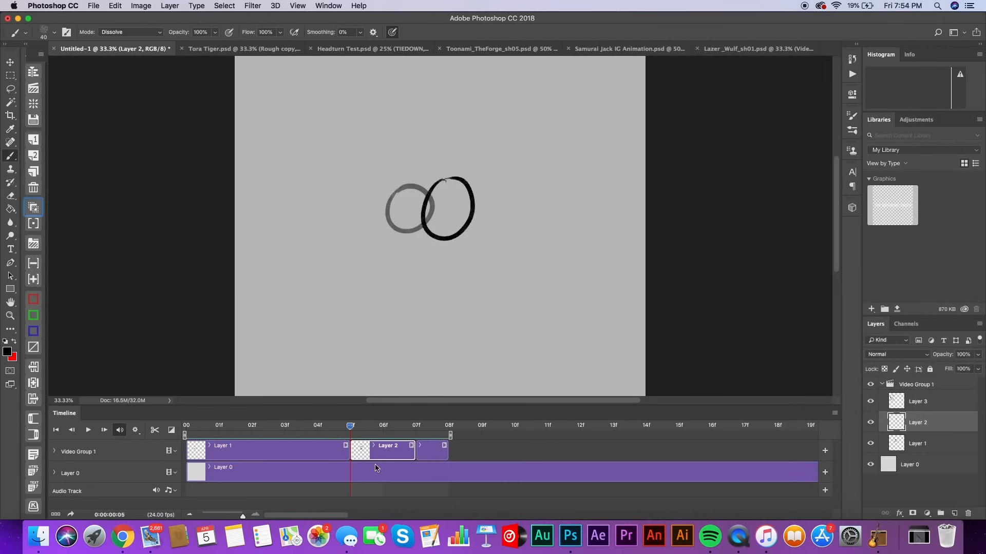
- Set the onion skin count to 2 frames before and 2 frames after
left_click(834, 413)
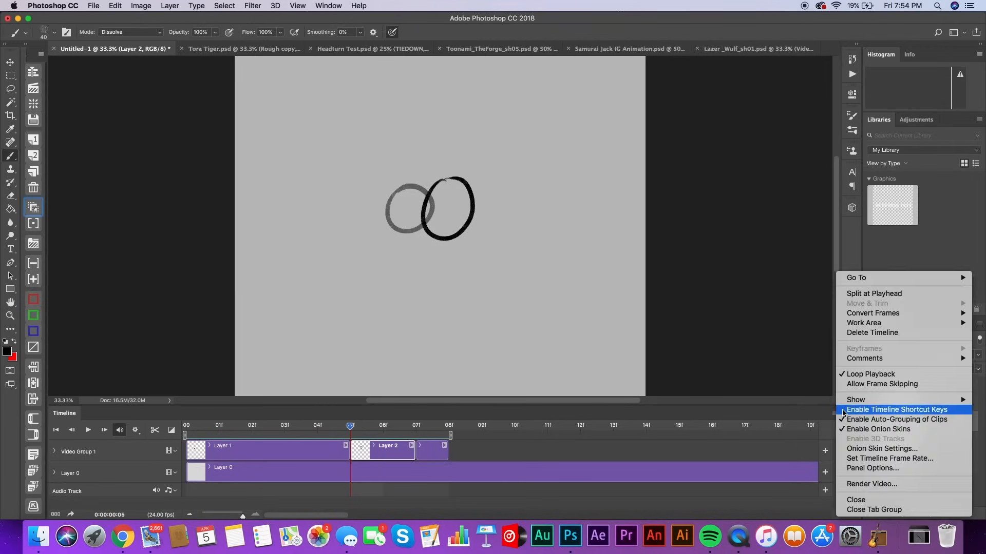
left_click(913, 450)
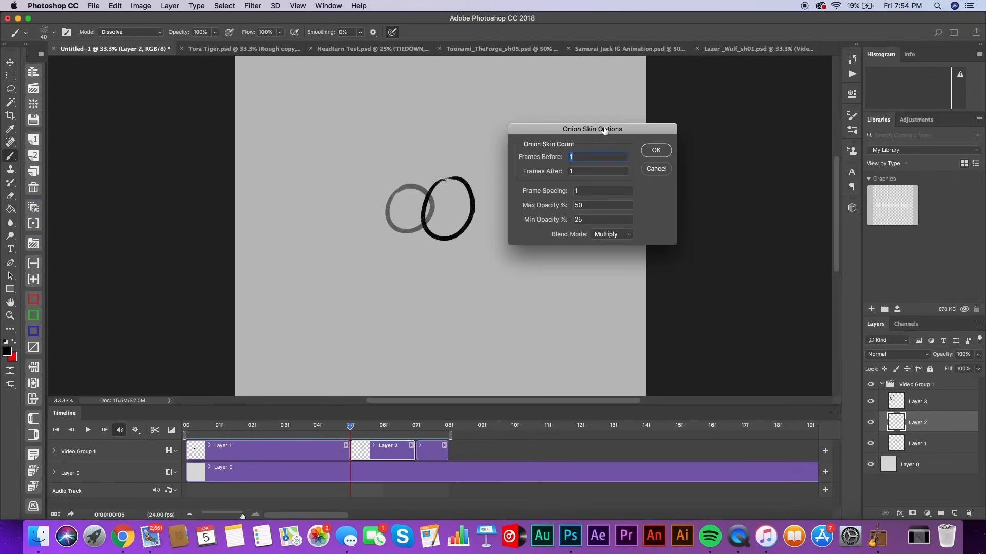
left_click_drag(605, 131, 702, 171)
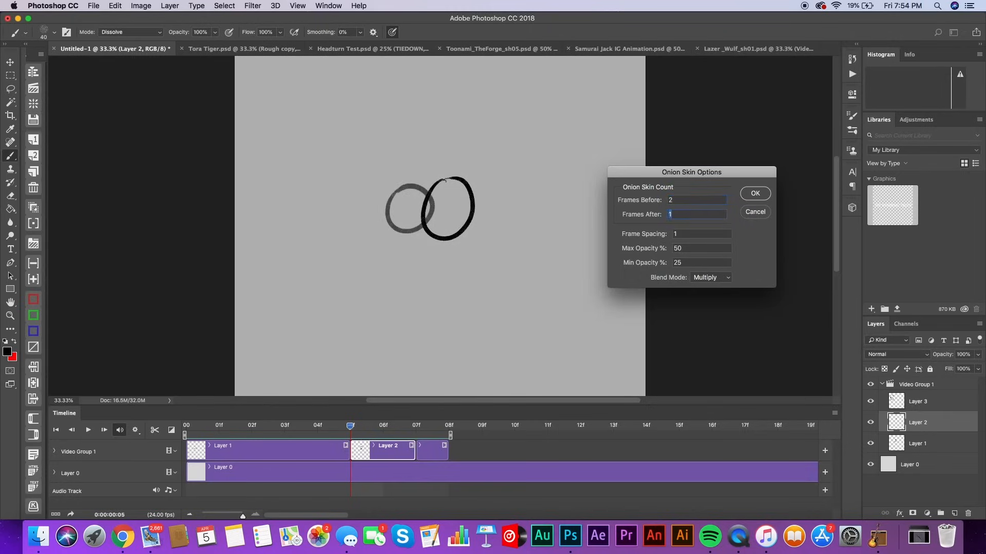
key("Return")
- Retime the Layer 1 and Layer 3 clips to two frames each and end the work area at frame 06
mouse_move(414, 451)
left_mouse_down()
mouse_move(382, 451)
mouse_move(414, 451)
left_mouse_up()
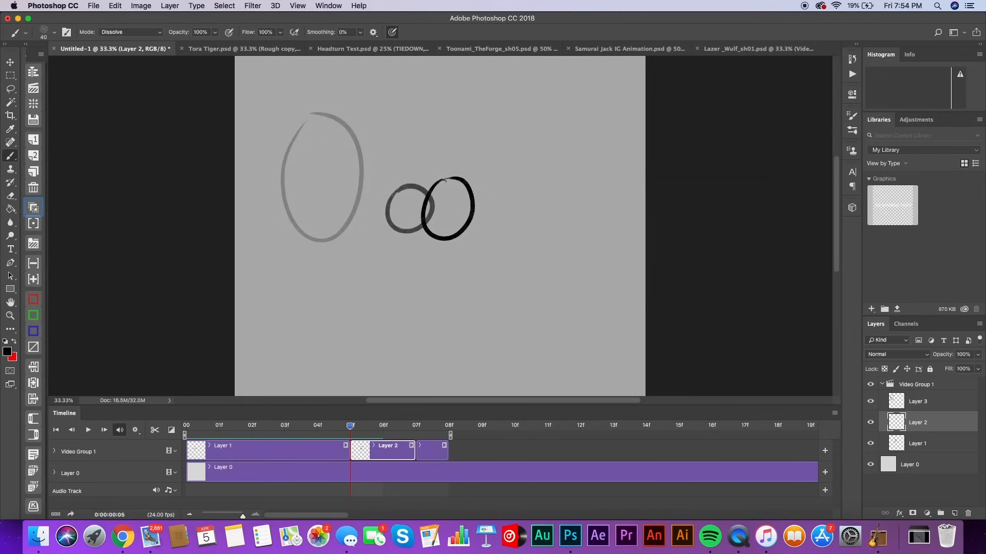
left_click_drag(349, 451, 251, 451)
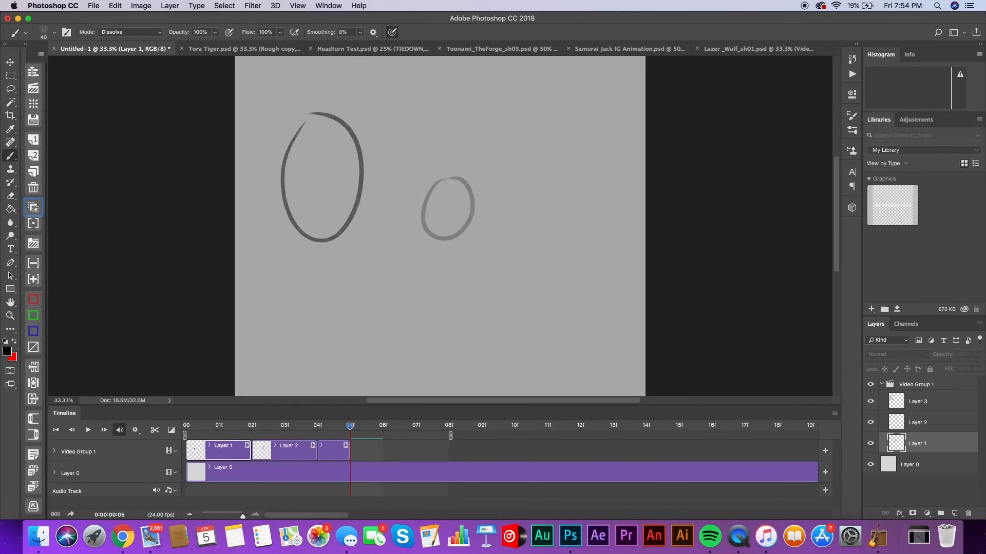
left_click(891, 398)
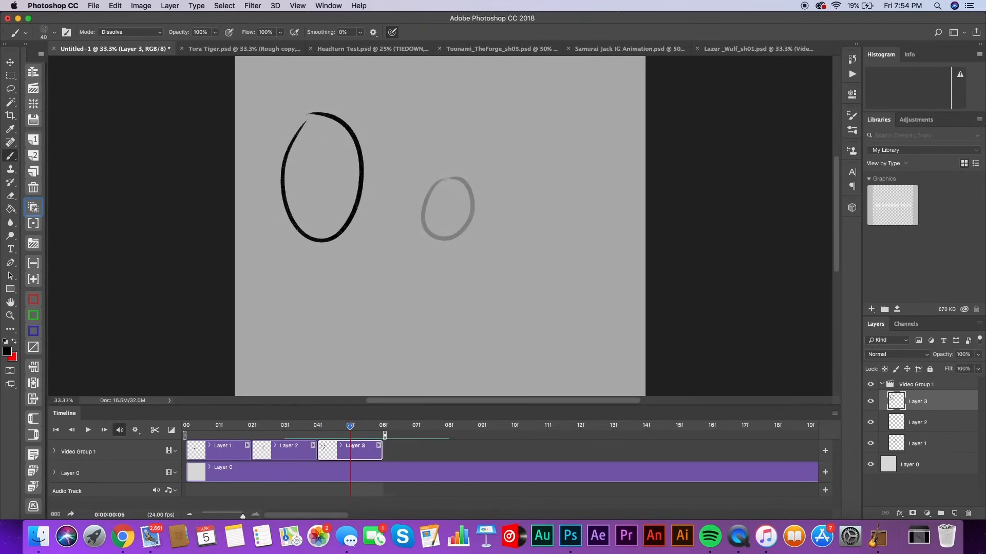
- Step back to Layer 2's frames and toggle its visibility off and on to compare the onion-skinned drawings
key("Left")
key("Left")
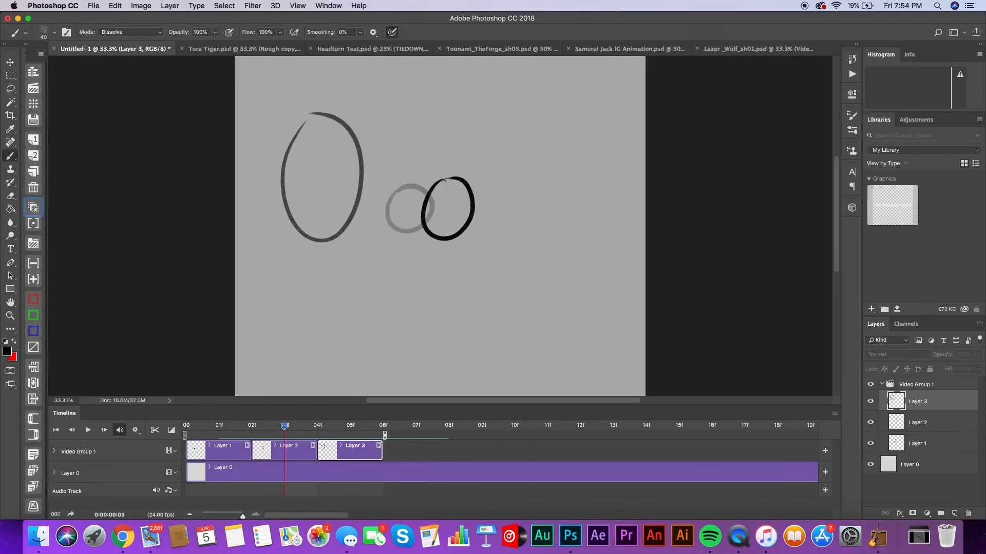
left_click(290, 452)
left_click(870, 422)
left_click(870, 423)
left_click(870, 423)
left_click(871, 422)
key("Left")
key("Left")
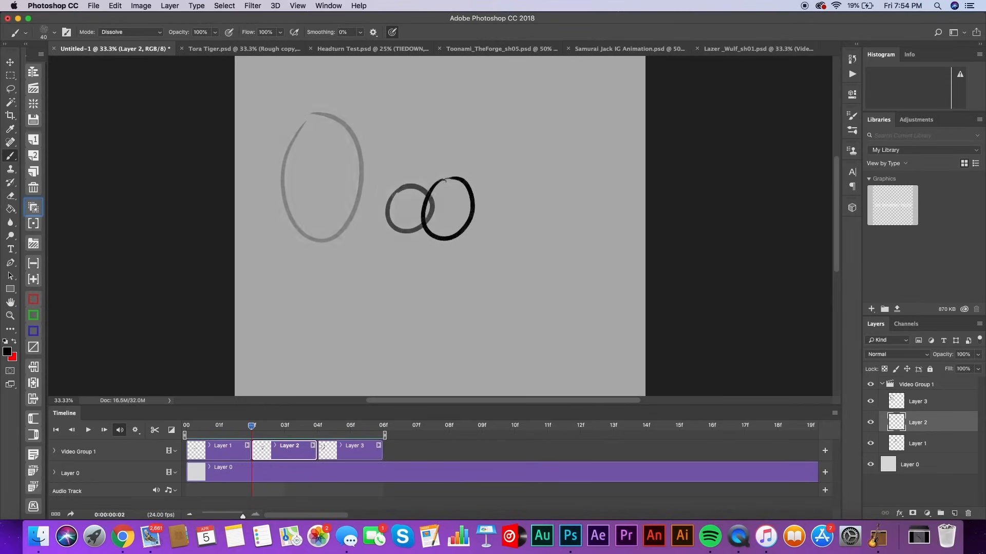
- Step forward and back through all frames and play the loop to examine the onion skins on each drawing
key("Right")
key("Right")
key("Right")
key("Left")
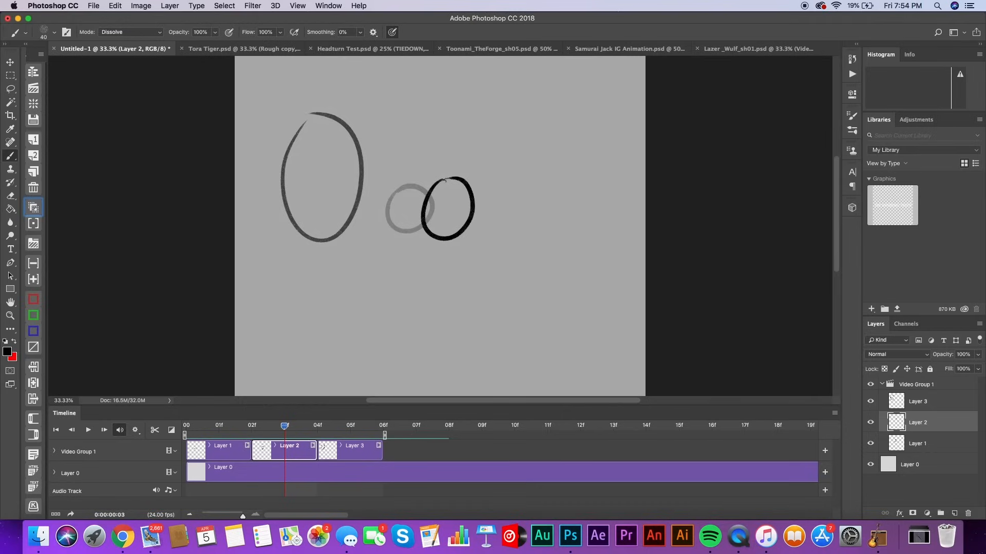
key("Left")
key("Left")
key("Left")
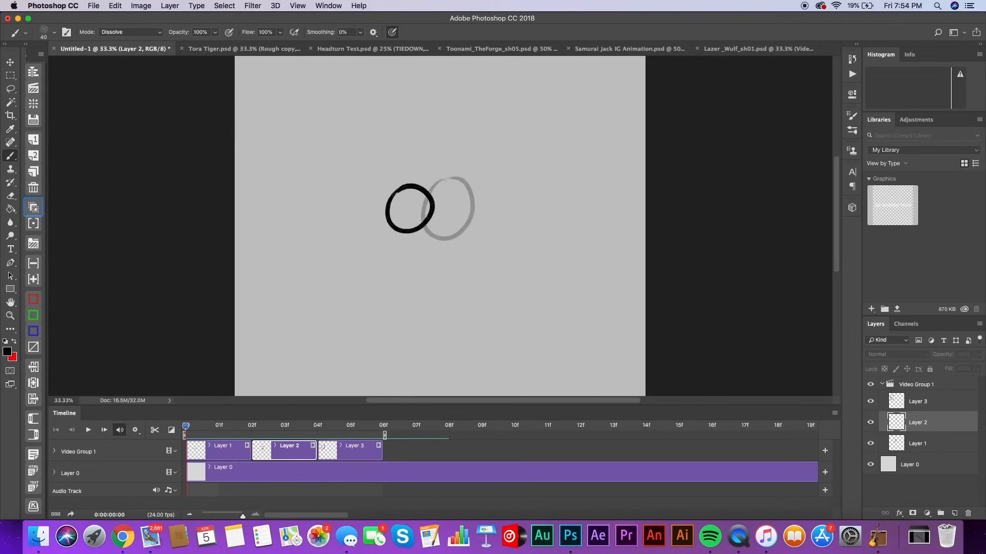
key("space")
key("space")
key("space")
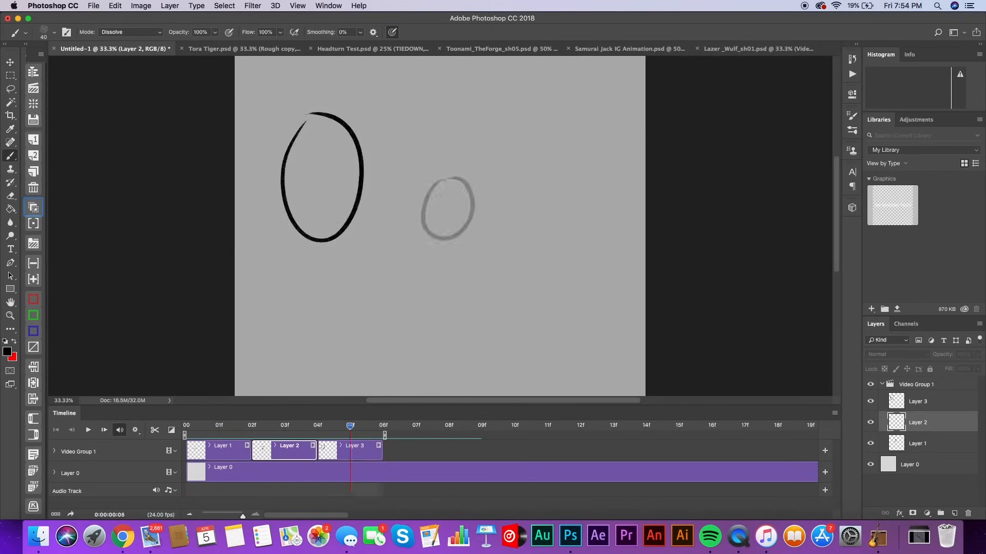
key("space")
key("space")
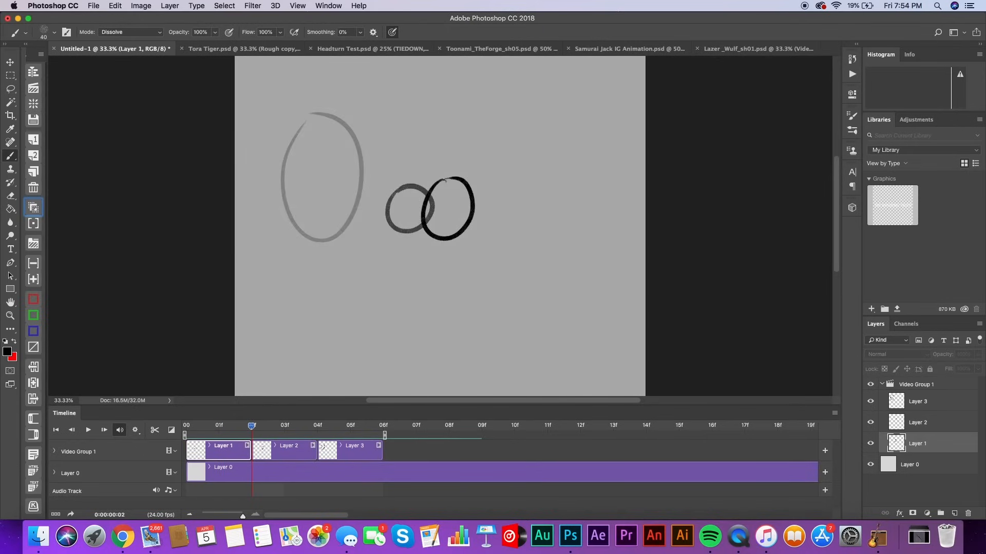
- Insert a new two-frame layer between Layer 1 and Layer 2, and step through the surrounding frames
left_click(34, 156)
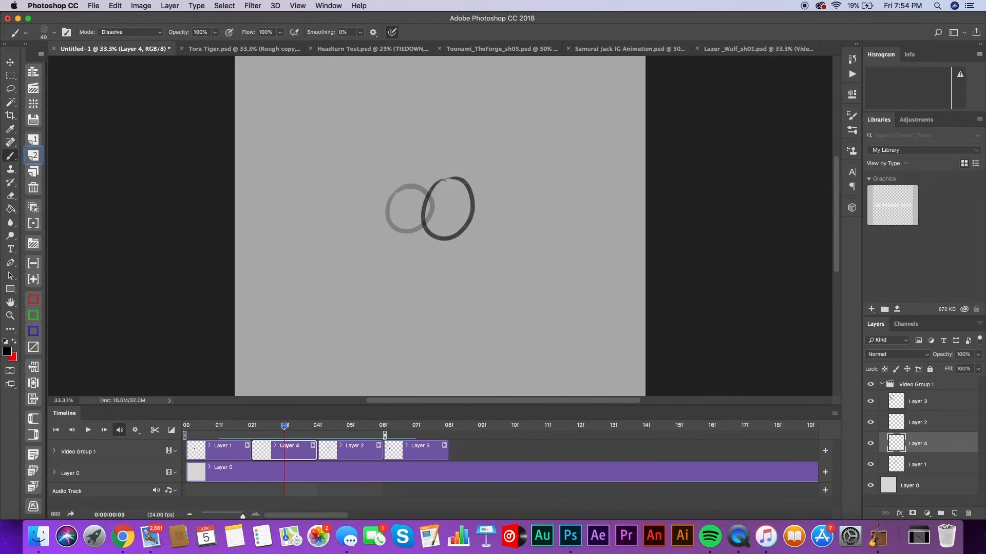
key("Left")
key("Left")
key("Right")
key("Right")
key("Right")
key("Right")
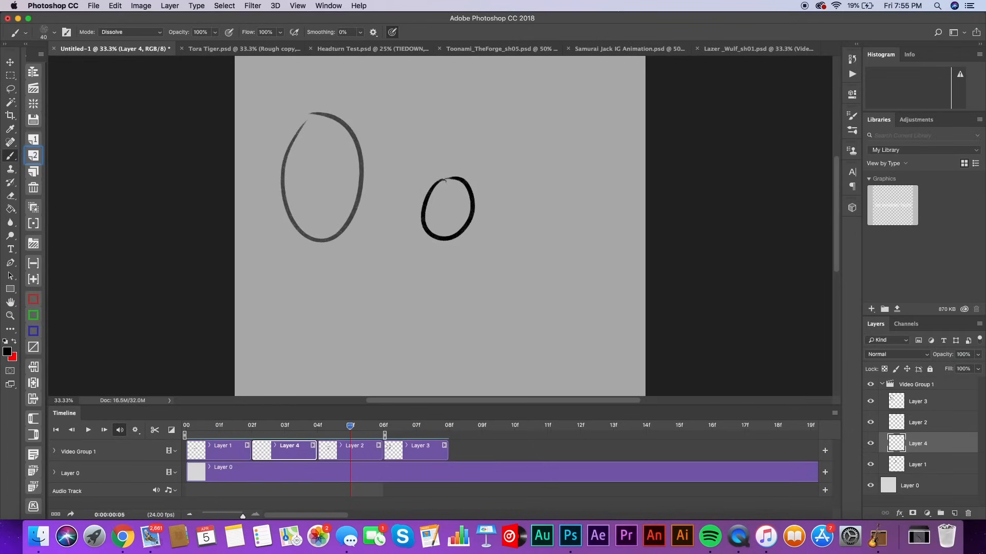
- Brush a closed black in-between outline on the new layer, midway between the Layer 1 and Layer 2 shapes
key("alt+bracketright")
key("Left")
key("Left")
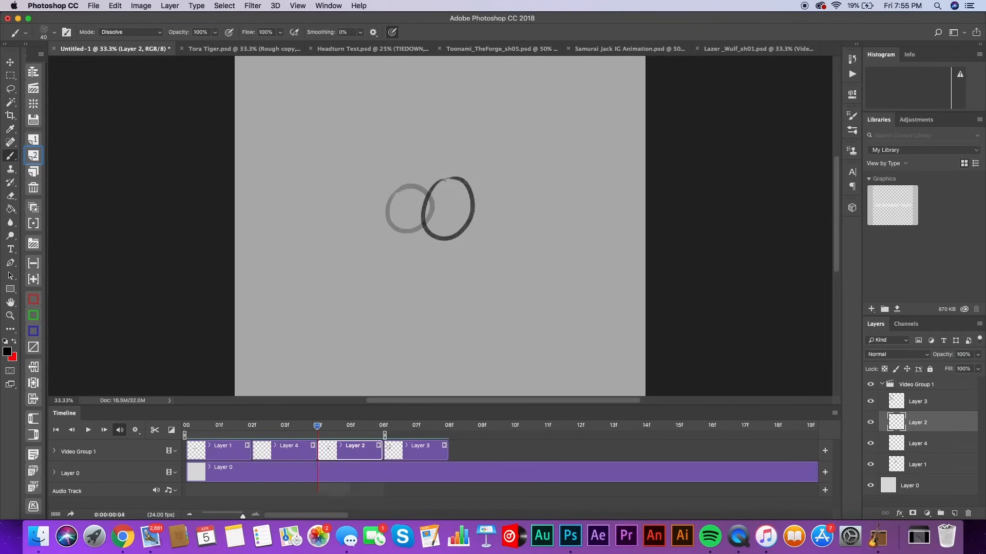
key("alt+bracketleft")
mouse_move(424, 181)
left_mouse_down()
mouse_move(402, 210)
mouse_move(422, 234)
mouse_move(442, 223)
mouse_move(450, 201)
mouse_move(425, 180)
left_mouse_up()
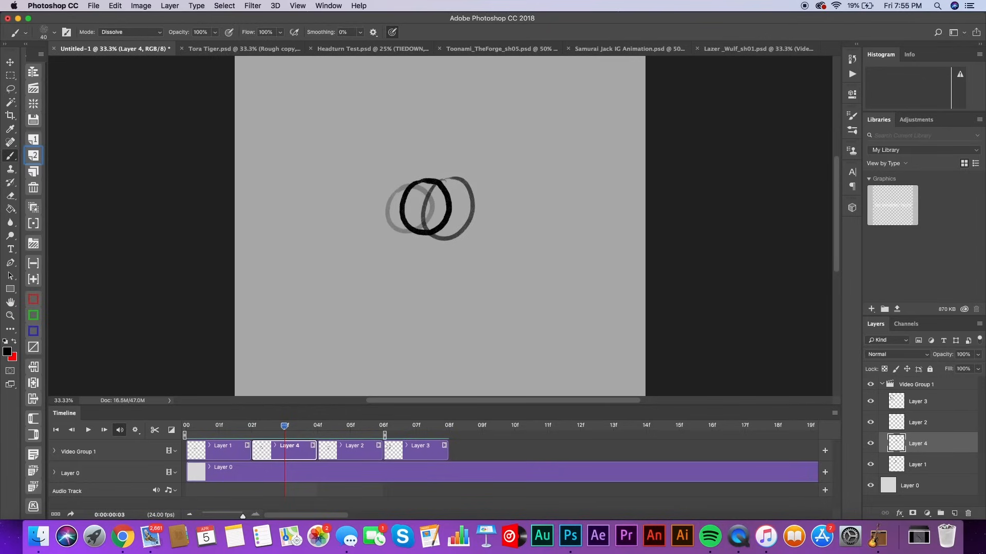
- Return to the first frame, review the onion skin options without changing them, and turn onion skins off
key("Home")
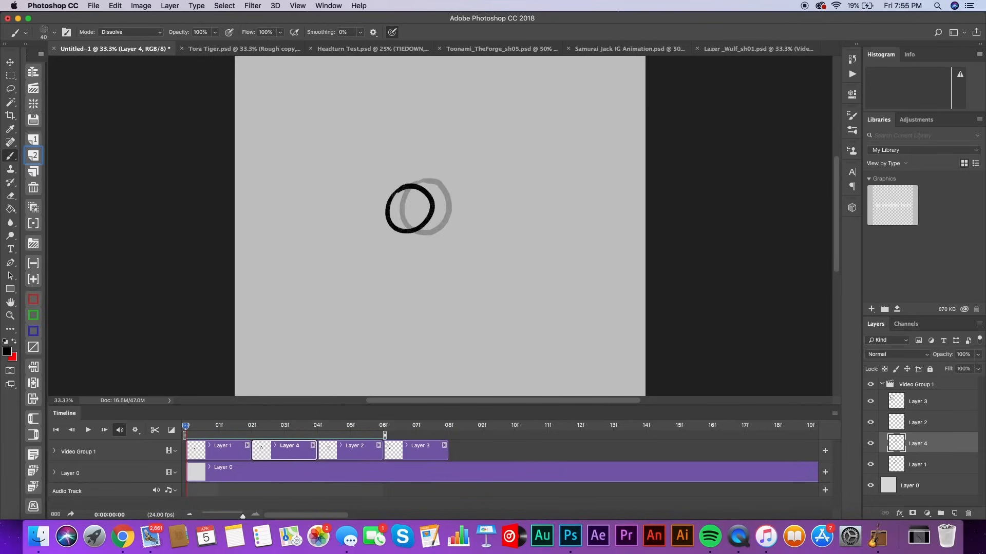
left_click(834, 412)
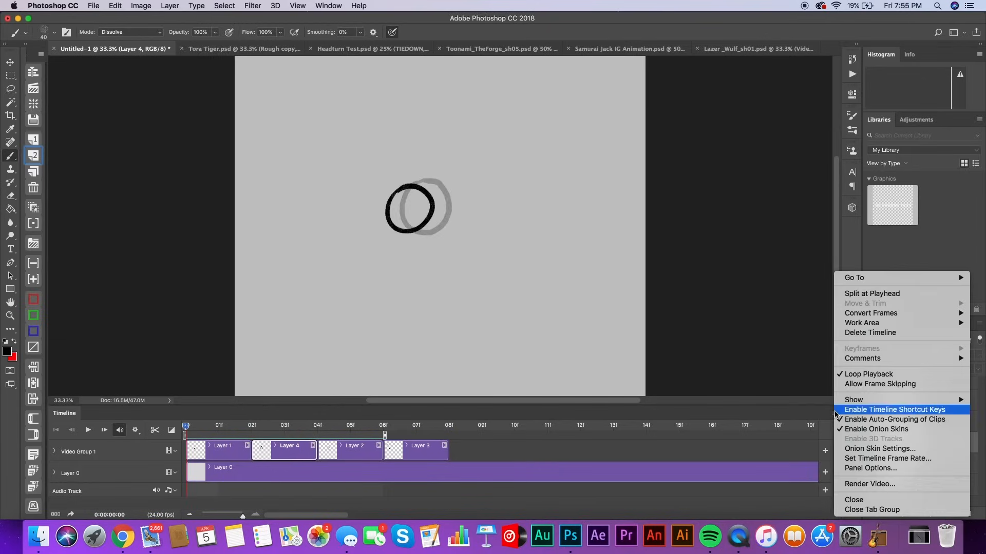
left_click(897, 449)
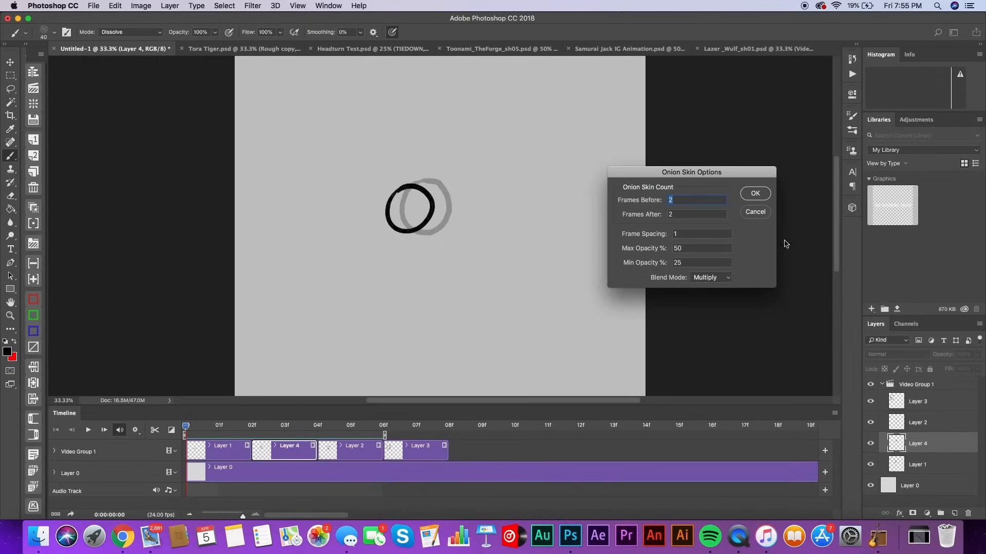
left_click(754, 212)
left_click(836, 413)
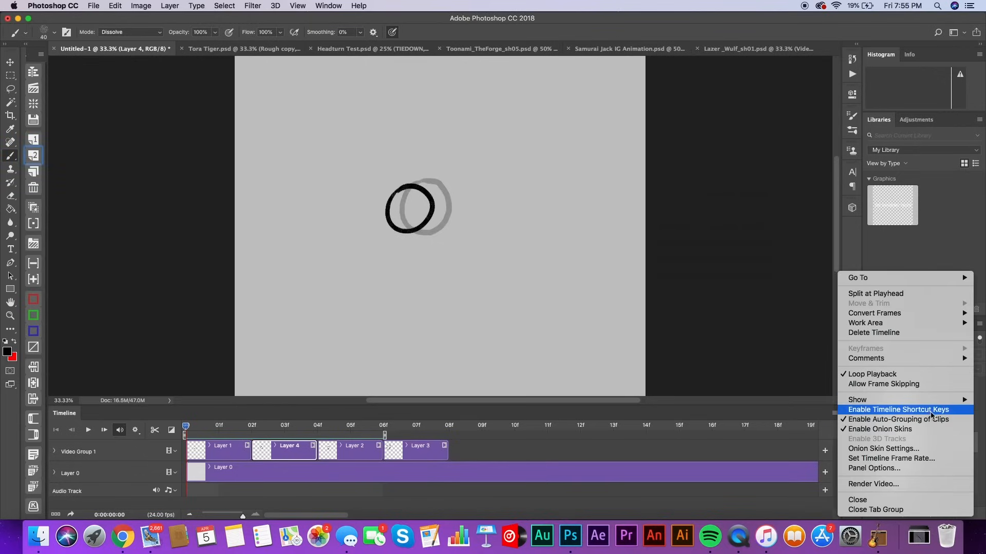
left_click(931, 431)
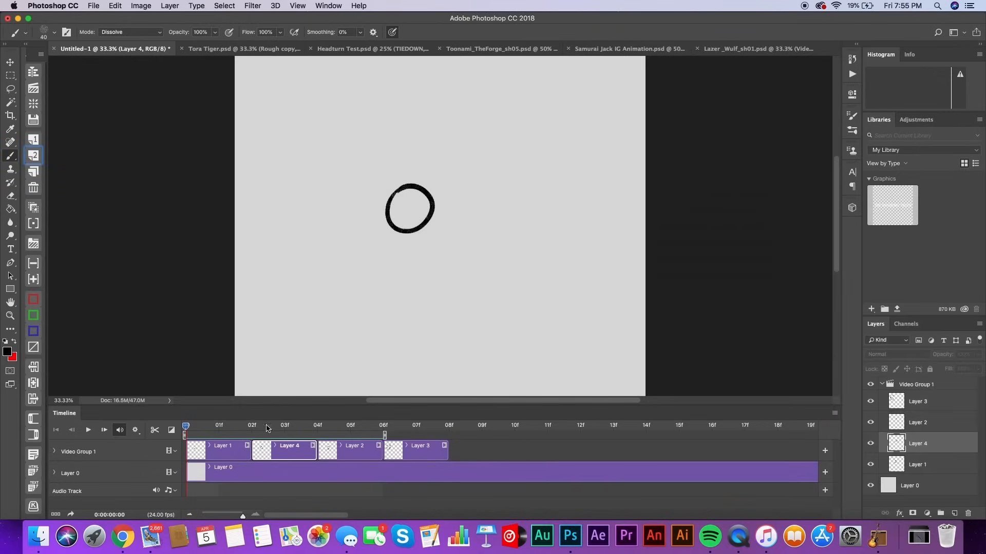
- Play and scrub the animation, and extend the end of the work area to frame 08
left_click(88, 430)
left_click(88, 430)
left_click_drag(350, 426, 317, 426)
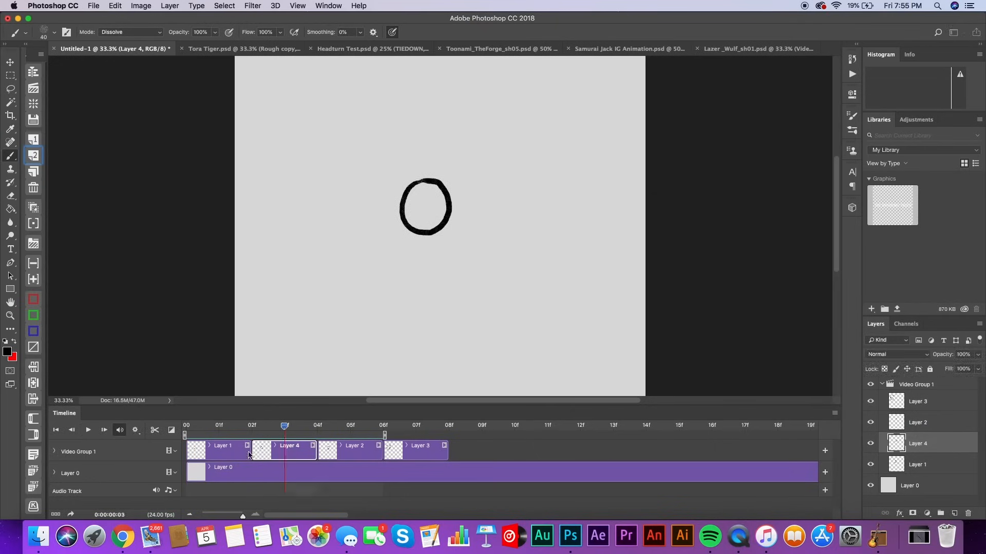
left_click_drag(393, 437, 451, 436)
left_click_drag(218, 427, 158, 455)
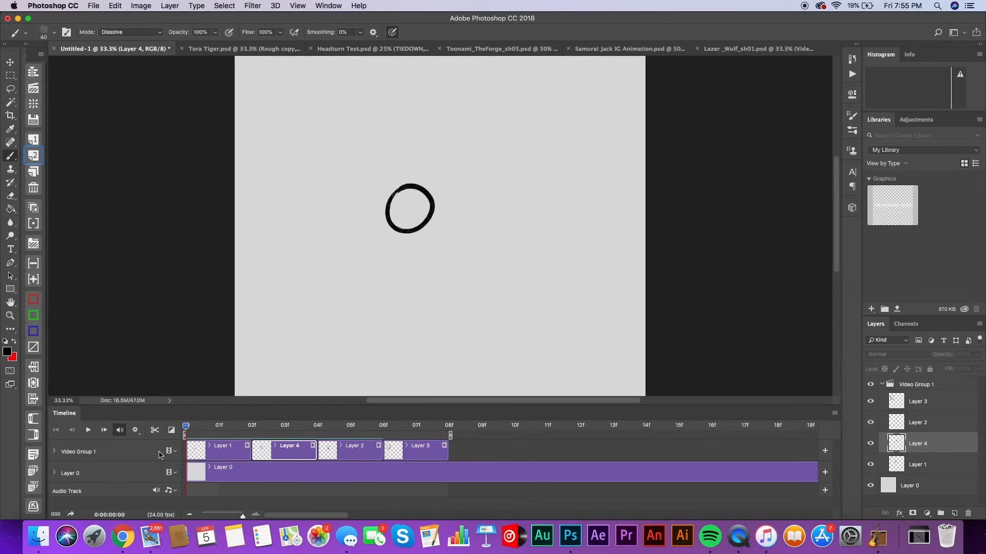
- Delete all drawing layers together with Video Group 1, and add a new empty layer above Layer 0
left_click(426, 455)
key("Delete")
key("Delete")
key("Delete")
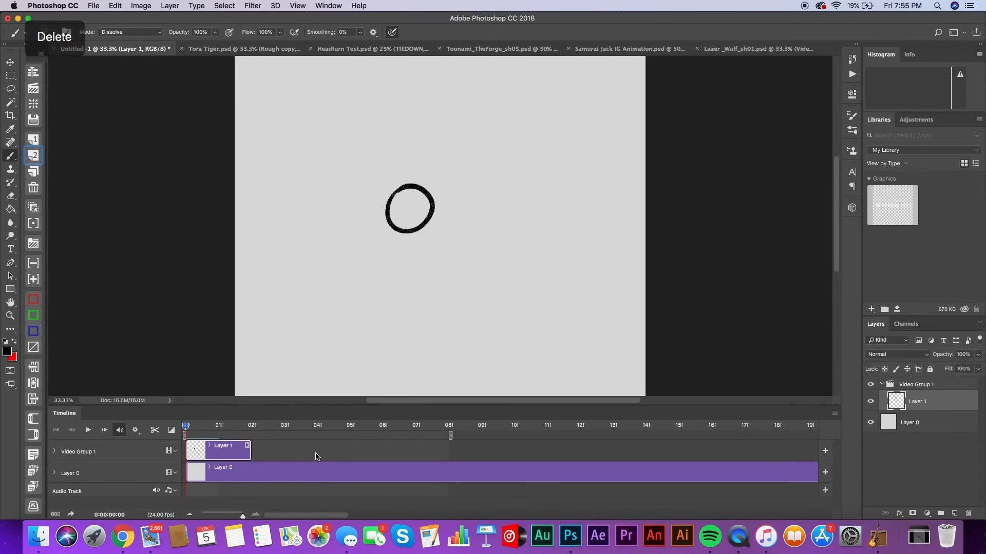
key("Delete")
key("Delete")
left_click(954, 514)
- Handwrite "Animdessin 2" with the brush across the middle of the canvas on the new layer
left_click_drag(298, 224, 350, 224)
left_click(350, 204)
mouse_move(358, 211)
left_mouse_down()
mouse_move(397, 189)
mouse_move(440, 225)
left_mouse_up()
mouse_move(456, 216)
left_mouse_down()
mouse_move(477, 218)
mouse_move(527, 221)
left_mouse_up()
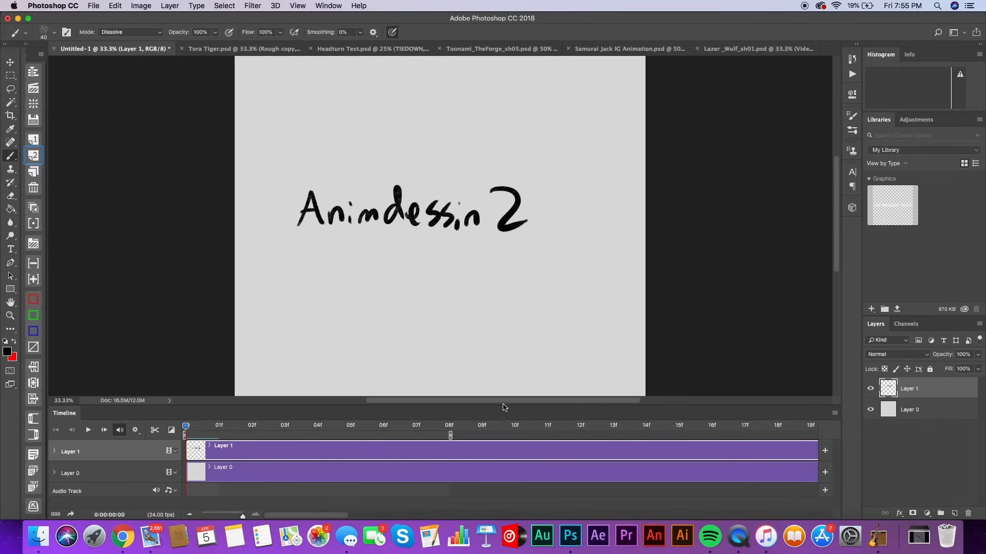
- Erase the handwritten text with an enlarged Eraser and return to the Brush tool
key("e")
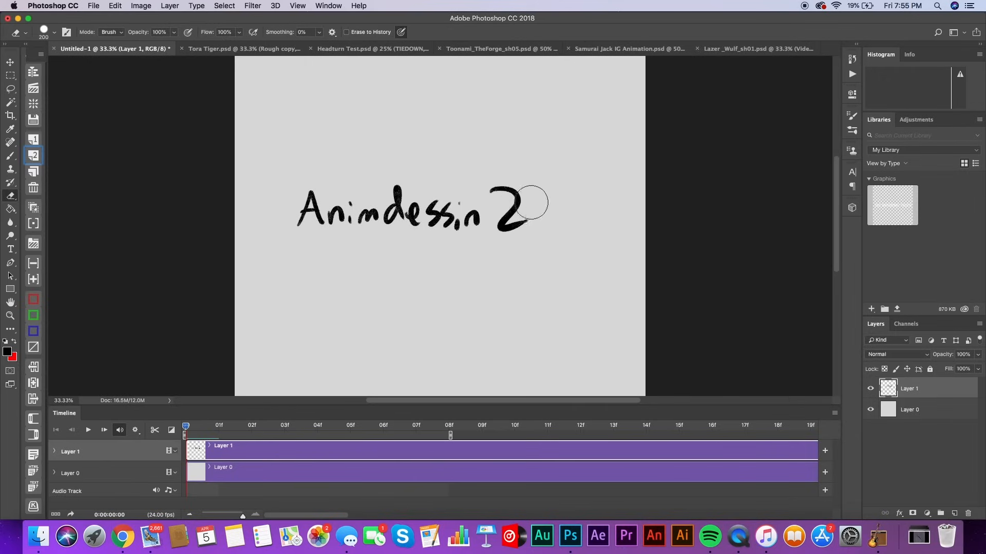
key("]")
key("bracketright")
key("bracketright")
mouse_move(510, 208)
left_mouse_down()
mouse_move(364, 214)
mouse_move(373, 178)
mouse_move(361, 219)
left_mouse_up()
key("b")
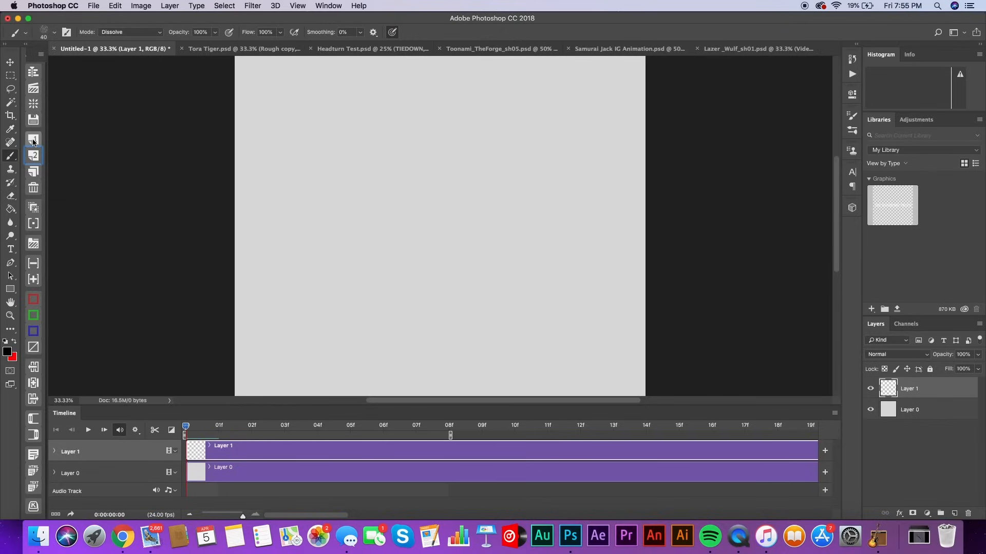
- Delete the existing Layer 1 and add three new empty layers above Layer 0 with Photoshop's own new-layer command
left_click(967, 514)
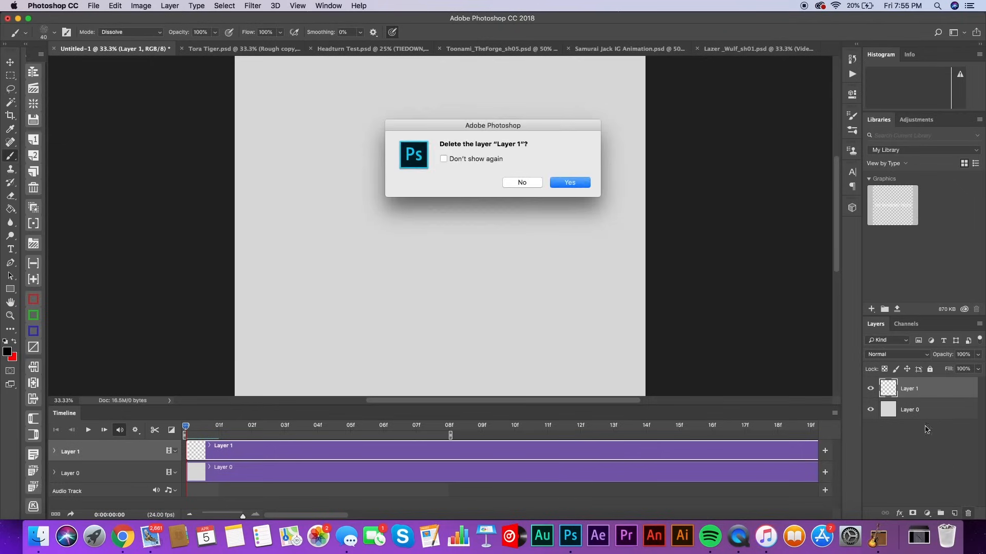
left_click(570, 181)
left_click(953, 511)
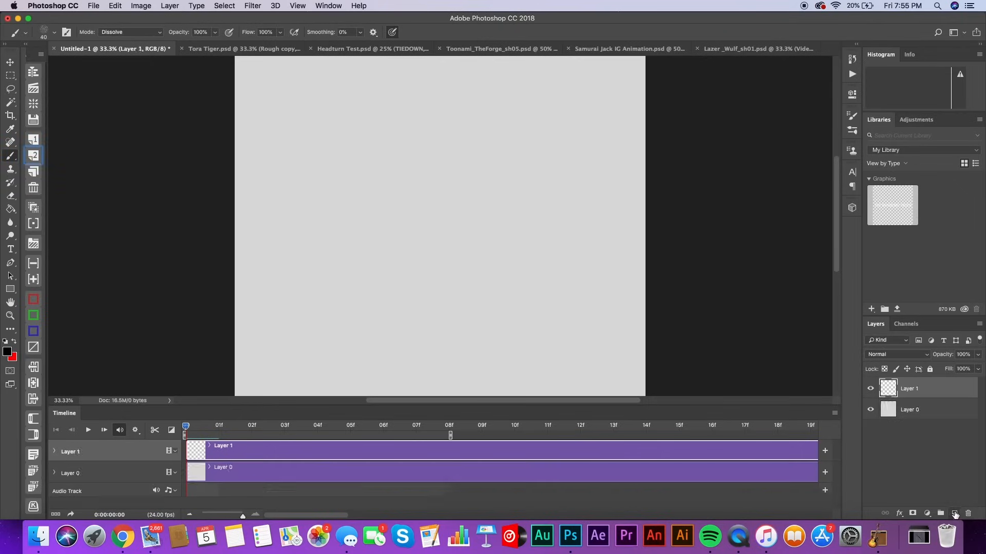
left_click(952, 511)
left_click(953, 511)
- Zoom the timeline out and manually shorten the clips of the three new layers toward the start of the timeline
left_click_drag(242, 514, 210, 512)
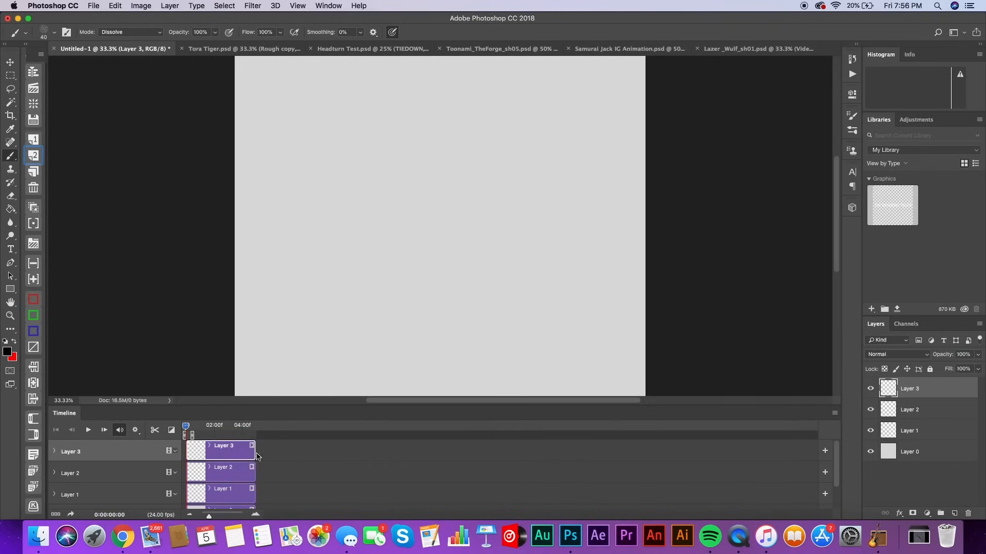
left_click_drag(256, 457, 187, 463)
left_click_drag(255, 475, 220, 478)
left_click_drag(255, 495, 242, 515)
- Delete all the empty layers above Layer 0, restoring Layer 0 when it is removed by mistake
key("Delete")
key("Delete")
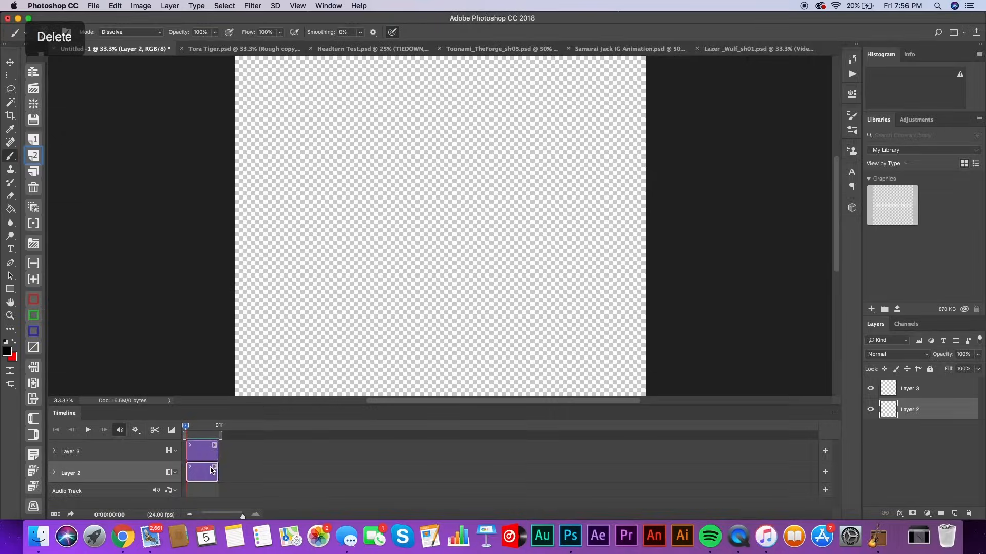
key("super+alt+z")
key("Delete")
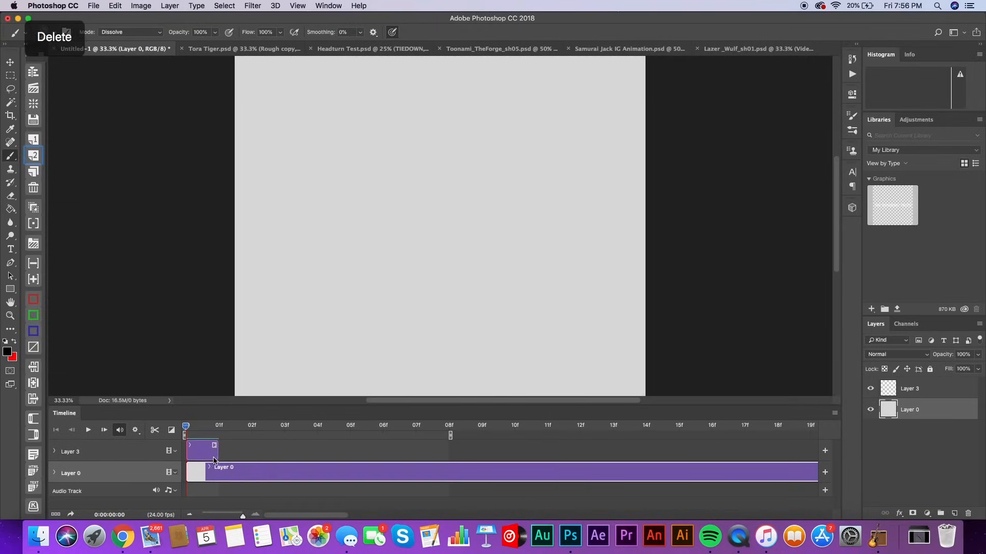
left_click(203, 451)
key("Delete")
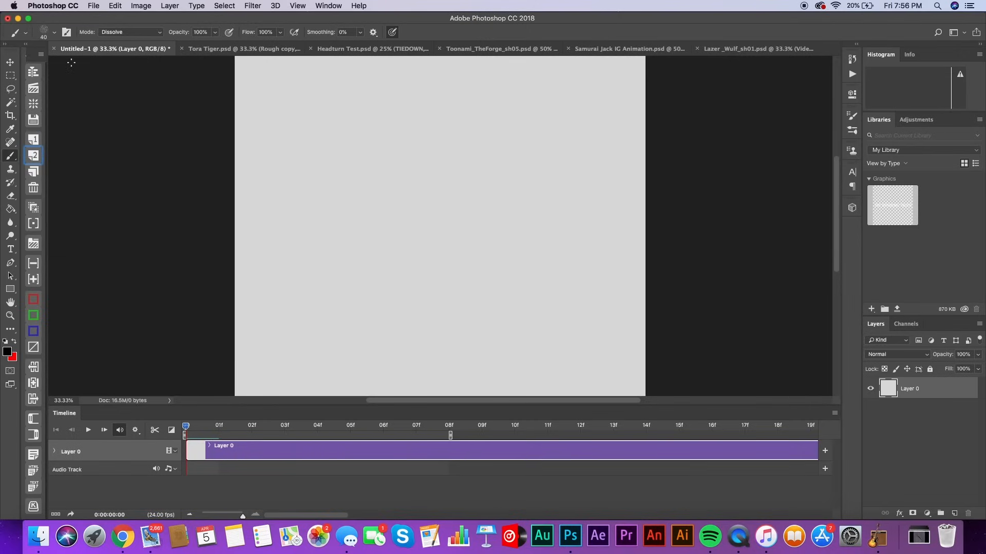
- Create two one-frame layers with Animdessin 2, place their clips together in one video group, and set the playhead to frame 02
left_click(34, 139)
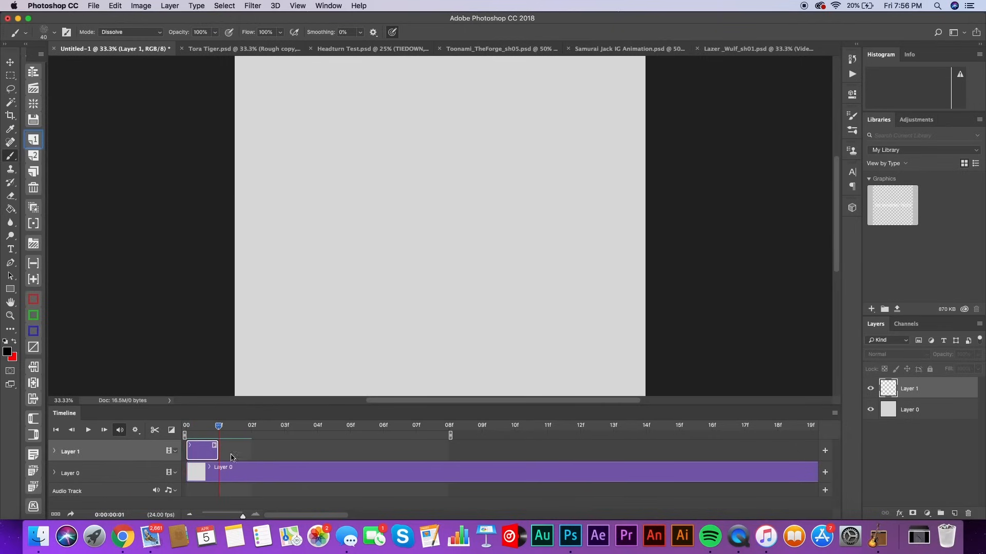
left_click(34, 143)
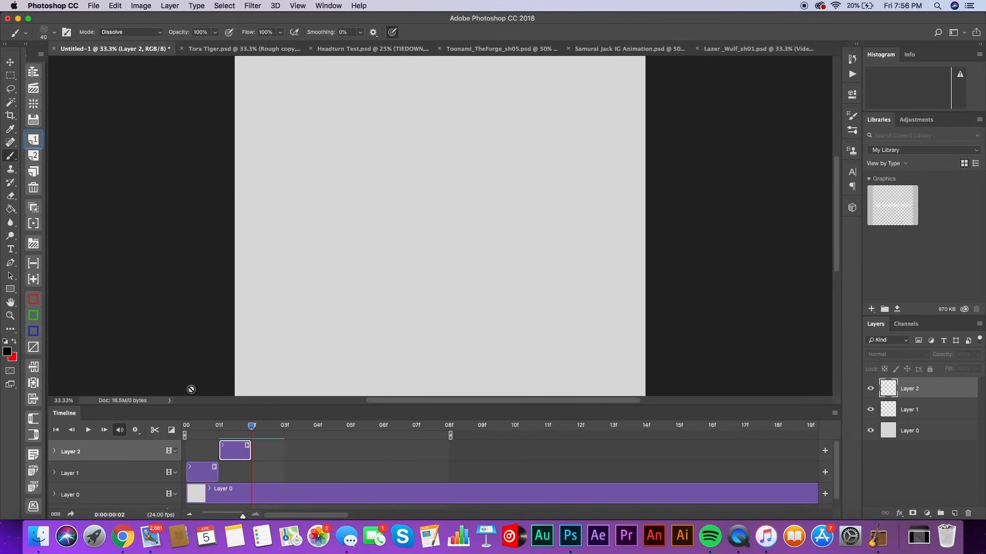
left_click_drag(251, 426, 239, 471)
left_click(204, 472)
left_click_drag(219, 427, 252, 428)
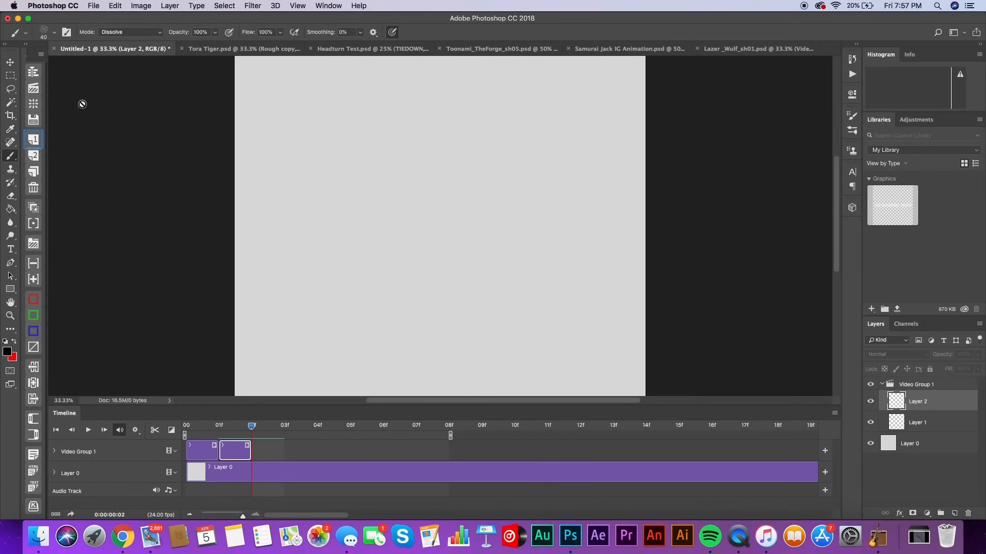
- Add seven more one-frame layers in a row to Video Group 1, up to frame 09
left_click(36, 141)
left_click(37, 141)
left_click(37, 141)
left_click(38, 142)
left_click(39, 142)
left_click(39, 144)
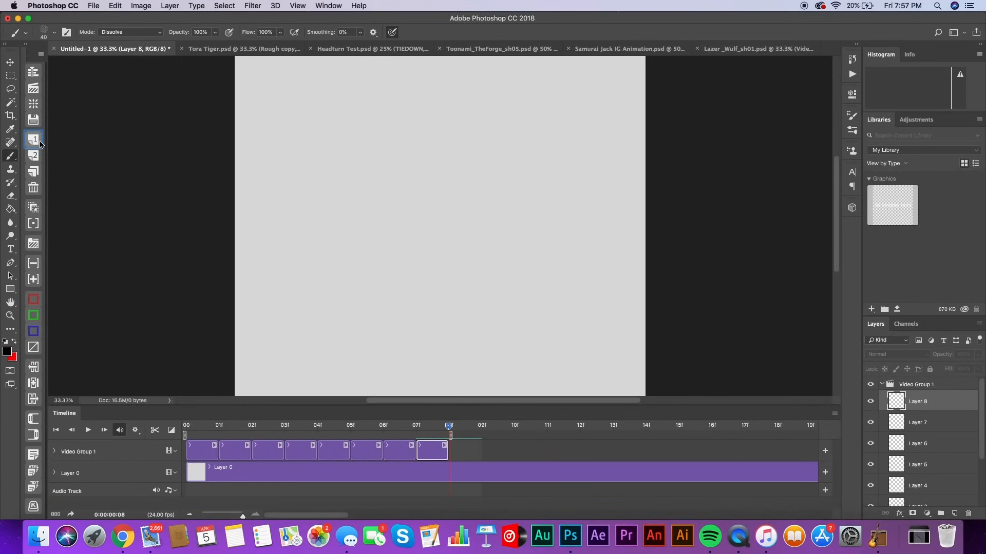
left_click(40, 144)
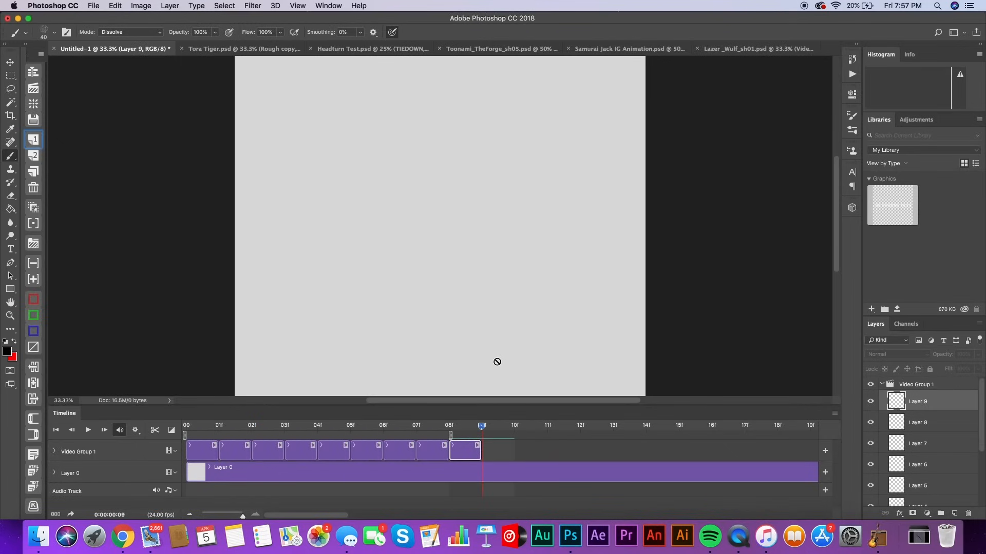
- Undo the last seven one-frame layer additions so that only Layer 1 and Layer 2 stay in Video Group 1
key("super+alt+z")
key("super+alt+z")
key("super+alt+z")
key("super+alt+z")
key("super+alt+z")
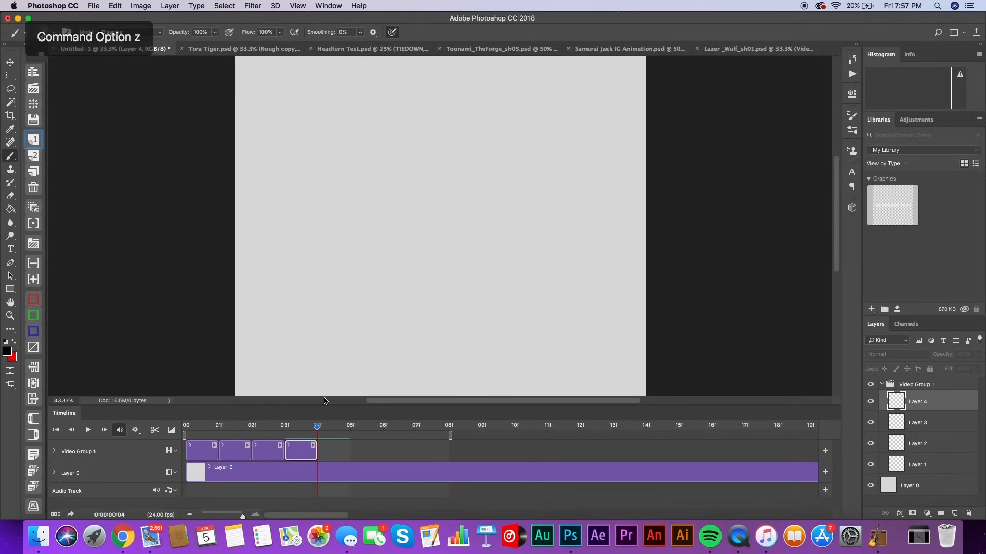
key("super+alt+z")
key("super+alt+z")
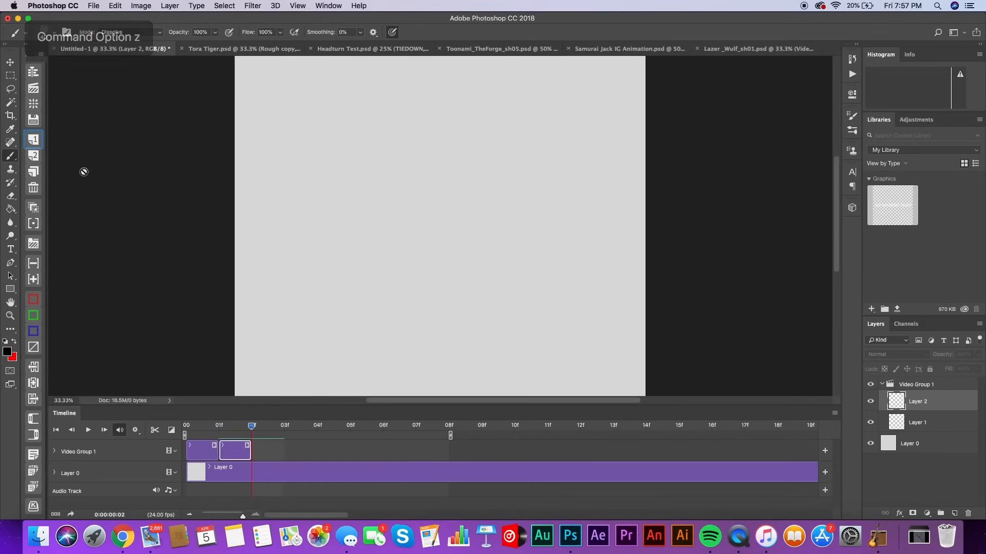
- Add two two-frame layers after the one-frame clips and extend the end of the work area to frame 09
left_click(33, 156)
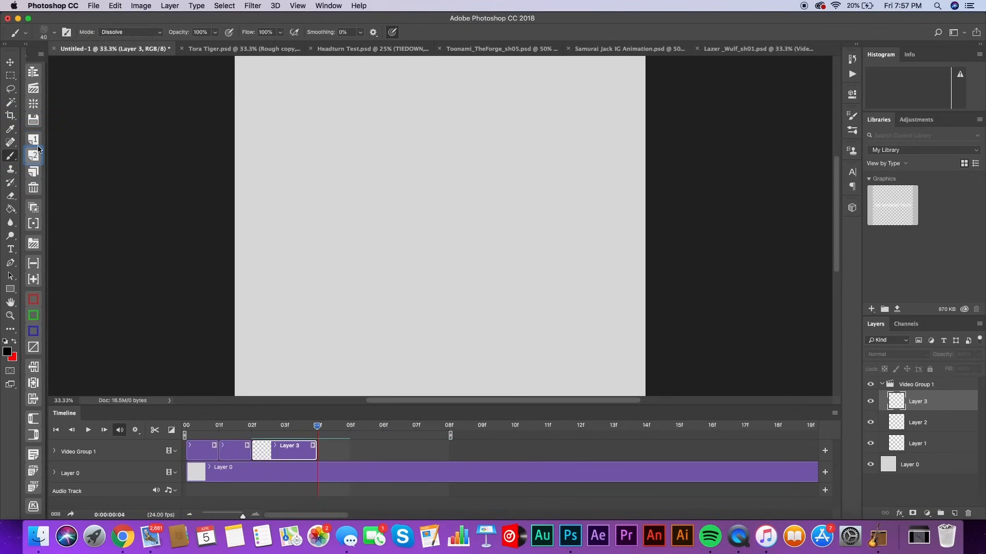
left_click(32, 157)
left_click_drag(450, 435, 483, 436)
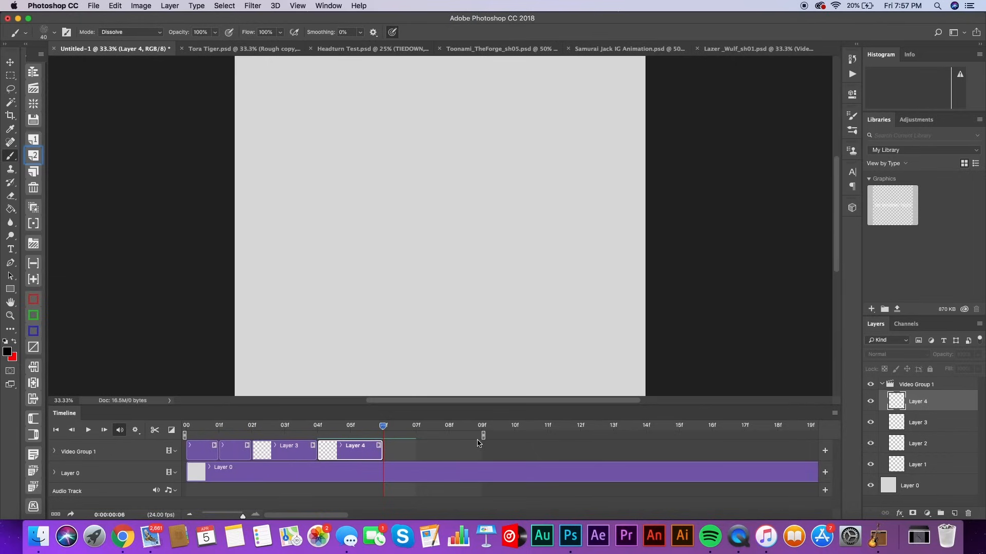
- Step the playhead back to frame 04 and lengthen Layer 4's clip to end at frame 07
key("Left")
key("Left")
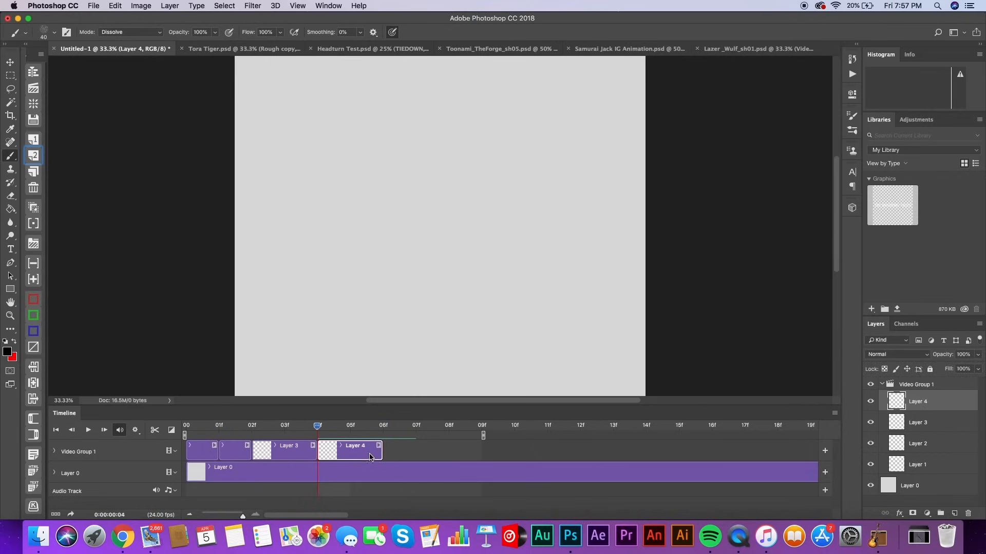
left_click_drag(382, 456, 414, 457)
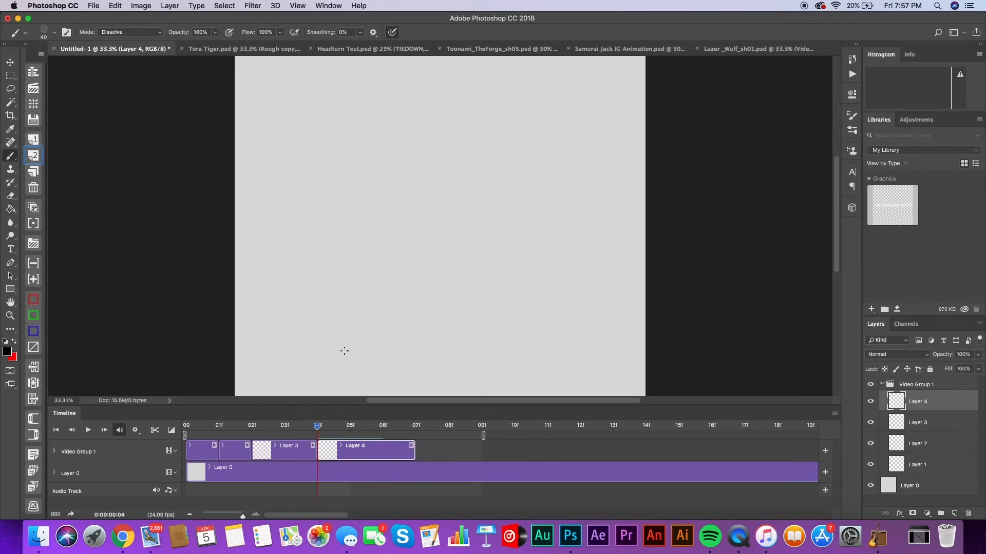
- Delete Layer 4, Layer 3 and Layer 2 from Video Group 1 and step the playhead back to frame 01
key("Delete")
key("Delete")
key("Delete")
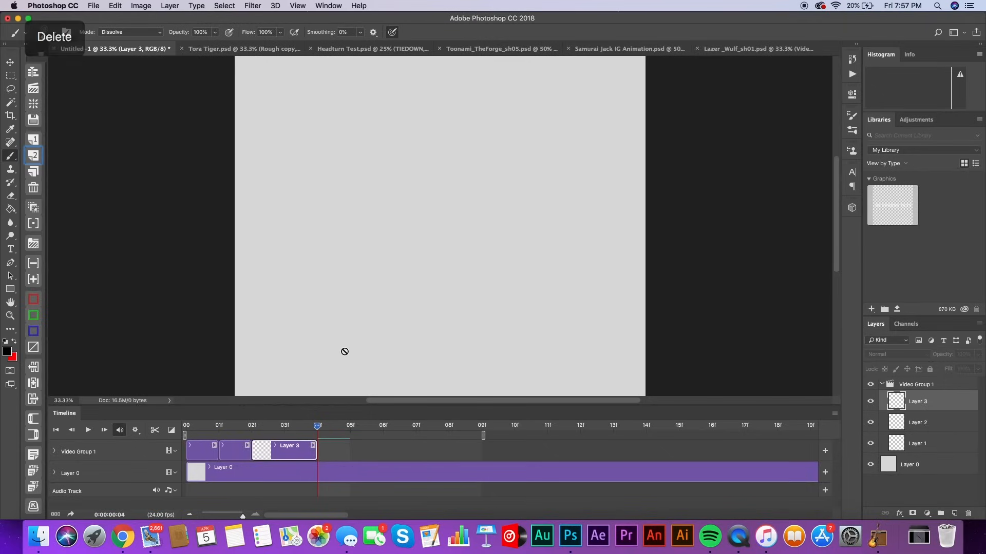
key("Left")
key("Left")
key("Left")
key("Left")
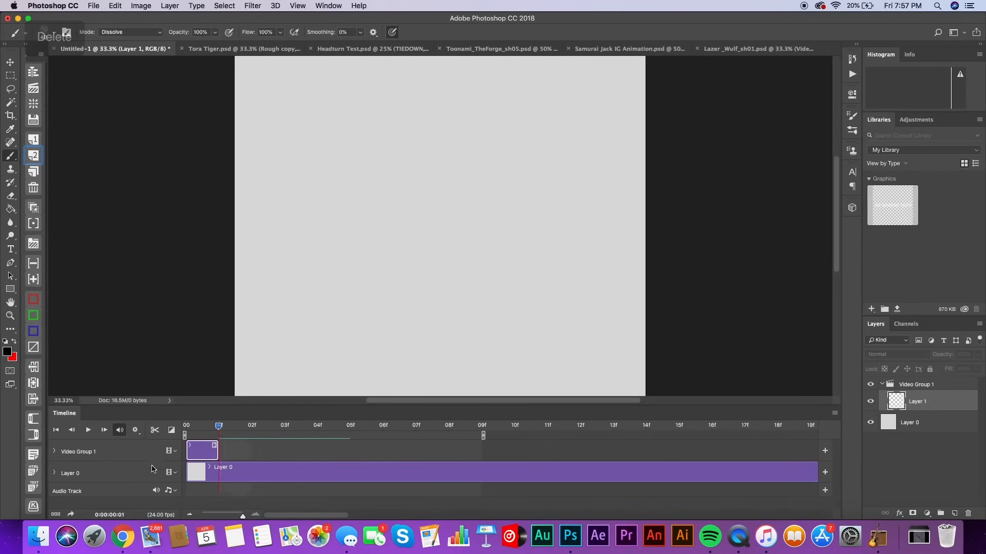
- Look up the Enable Onion Skins command among the timeline options without choosing it
left_click(221, 426)
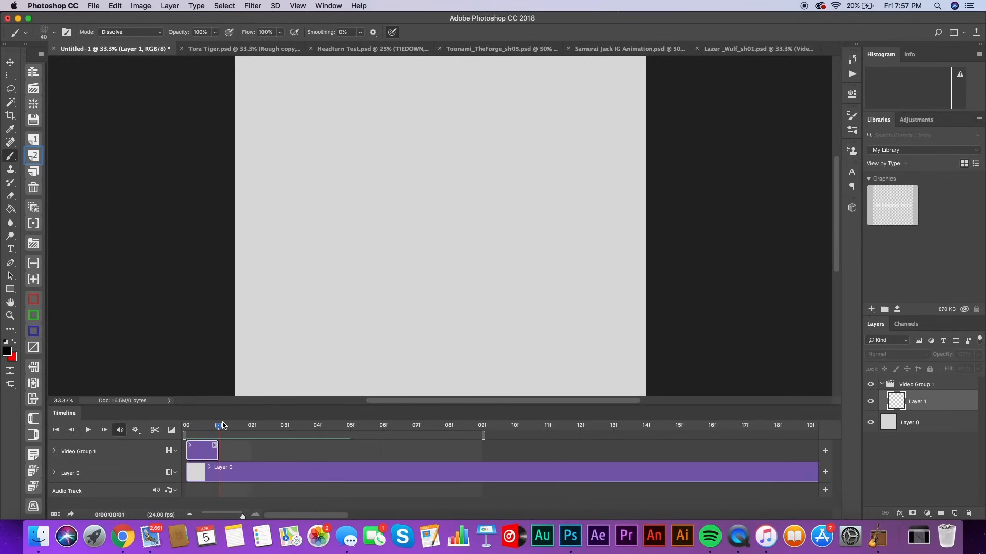
left_click(834, 413)
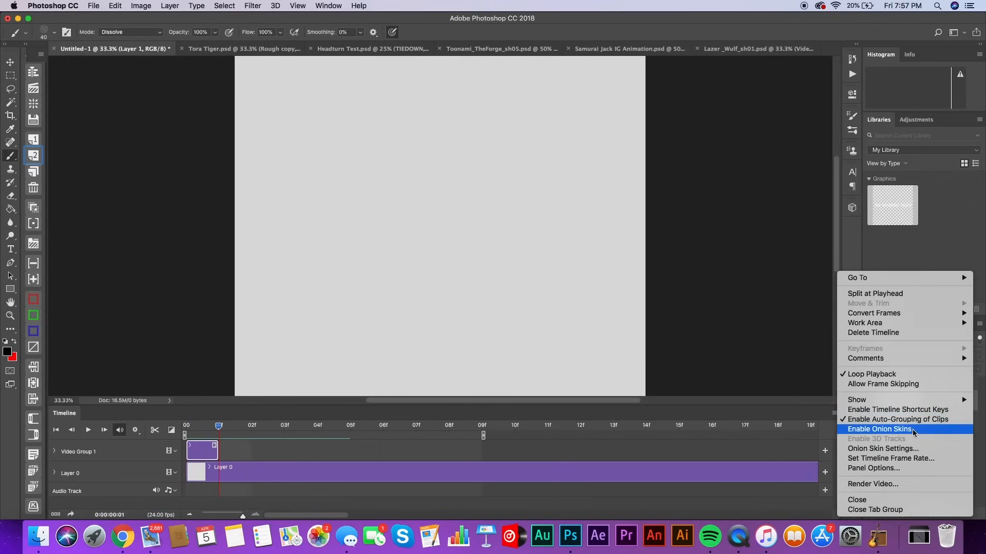
left_click(271, 456)
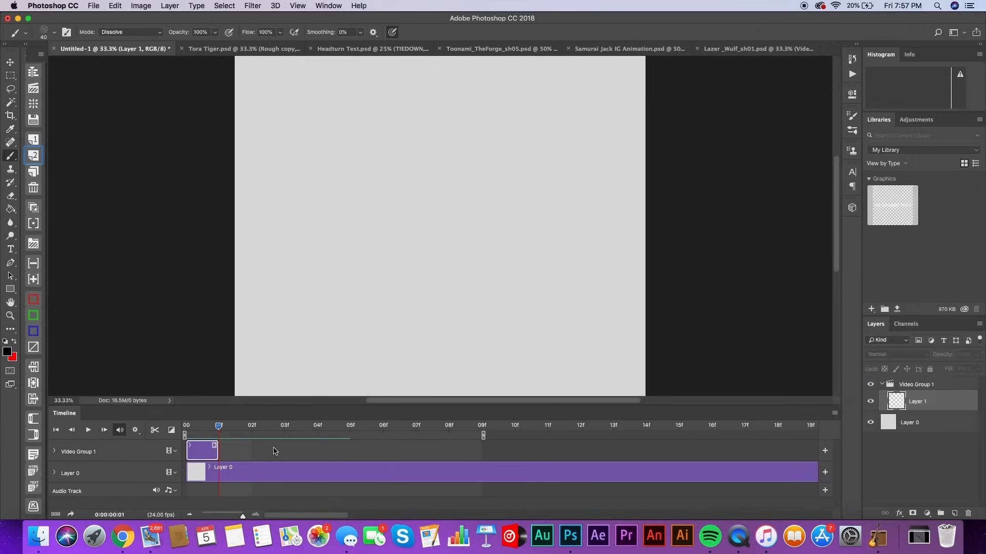
left_click(835, 413)
left_click(779, 438)
- Set up Layer 1 and a newly added layer as consecutive two-frame clips and draw a circle on each, the second one lower right
left_click(33, 156)
left_click_drag(217, 454, 251, 451)
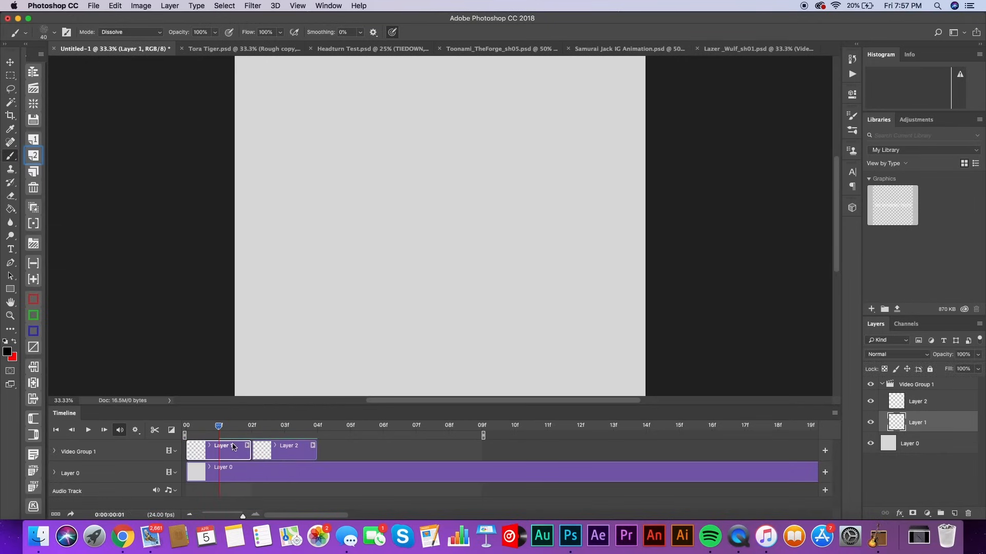
left_click_drag(375, 177, 379, 174)
left_click(279, 445)
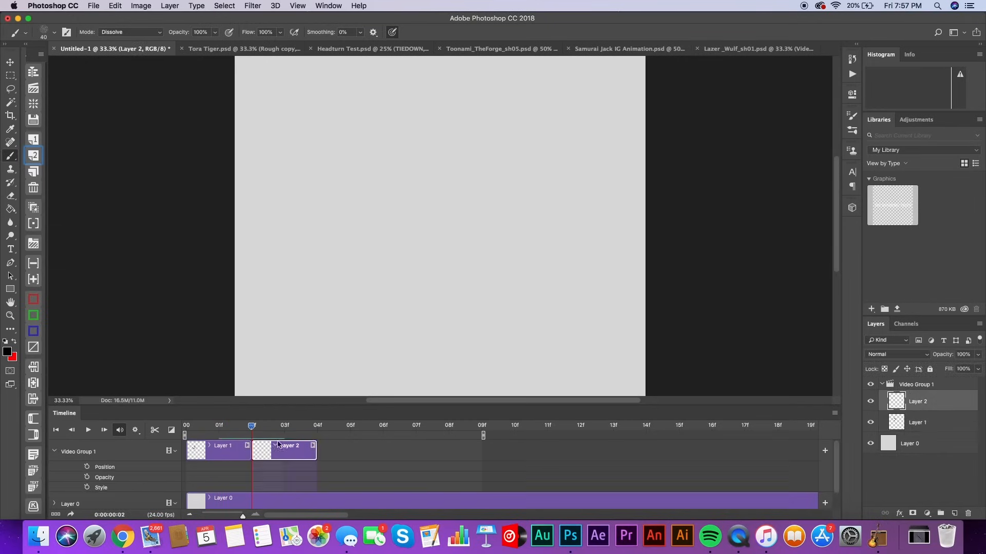
mouse_move(441, 226)
left_mouse_down()
mouse_move(481, 256)
mouse_move(440, 226)
left_mouse_up()
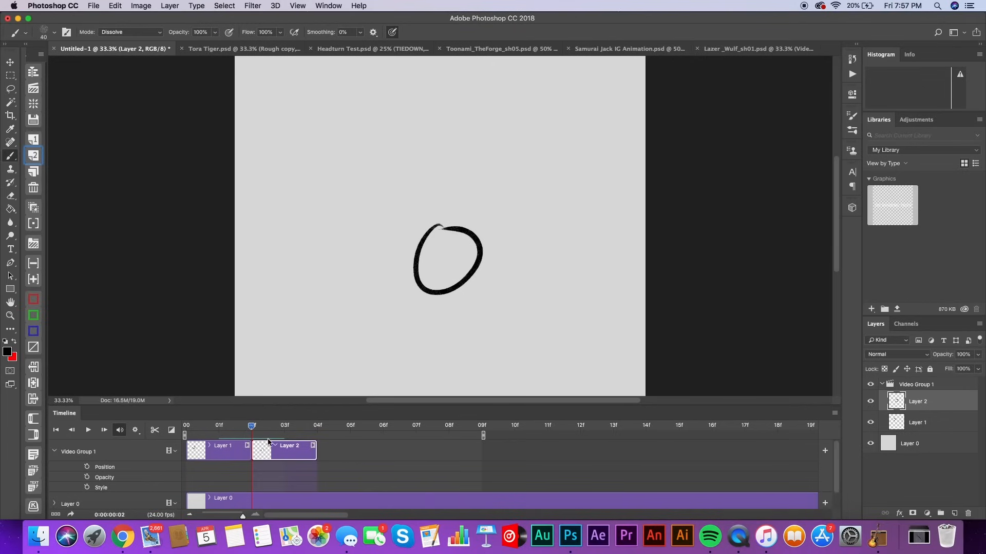
left_click(276, 446)
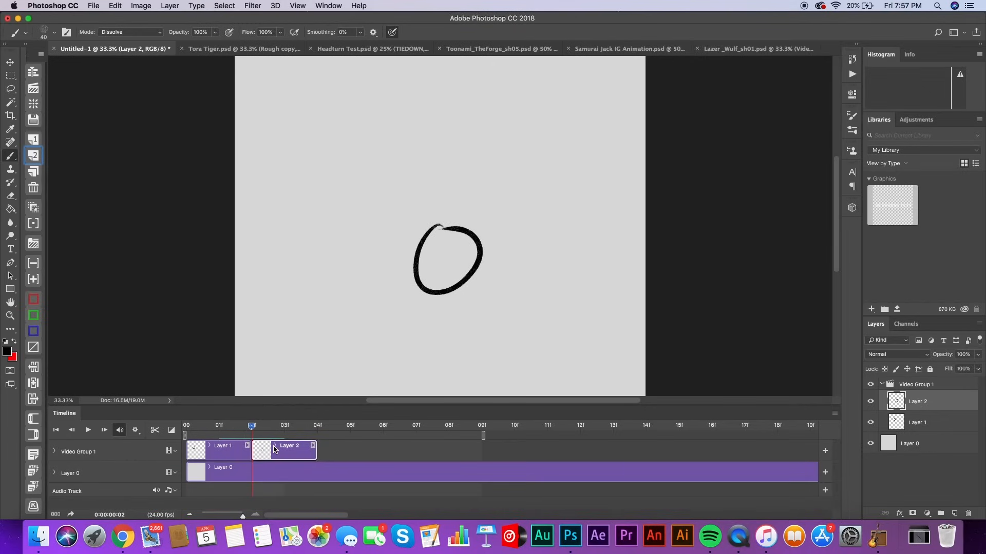
- Toggle the onion skins on and off several times to compare the two circles, and play the animation
left_click(33, 209)
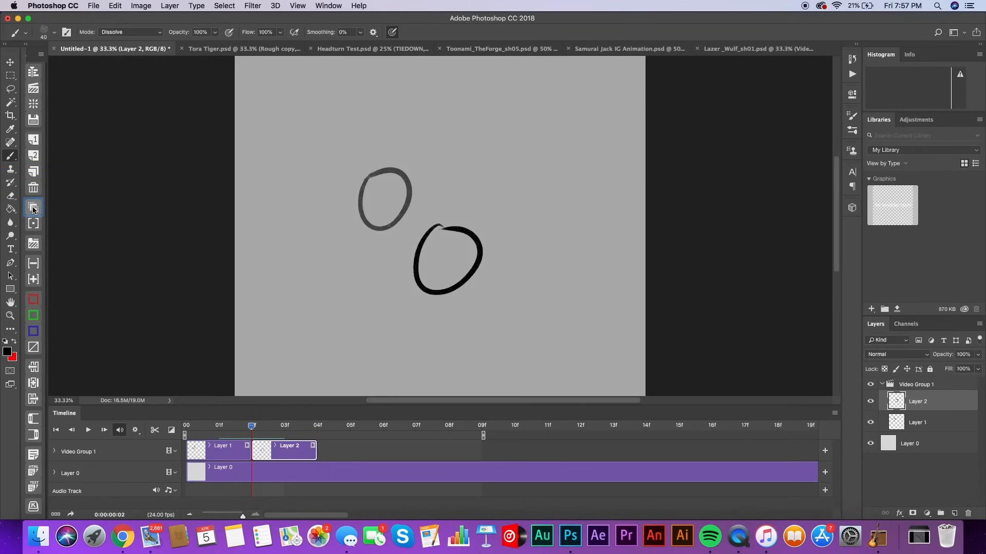
left_click(33, 210)
left_click(34, 211)
left_click(34, 210)
left_click(34, 209)
left_click(34, 209)
left_click(34, 210)
left_click(33, 210)
left_click(34, 210)
left_click(34, 209)
left_click(88, 430)
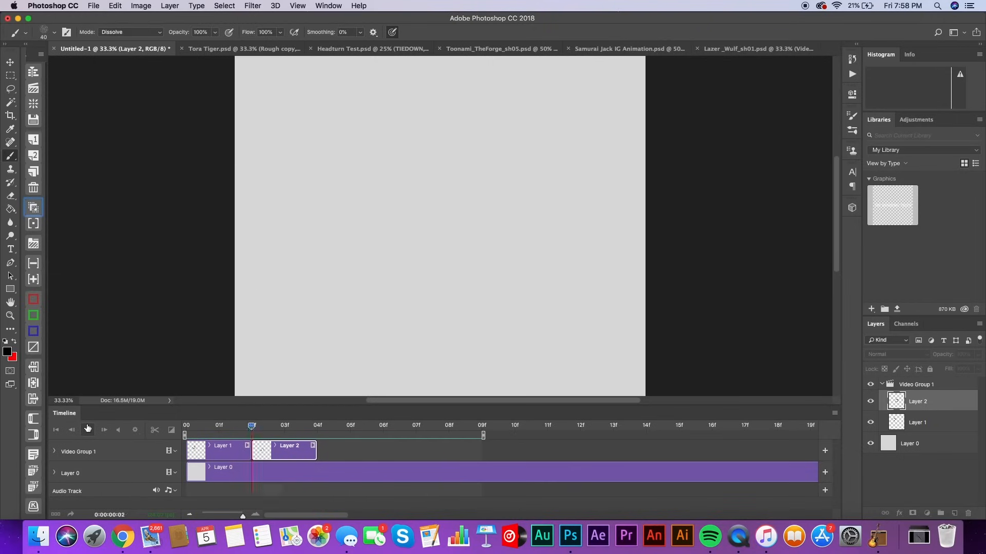
left_click(88, 430)
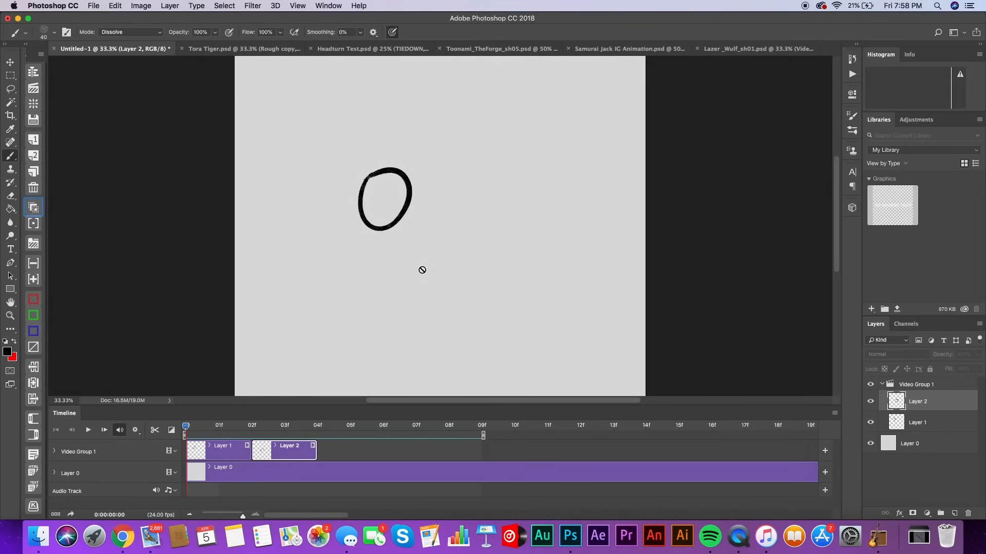
- Delete both circle layers from Video Group 1 and zoom out to show the whole canvas
key("Delete")
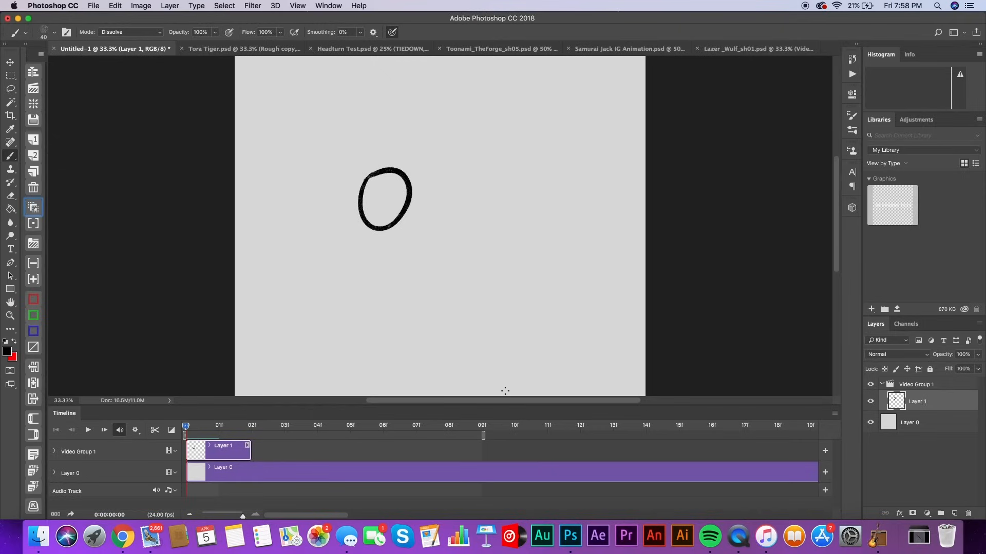
key("super+minus")
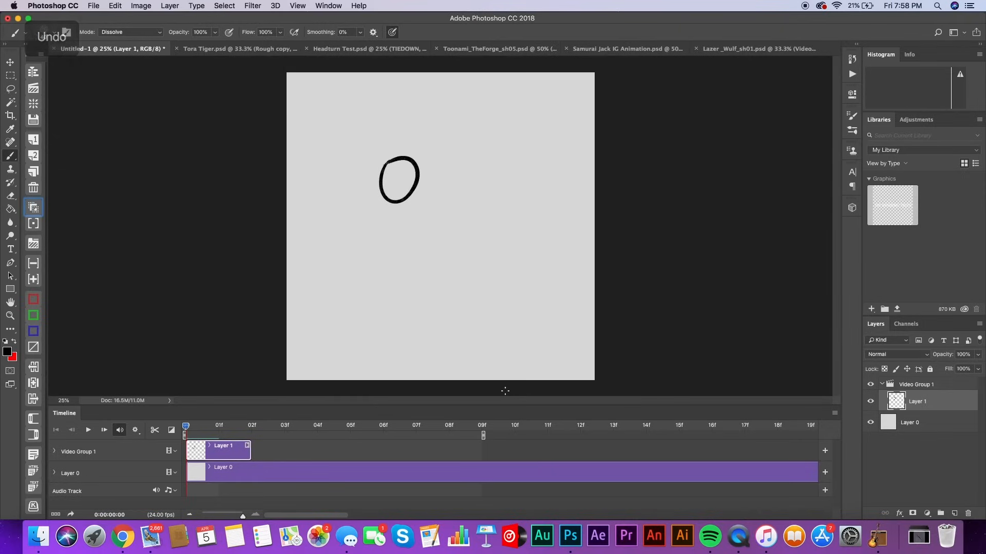
key("Delete")
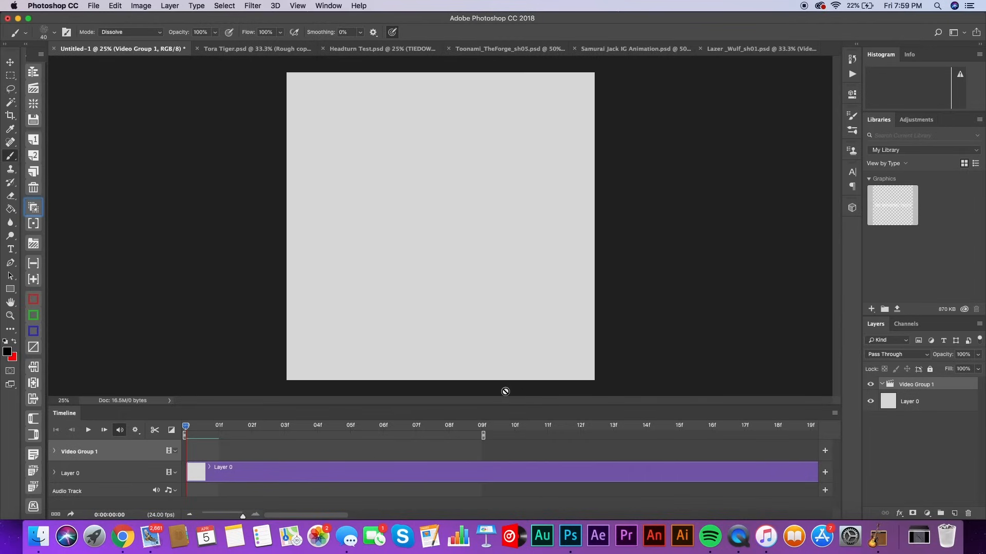
- Add a new two-frame layer to Video Group 1 and draw a circle left of the canvas centre
left_click(33, 156)
mouse_move(366, 190)
left_mouse_down()
mouse_move(348, 222)
mouse_move(361, 191)
left_mouse_up()
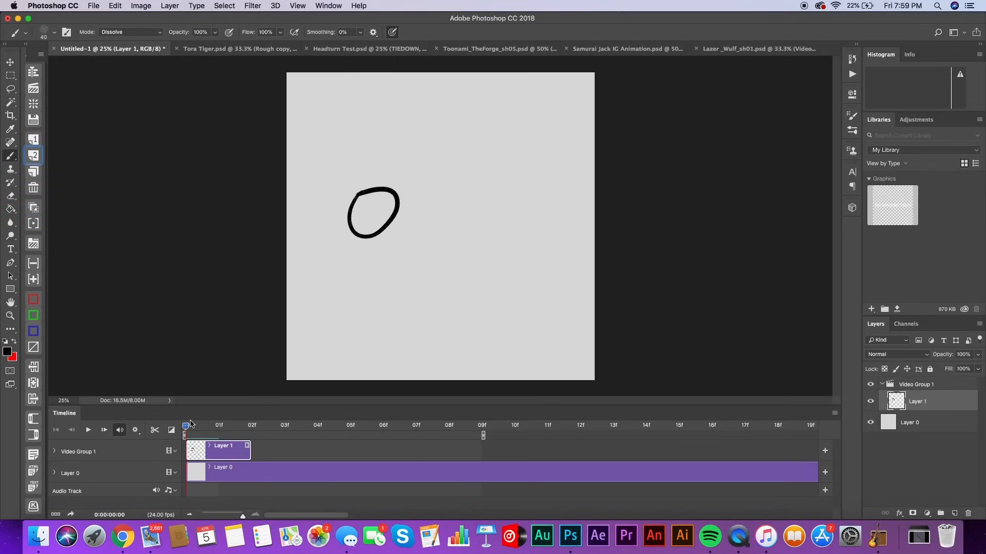
- Move the drawn circle slightly downward with the Move tool and place the playhead at frame 02
left_click(10, 62)
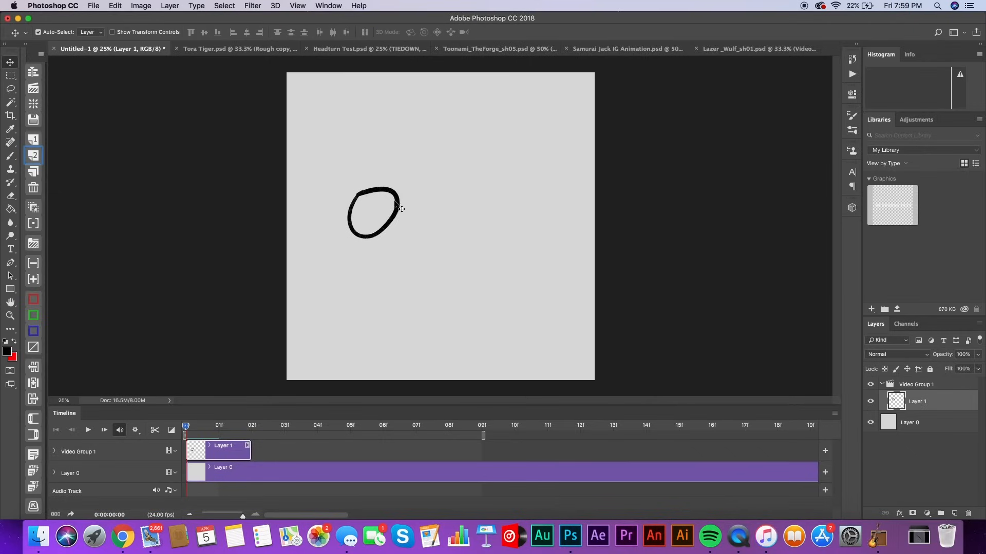
left_click_drag(393, 221, 387, 261)
left_click_drag(187, 427, 252, 426)
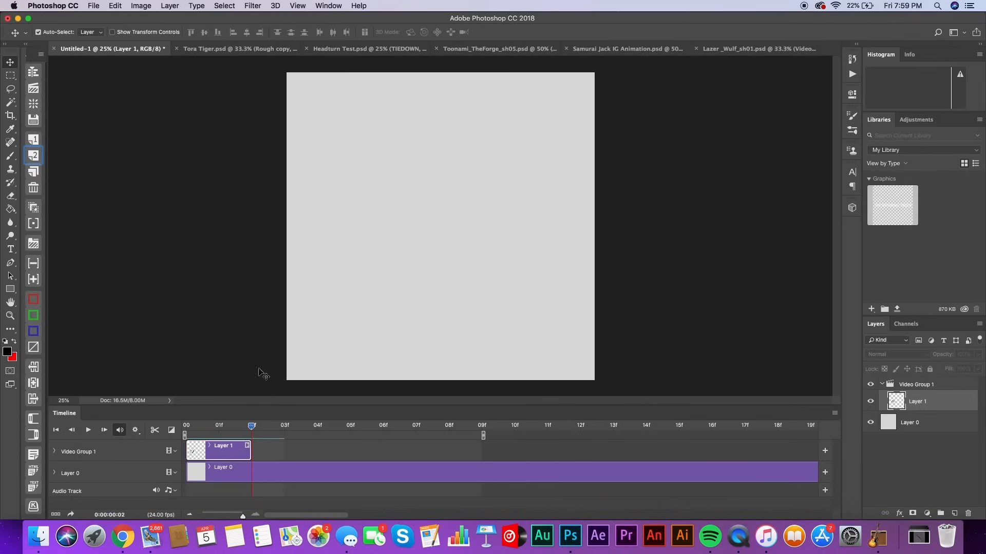
- Duplicate the circle layer as a two-frame exposure at frame 02 and shift the copy slightly up and right with onion skins shown
key("super+j")
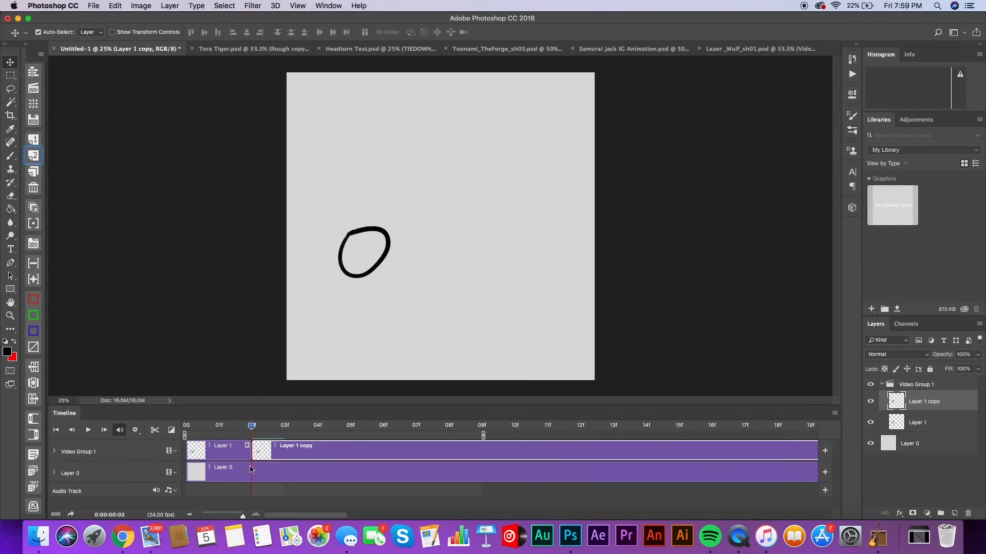
mouse_move(243, 516)
left_mouse_down()
mouse_move(202, 515)
mouse_move(232, 516)
left_mouse_up()
left_click_drag(234, 453, 250, 453)
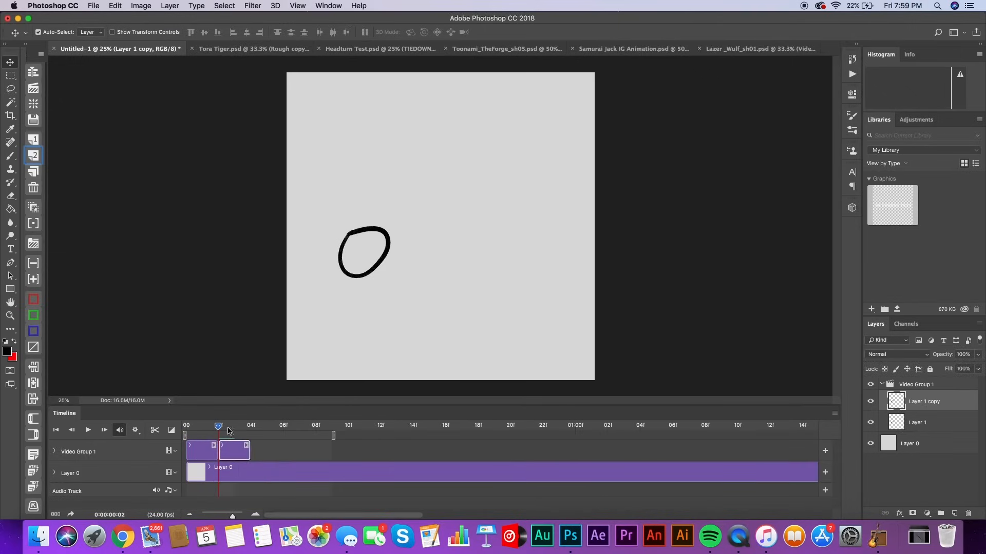
left_click(36, 208)
left_click_drag(388, 247, 408, 236)
mouse_move(222, 426)
left_mouse_down()
mouse_move(203, 425)
mouse_move(218, 427)
left_mouse_up()
left_click(38, 205)
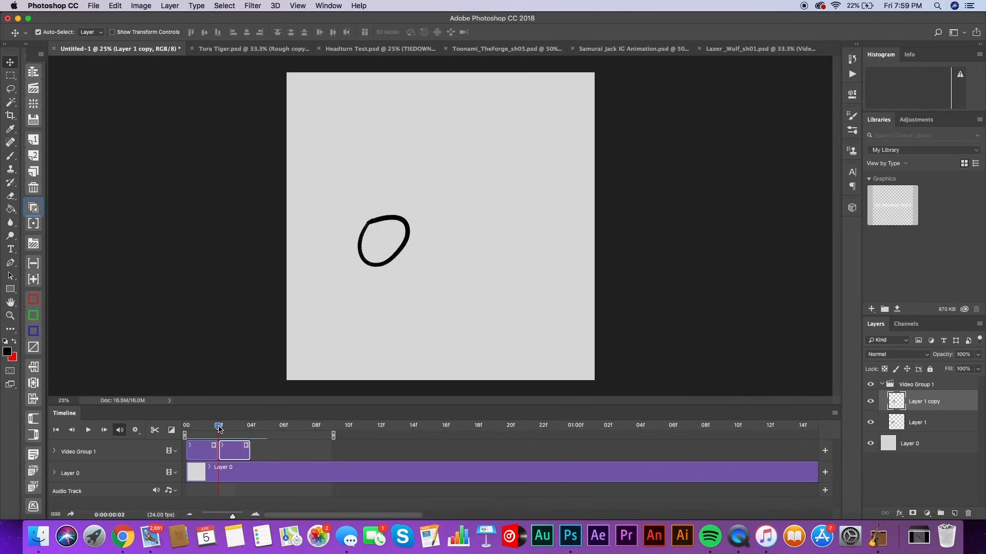
- Delete the circle layer and its copy from Video Group 1 and return the playhead to frame 00
key("Delete")
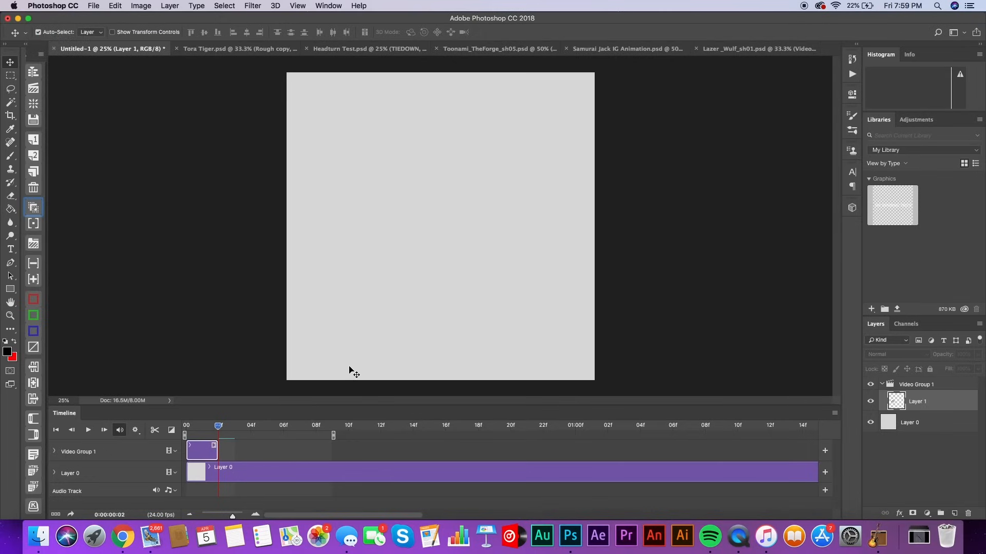
key("Delete")
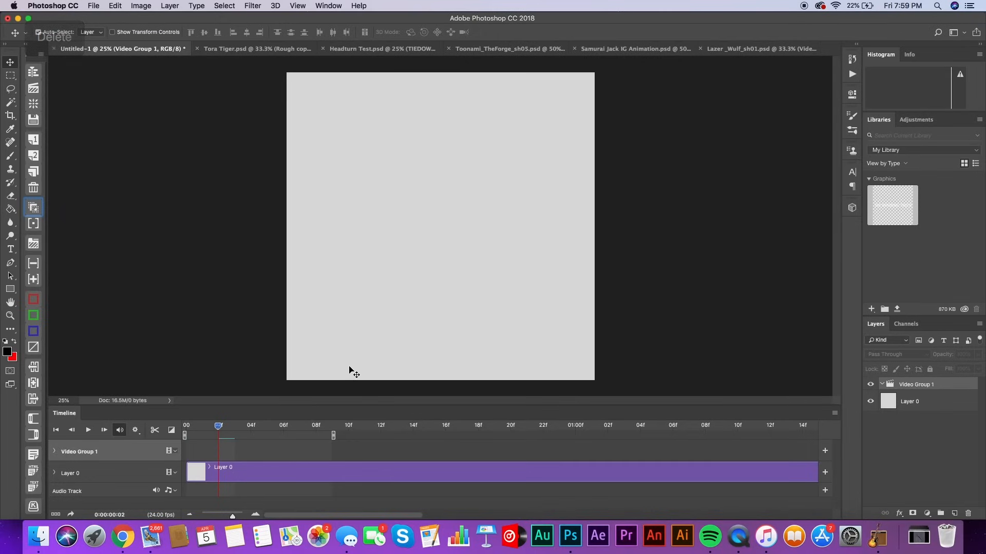
left_click_drag(219, 427, 186, 427)
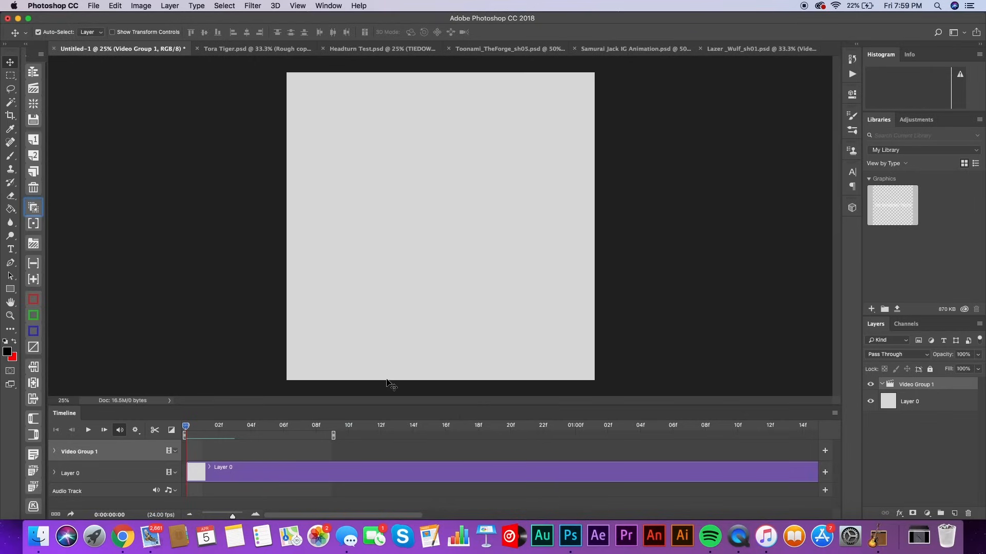
- Extend the end of the timeline's work area to 01:00f
left_click_drag(334, 436, 414, 435)
left_click_drag(234, 516, 223, 514)
left_click_drag(276, 439, 337, 437)
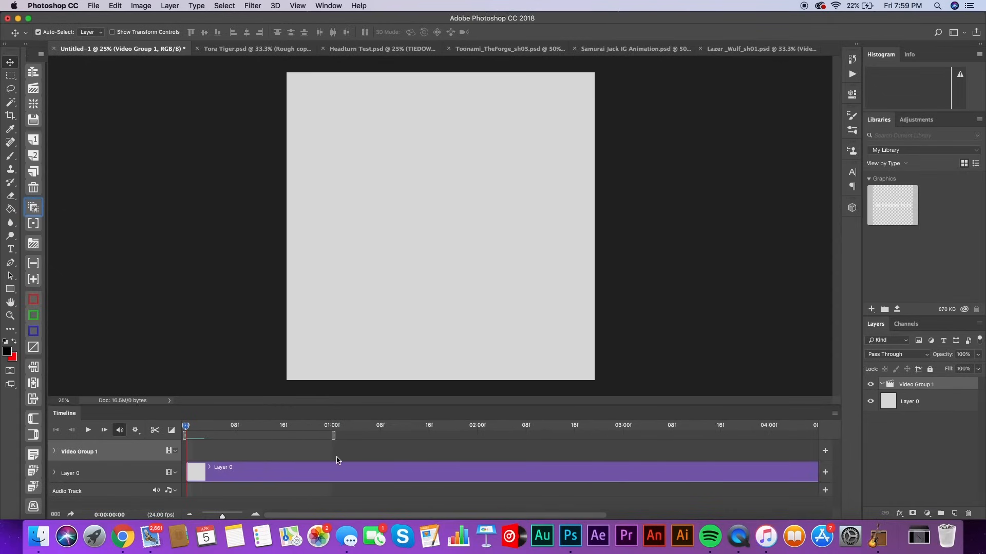
left_click_drag(225, 517, 230, 515)
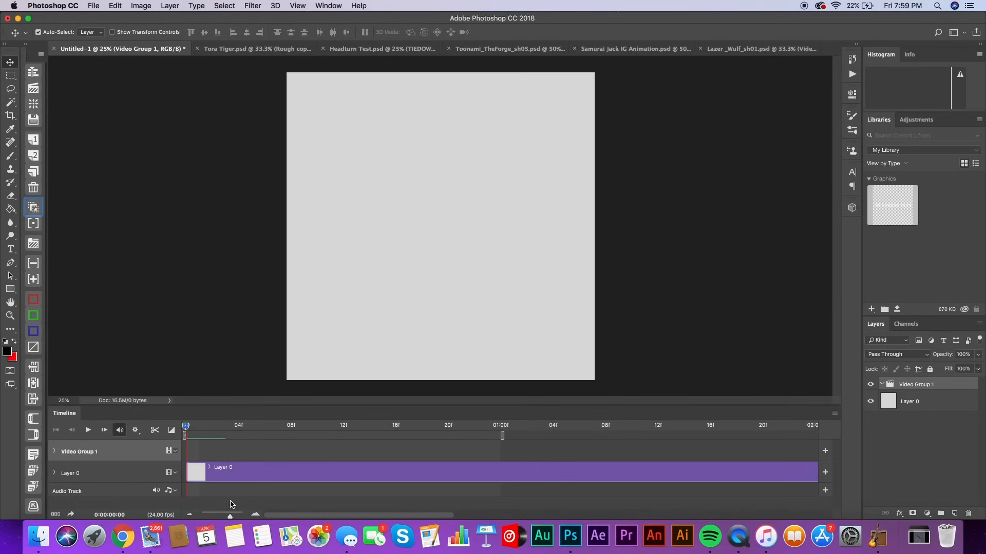
- Add a new layer to Video Group 1, place the playhead at frame 00, and trim the clip to end at 02f
left_click(36, 154)
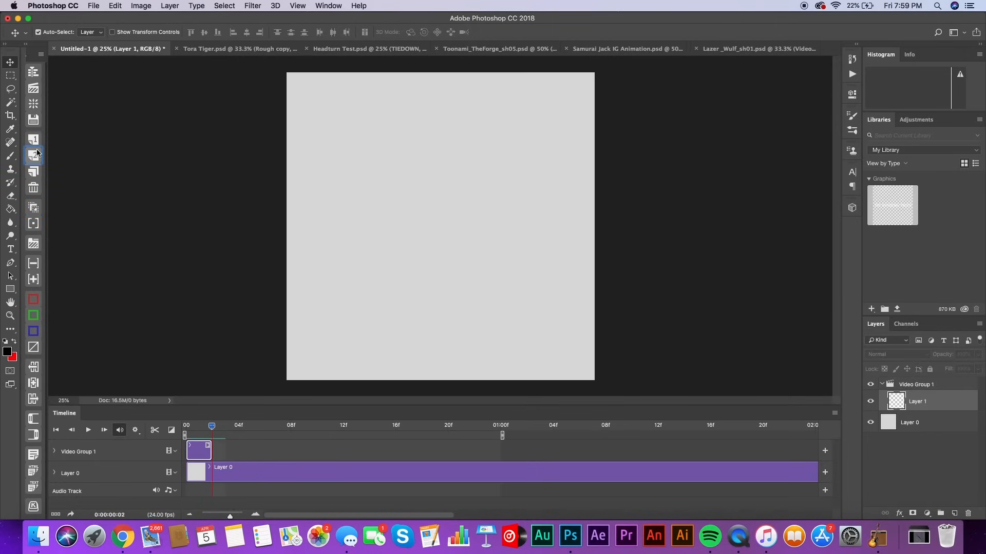
left_click_drag(213, 428, 224, 451)
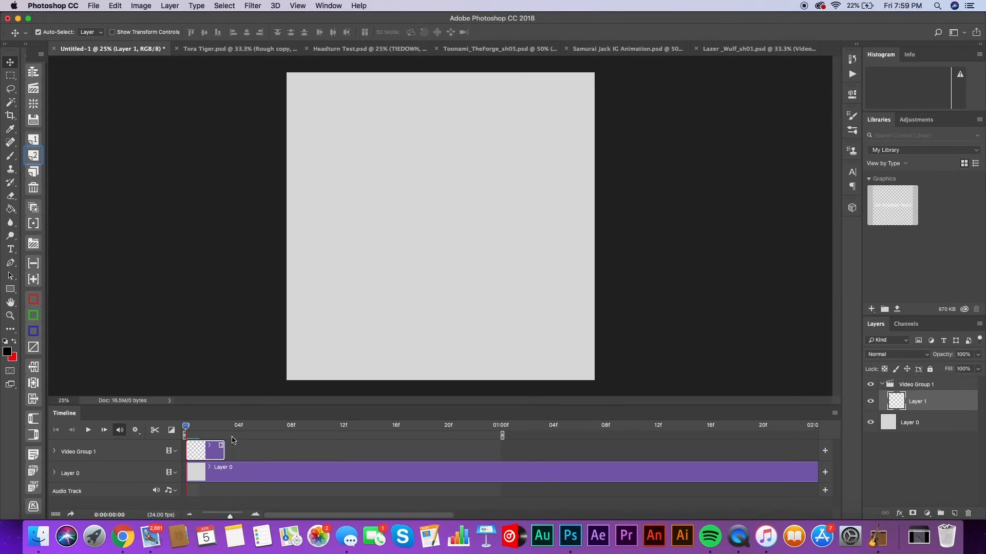
left_click_drag(229, 513, 243, 515)
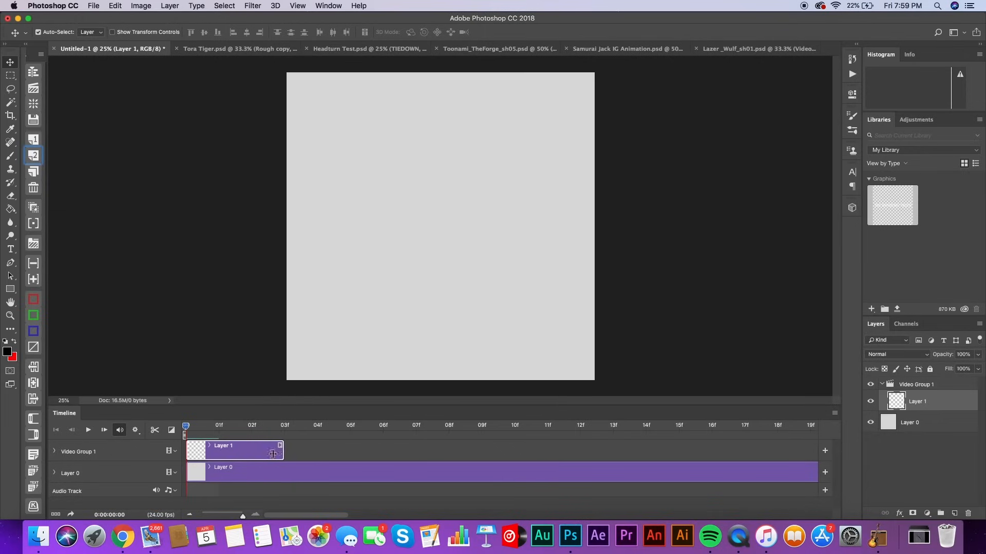
left_click_drag(277, 453, 251, 451)
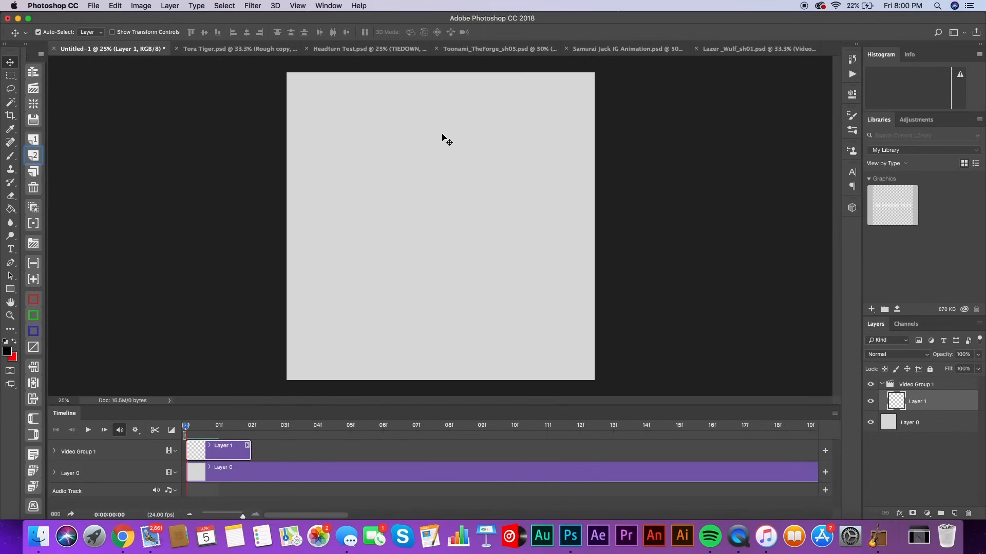
- Brush a tall rounded mouth outline in the middle of the canvas with a smaller oval inside it at brush size 45
left_click(21, 153)
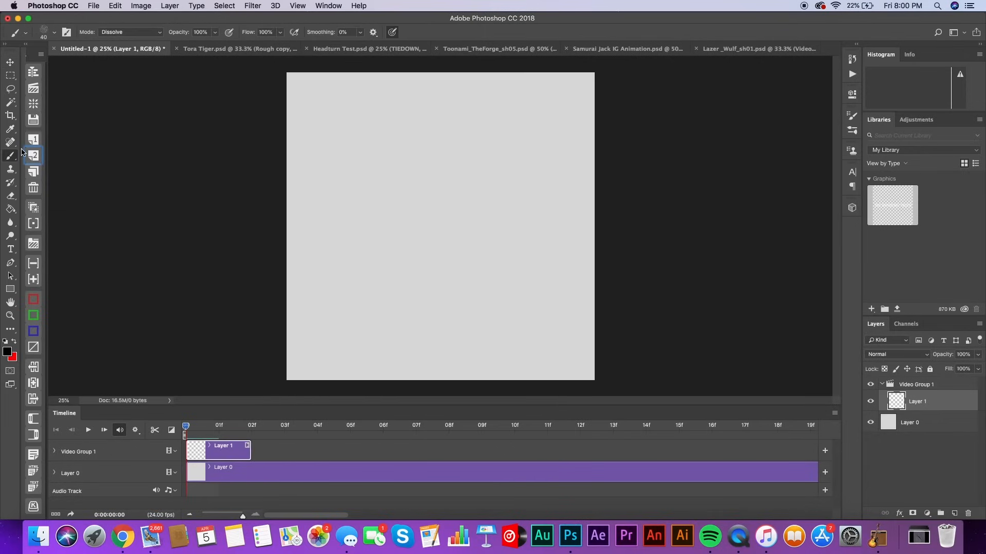
mouse_move(468, 144)
left_mouse_down()
mouse_move(425, 149)
mouse_move(412, 165)
mouse_move(401, 229)
mouse_move(418, 276)
mouse_move(451, 284)
mouse_move(479, 273)
mouse_move(485, 258)
mouse_move(484, 180)
mouse_move(474, 147)
mouse_move(442, 136)
left_mouse_up()
key("super+plus")
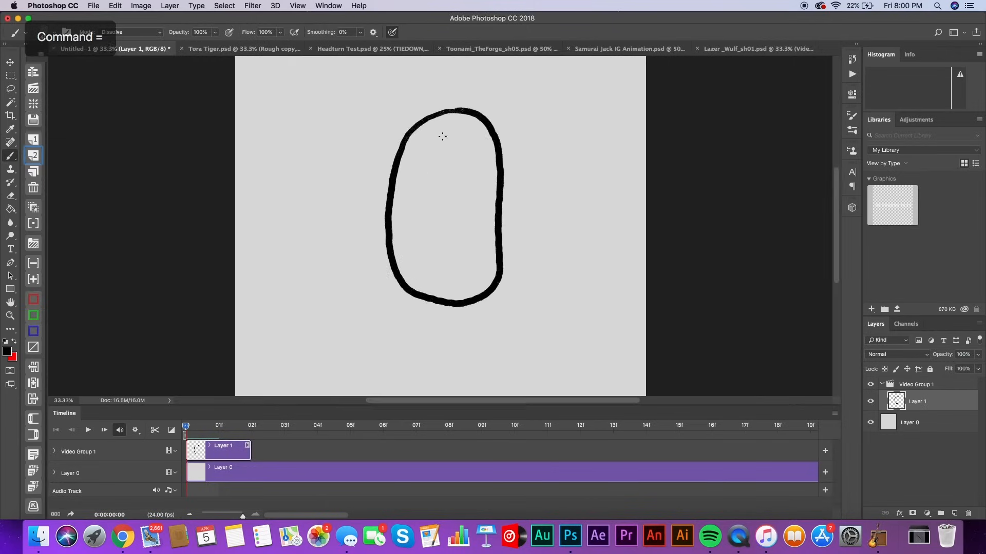
scroll(452, 140, "up", 1)
key("bracketright")
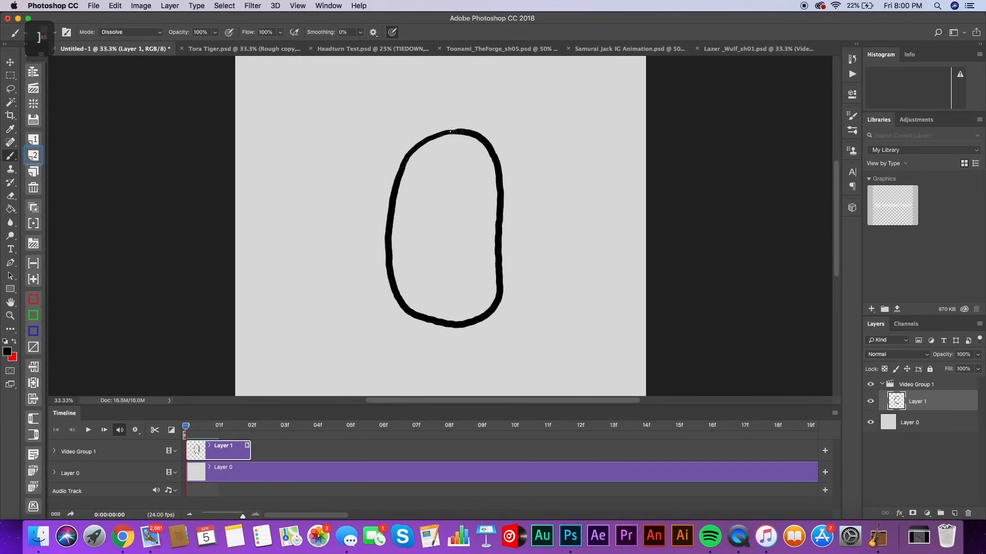
mouse_move(440, 162)
left_mouse_down()
mouse_move(415, 190)
mouse_move(409, 226)
mouse_move(417, 277)
mouse_move(448, 296)
mouse_move(473, 277)
mouse_move(478, 182)
mouse_move(432, 163)
mouse_move(473, 169)
left_mouse_up()
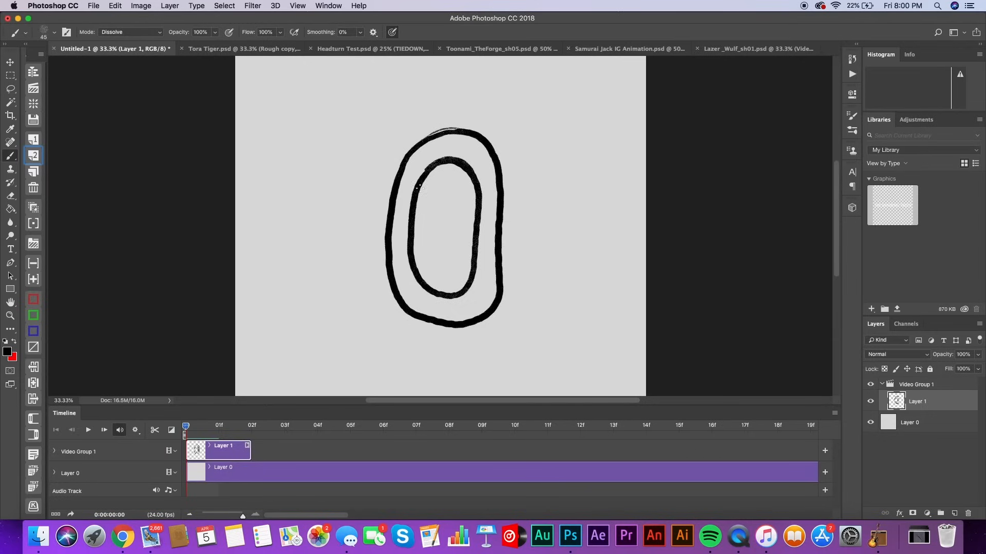
- Draw upper and lower teeth and a tongue inside the mouth opening, and fill the remaining interior with black
mouse_move(420, 189)
left_mouse_down()
mouse_move(440, 175)
mouse_move(449, 186)
mouse_move(455, 170)
mouse_move(453, 188)
mouse_move(474, 191)
left_mouse_up()
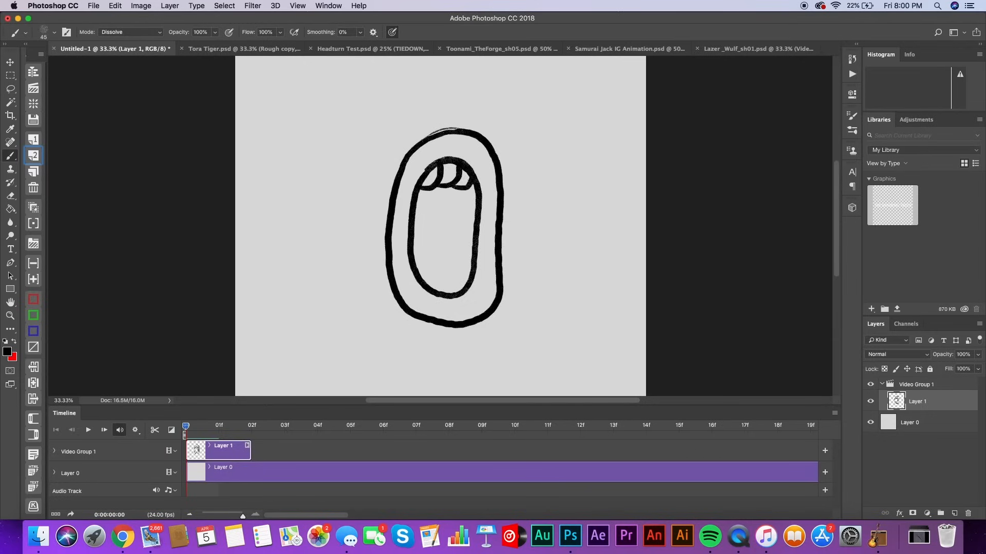
mouse_move(414, 269)
left_mouse_down()
mouse_move(435, 290)
mouse_move(452, 271)
mouse_move(453, 296)
mouse_move(464, 281)
left_mouse_up()
mouse_move(410, 247)
left_mouse_down()
mouse_move(441, 259)
mouse_move(451, 243)
mouse_move(467, 271)
left_mouse_up()
mouse_move(421, 193)
left_mouse_down()
mouse_move(451, 245)
mouse_move(459, 237)
mouse_move(470, 272)
mouse_move(444, 218)
mouse_move(431, 228)
mouse_move(462, 235)
mouse_move(471, 257)
left_mouse_up()
mouse_move(449, 199)
left_mouse_down()
mouse_move(465, 194)
mouse_move(470, 228)
mouse_move(473, 220)
left_mouse_up()
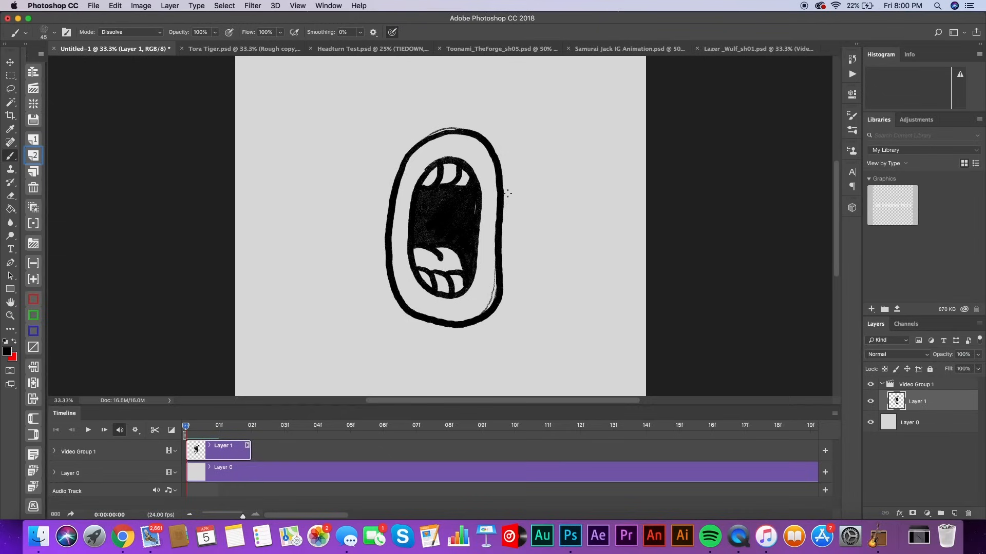
key("super+z")
key("super+minus")
key("super+equal")
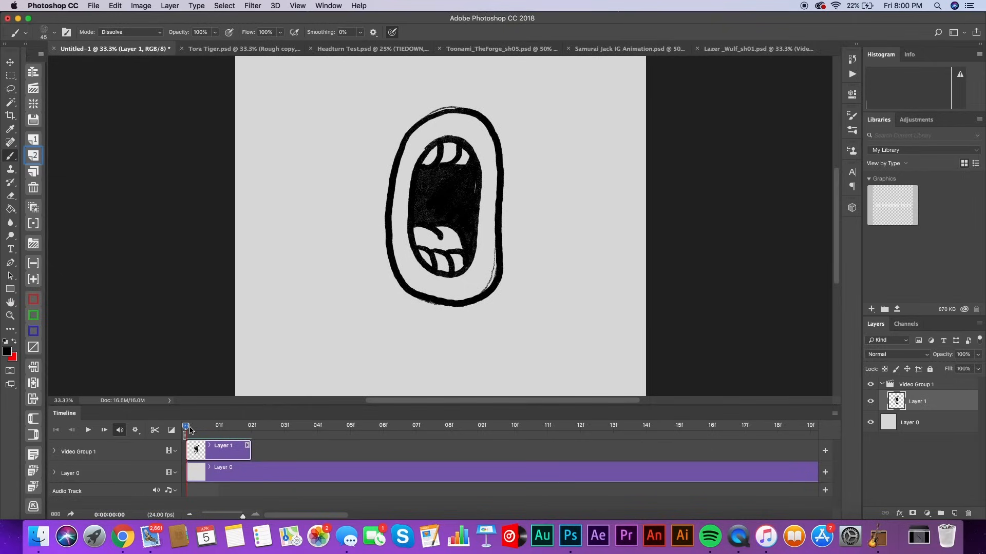
- Add a second two-frame layer starting at frame 02 and place the playhead at its first frame
left_click_drag(194, 429, 250, 437)
left_click(34, 156)
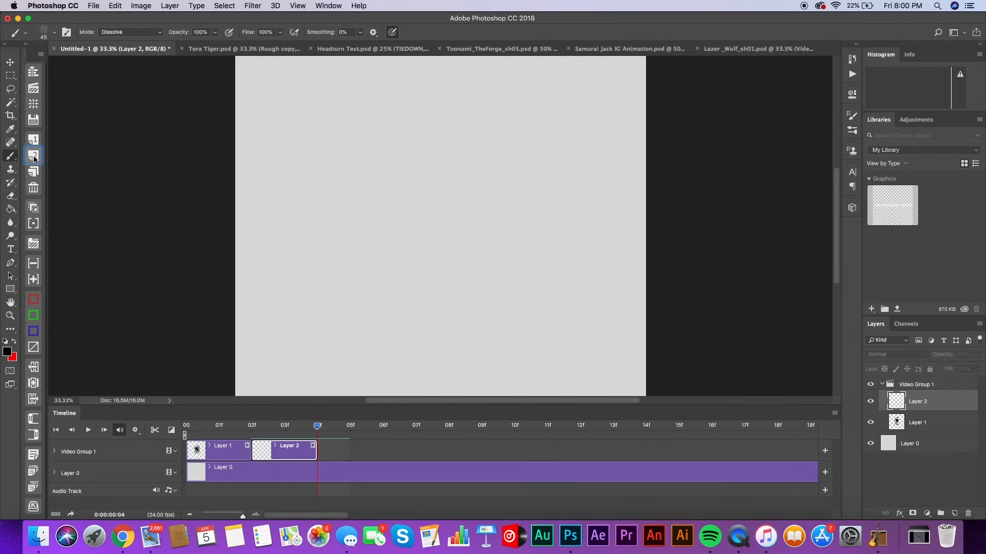
left_click(263, 435)
mouse_move(257, 430)
left_mouse_down()
mouse_move(242, 444)
mouse_move(259, 449)
left_mouse_up()
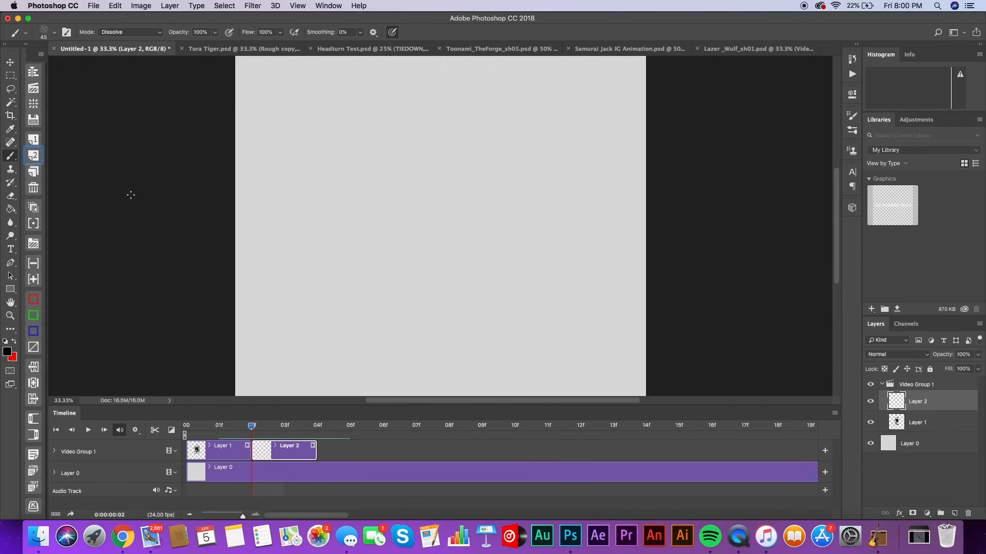
left_click(37, 207)
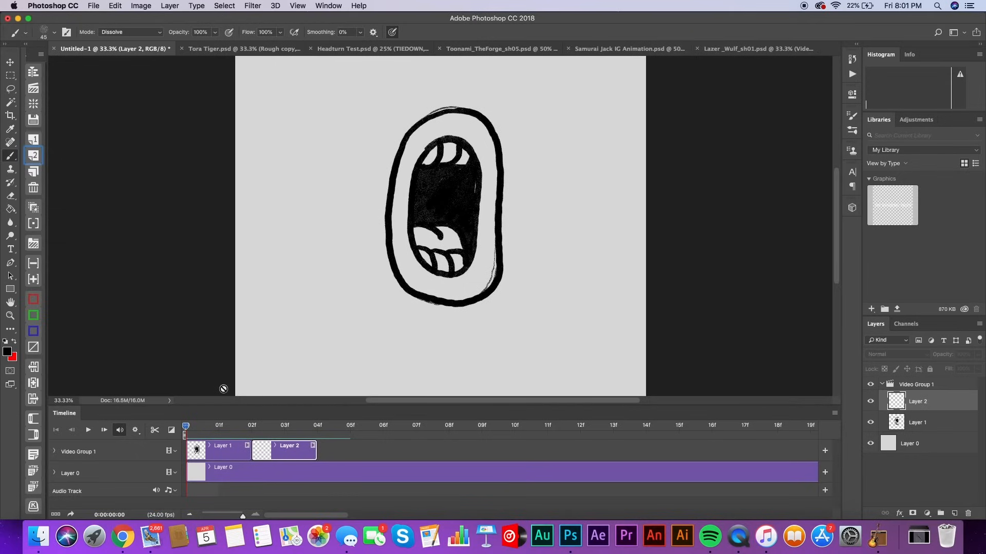
left_click_drag(187, 427, 252, 427)
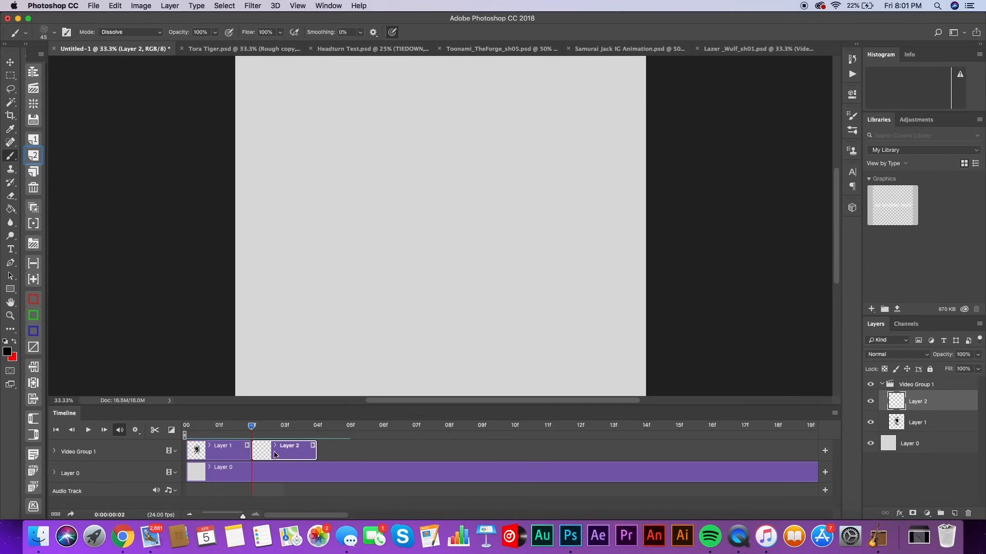
- Turn on onion skins at frame 02 and draw a wide, flattened mouth outline with an inner oval over the ghosted open mouth
left_click(33, 207)
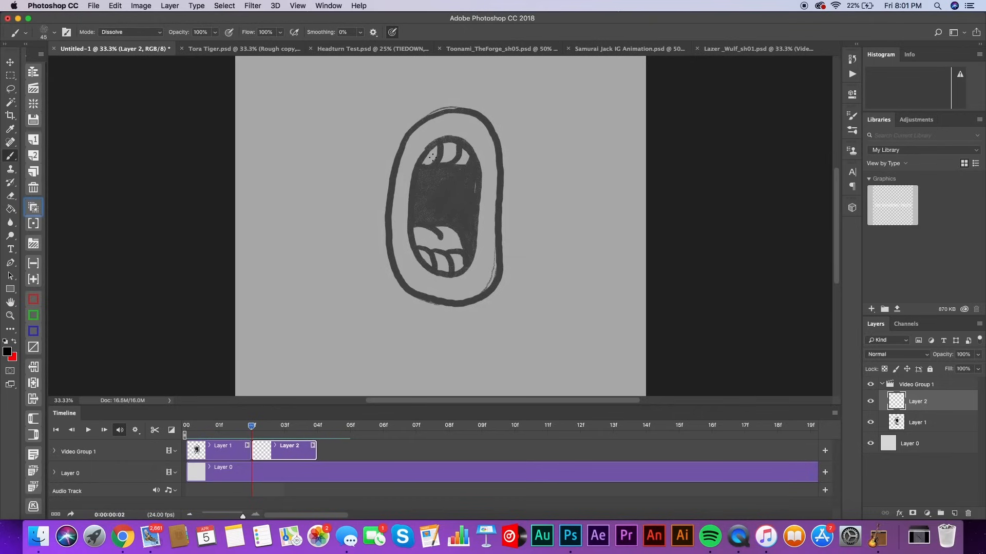
mouse_move(248, 426)
left_mouse_down()
mouse_move(203, 440)
mouse_move(252, 436)
left_mouse_up()
mouse_move(408, 177)
left_mouse_down()
mouse_move(381, 183)
mouse_move(359, 207)
mouse_move(354, 230)
mouse_move(367, 249)
mouse_move(431, 260)
mouse_move(517, 246)
mouse_move(524, 219)
mouse_move(497, 186)
mouse_move(444, 171)
mouse_move(387, 176)
left_mouse_up()
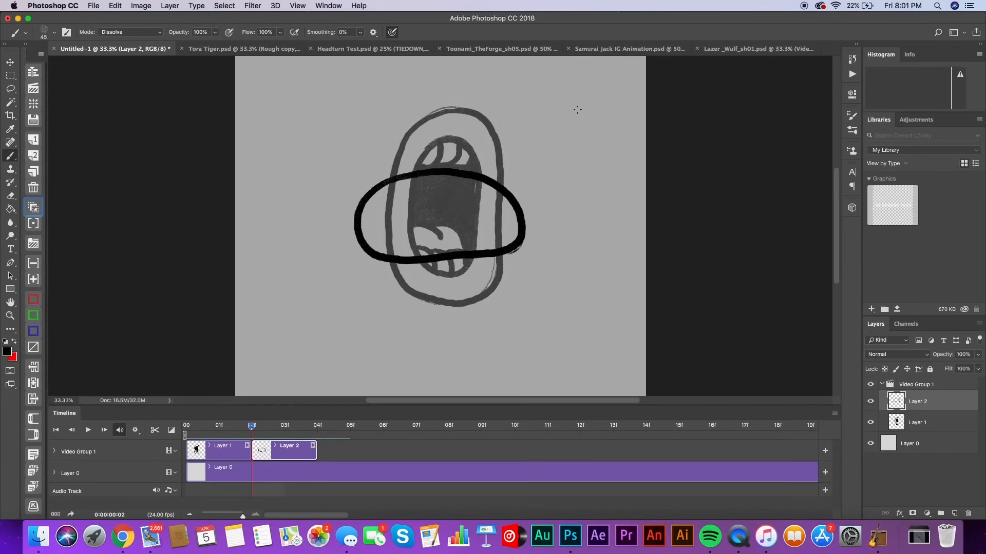
mouse_move(397, 202)
left_mouse_down()
mouse_move(376, 226)
mouse_move(395, 244)
mouse_move(472, 237)
mouse_move(499, 222)
mouse_move(477, 193)
mouse_move(405, 192)
mouse_move(376, 206)
left_mouse_up()
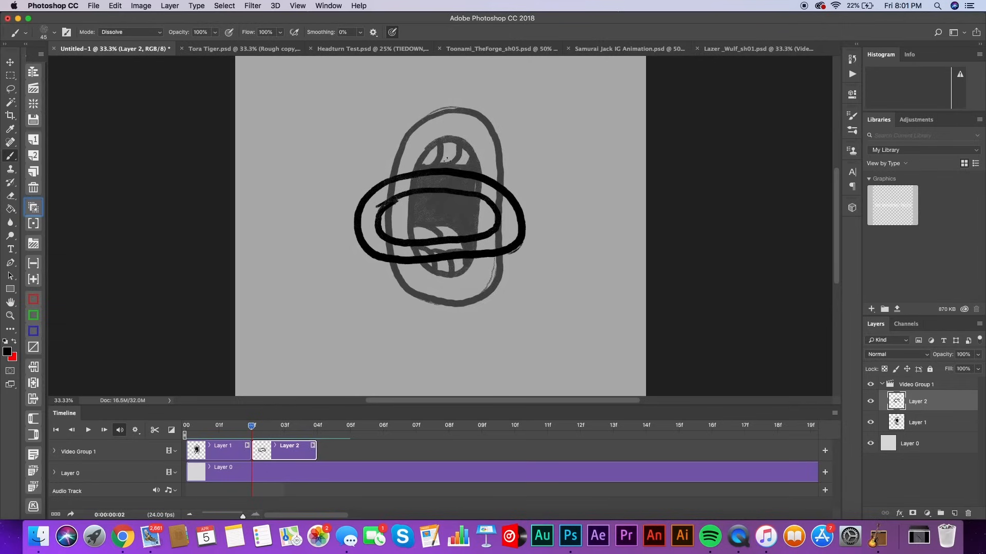
mouse_move(380, 207)
left_mouse_down()
mouse_move(404, 211)
mouse_move(410, 195)
mouse_move(431, 208)
mouse_move(472, 198)
left_mouse_up()
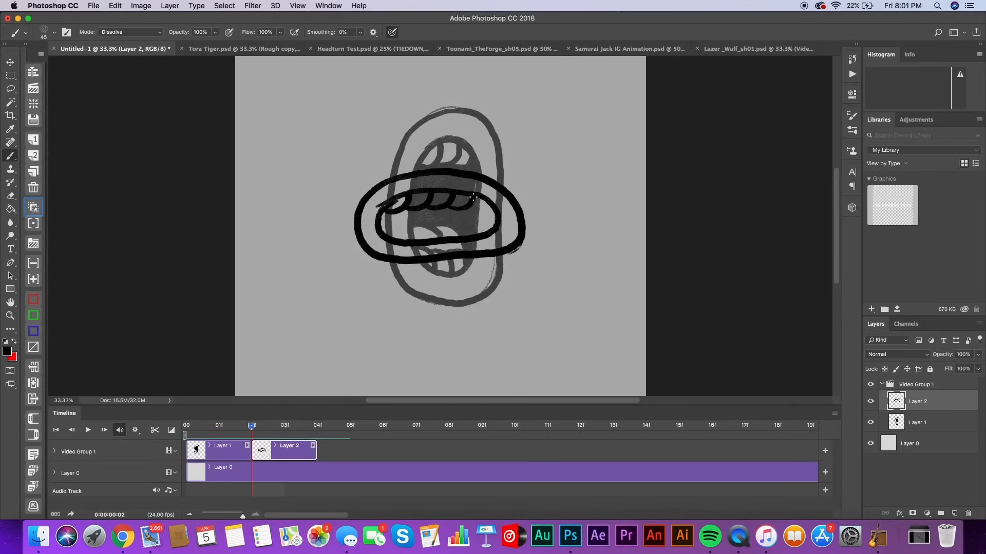
mouse_move(390, 212)
left_mouse_down()
mouse_move(410, 240)
mouse_move(429, 235)
left_mouse_up()
key("super+alt+z")
key("super+alt+z")
key("super+alt+z")
key("super+alt+z")
key("super+alt+z")
key("super+alt+z")
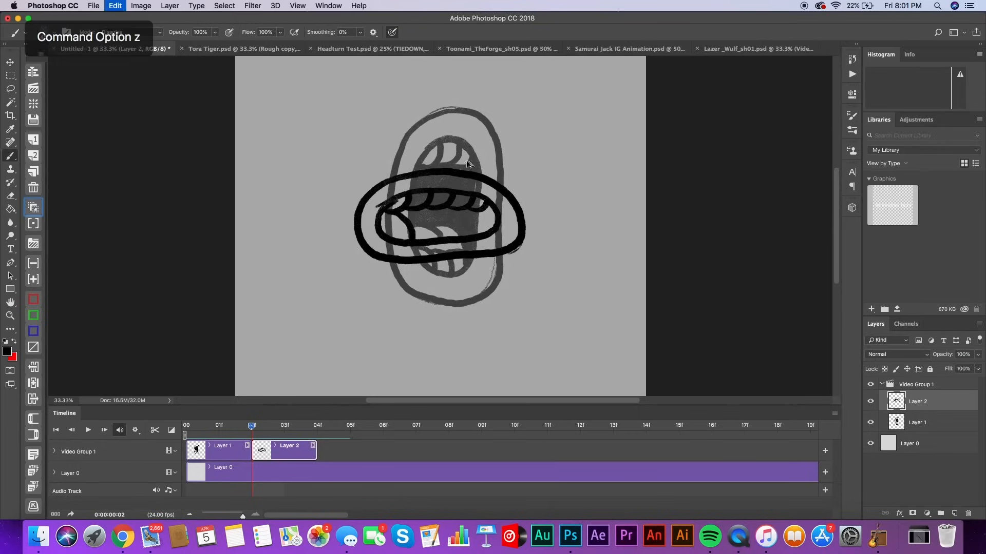
key("super+alt+z")
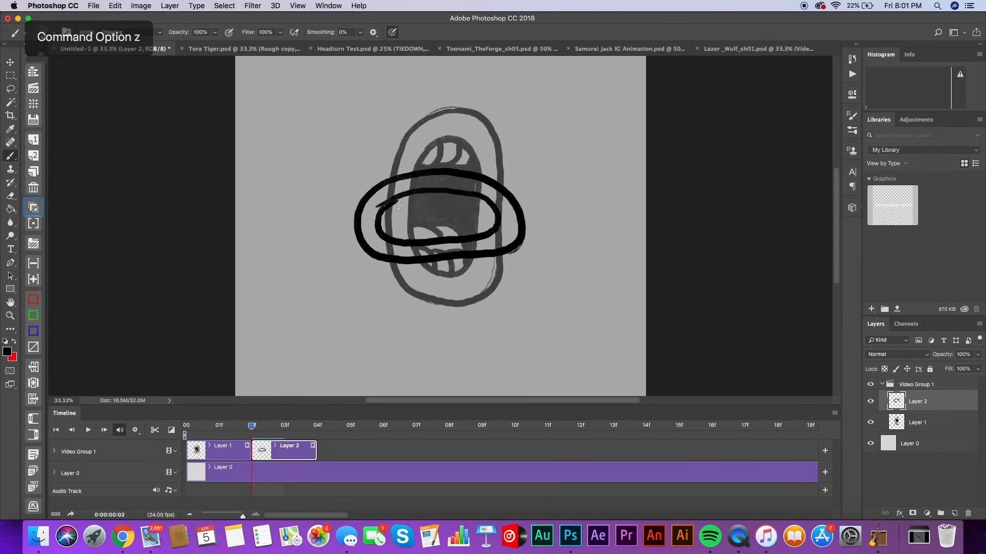
- Draw clenched upper and lower teeth inside the wide mouth, blacken its right corner, and turn the onion skins off
mouse_move(382, 215)
left_mouse_down()
mouse_move(409, 197)
mouse_move(406, 208)
mouse_move(418, 214)
mouse_move(428, 194)
mouse_move(423, 210)
mouse_move(439, 211)
mouse_move(448, 195)
mouse_move(443, 209)
mouse_move(484, 202)
left_mouse_up()
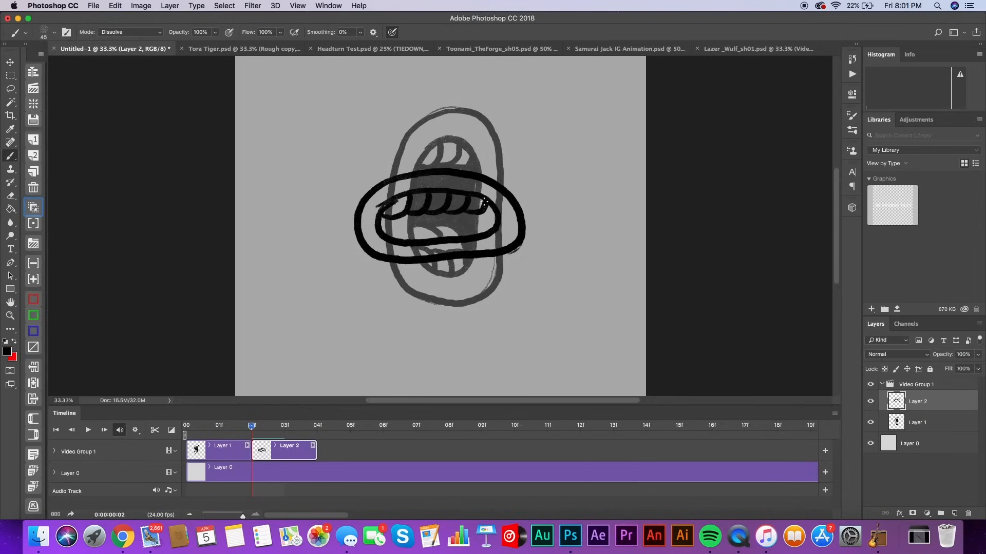
mouse_move(397, 215)
left_mouse_down()
mouse_move(413, 237)
mouse_move(455, 235)
mouse_move(474, 226)
mouse_move(476, 212)
mouse_move(491, 227)
left_mouse_up()
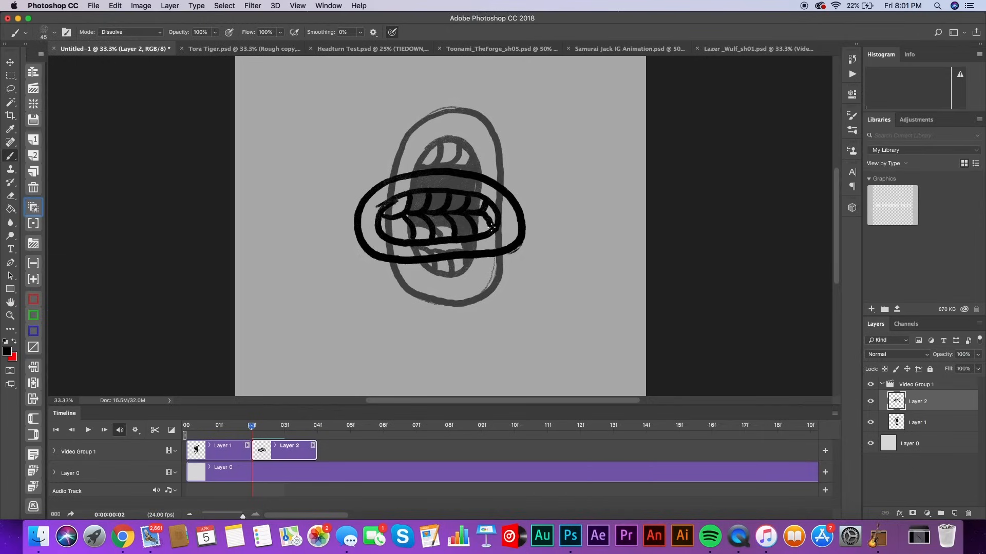
left_click_drag(488, 212, 492, 218)
left_click(34, 208)
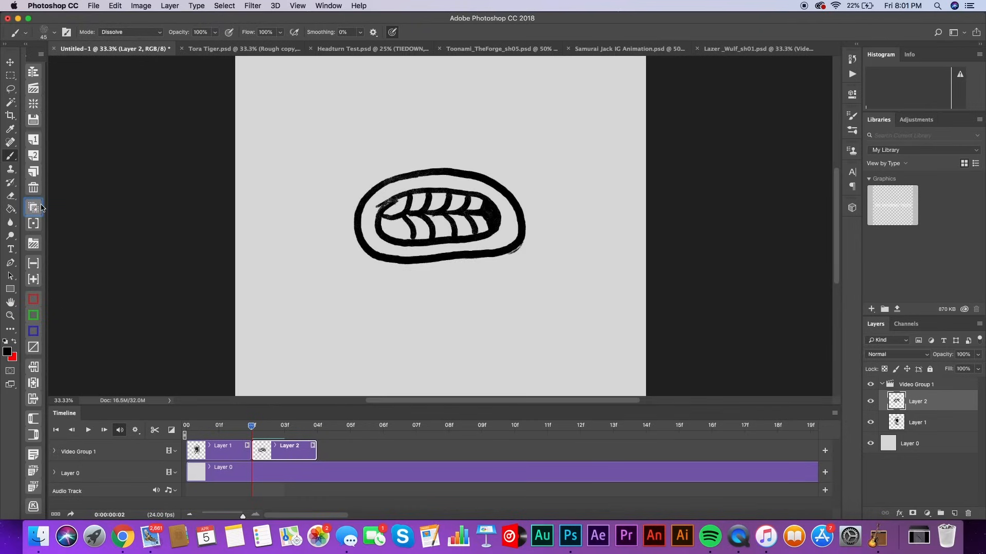
- Shorten the work area to end at 04f, play the two-mouth animation, and stop with the playhead at frame 02
left_click_drag(240, 516, 227, 516)
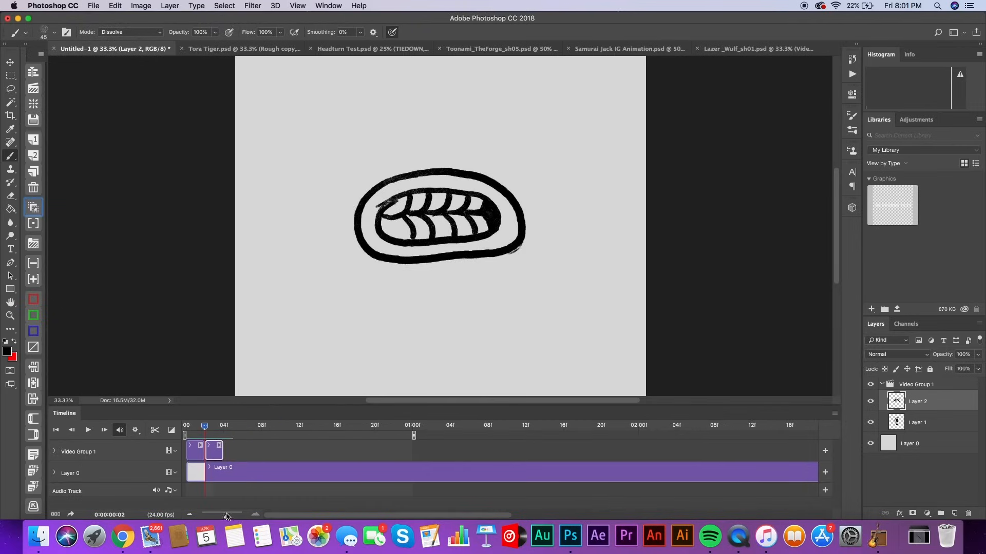
left_click_drag(412, 435, 226, 435)
left_click_drag(226, 516, 236, 516)
left_click(244, 435)
left_click(85, 433)
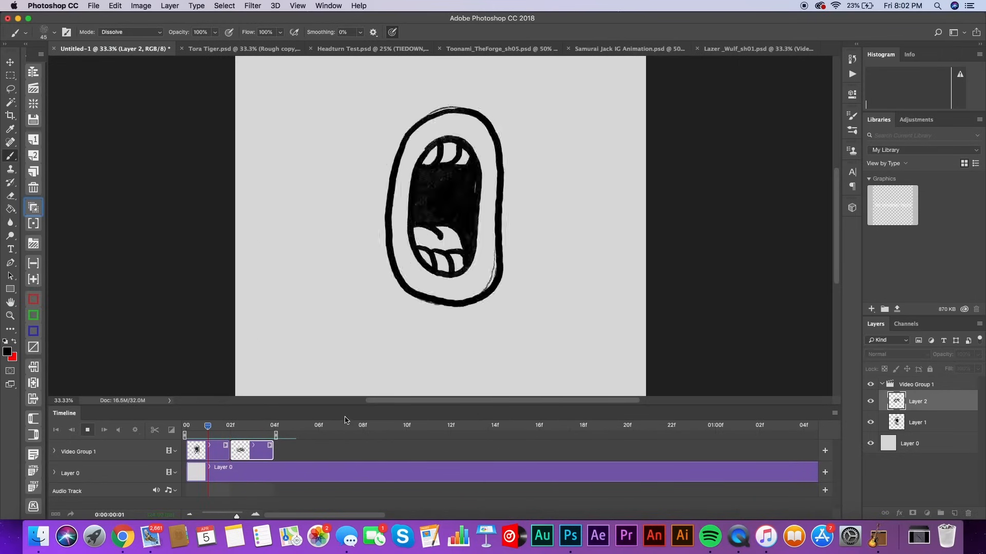
left_click(227, 434)
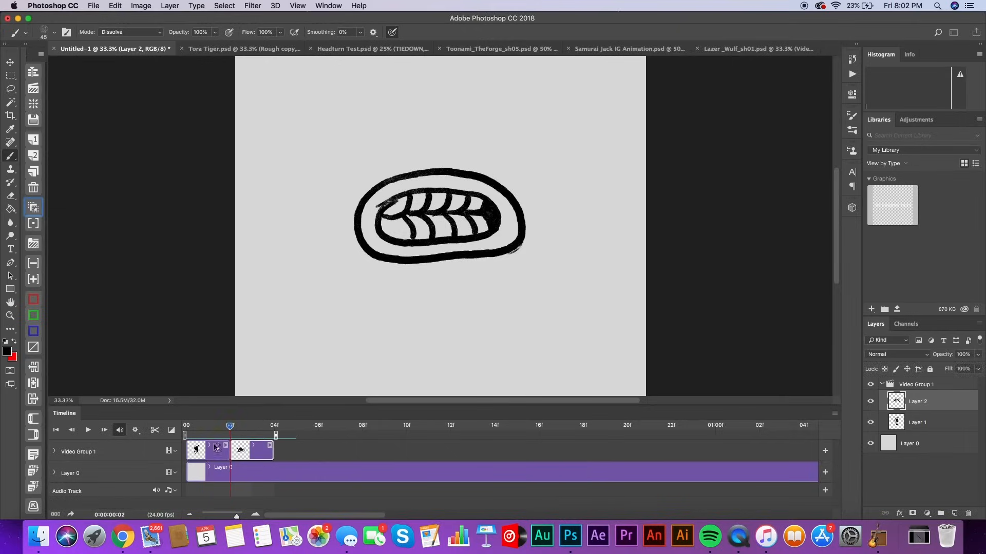
- Insert a blank two-frame layer after the open mouth drawing and extend the work area to 06f, with the playhead at frame 03
key("space")
left_click_drag(275, 435, 320, 436)
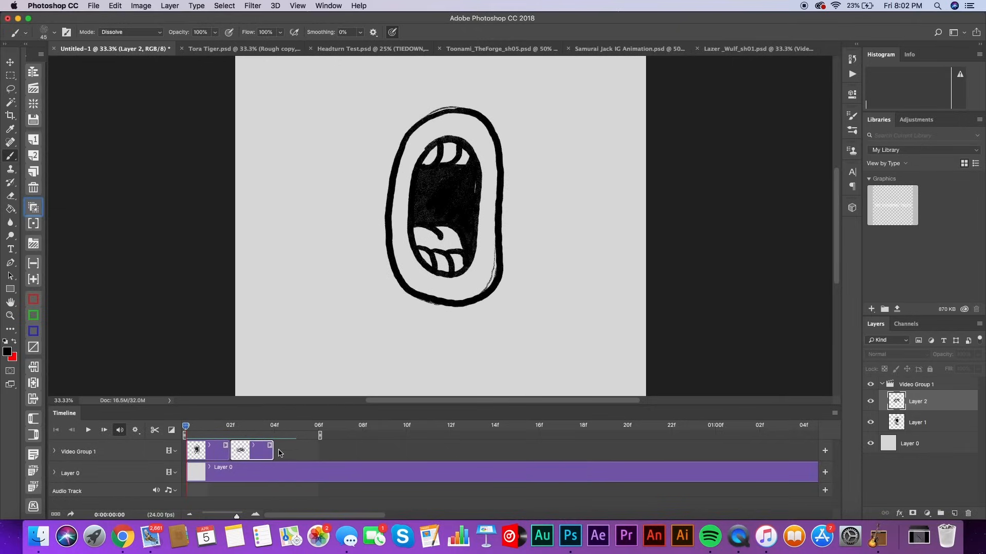
left_click(230, 432)
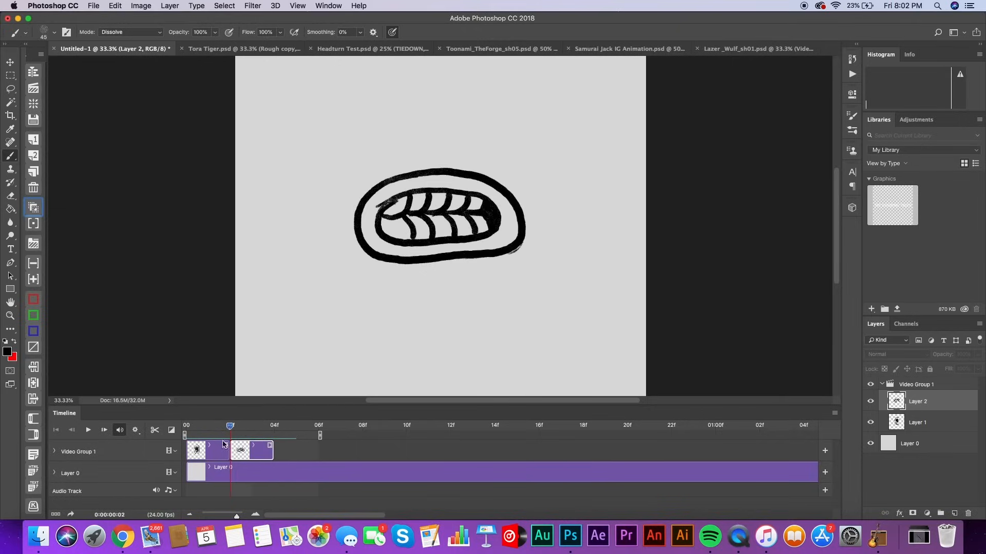
left_click(226, 451)
left_click_drag(322, 436, 276, 436)
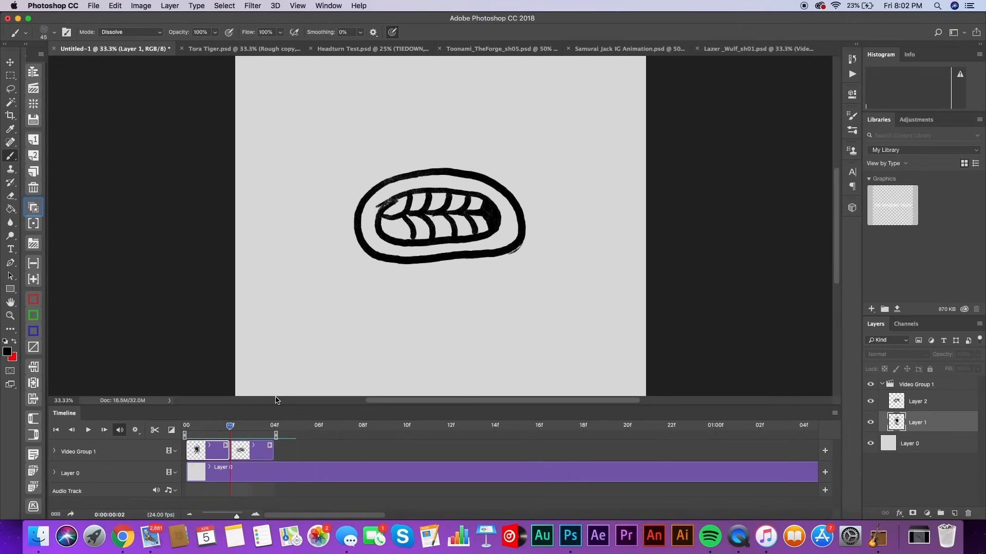
left_click(41, 153)
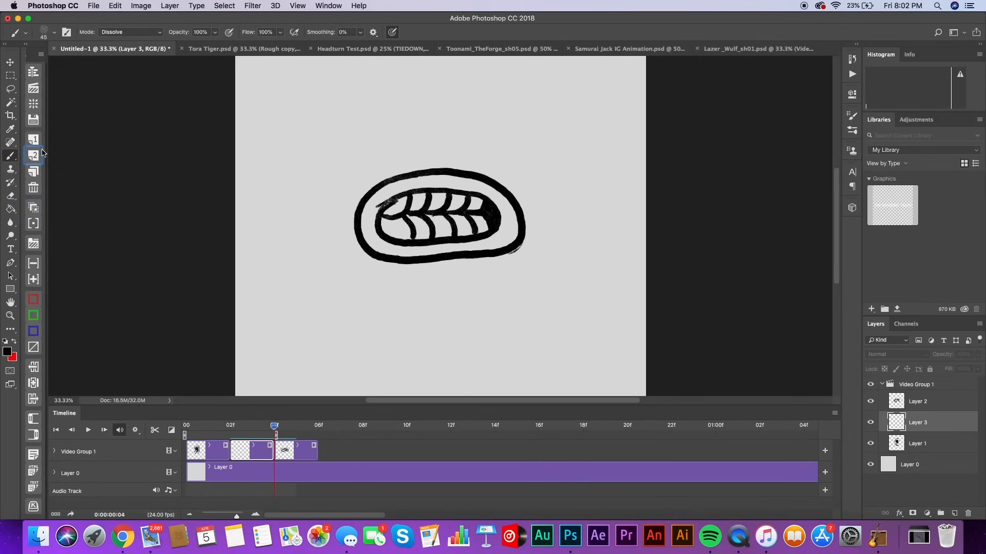
left_click_drag(277, 436, 320, 436)
left_click(255, 428)
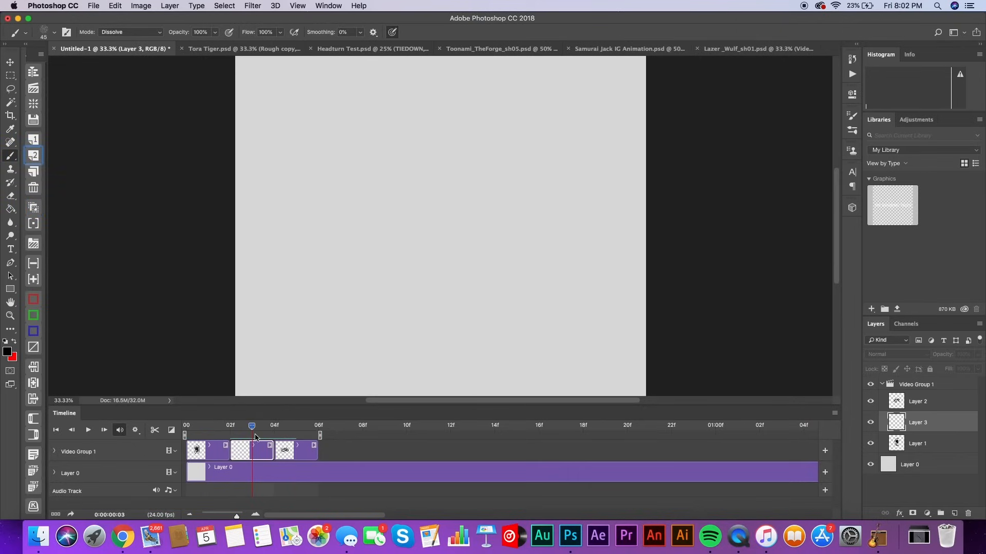
- Turn on onion skins at frame 03 and draw a rounder outer mouth outline between the two ghosted mouths
left_click(36, 206)
key("cmd+equal")
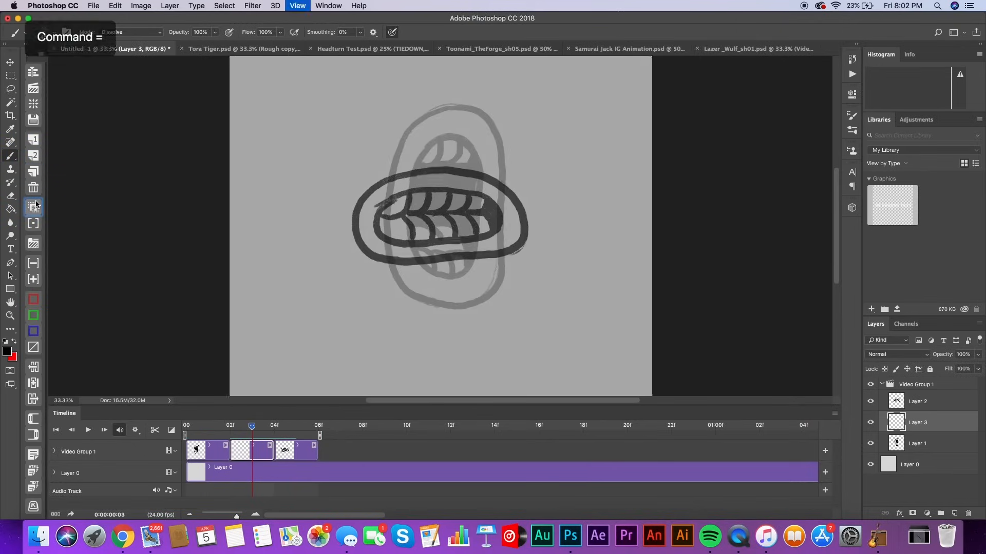
scroll(839, 217, "up", 1)
scroll(840, 218, "up", 1)
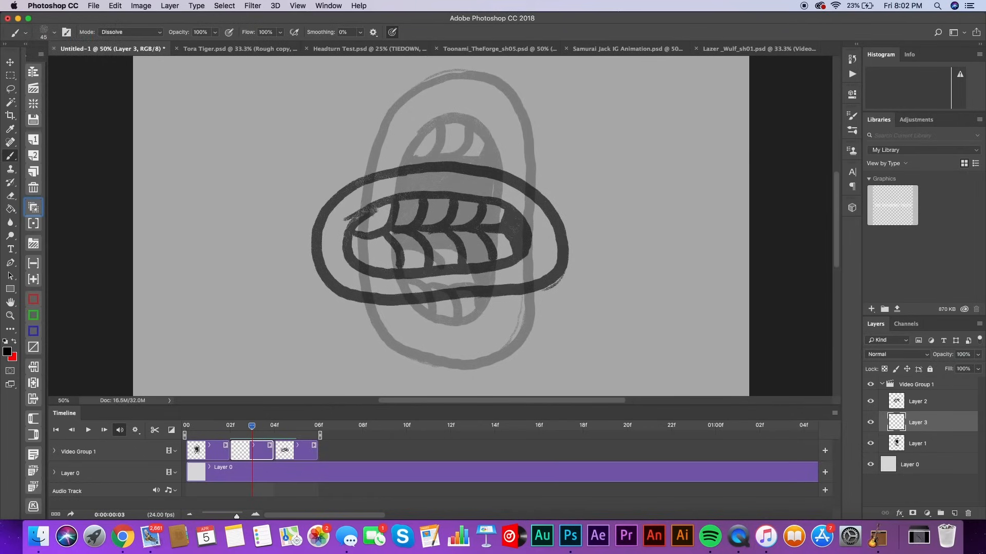
mouse_move(438, 119)
left_mouse_down()
mouse_move(366, 174)
mouse_move(352, 237)
mouse_move(374, 293)
mouse_move(410, 325)
mouse_move(449, 338)
mouse_move(483, 333)
mouse_move(507, 318)
mouse_move(514, 298)
mouse_move(515, 150)
mouse_move(482, 118)
mouse_move(429, 122)
mouse_move(406, 138)
left_mouse_up()
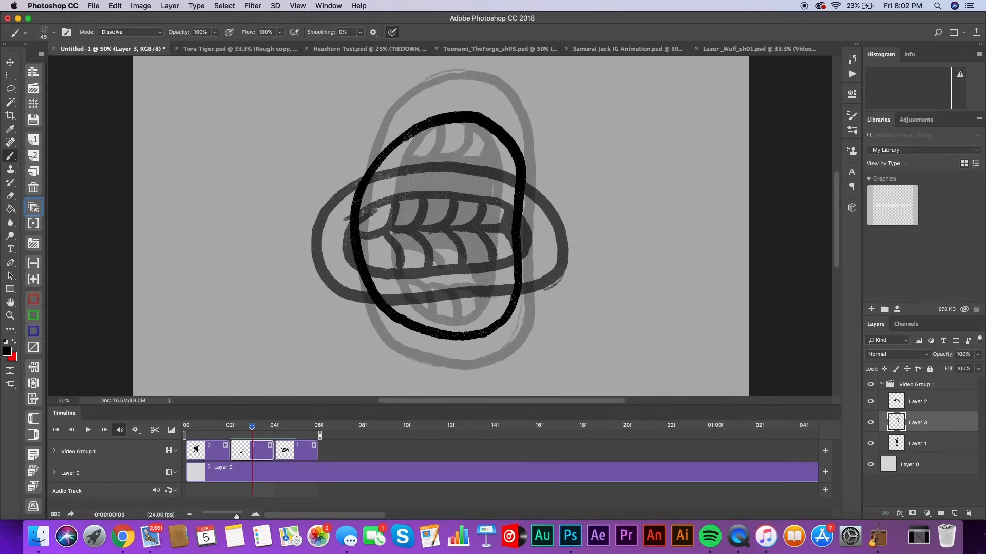
key("super+alt+z")
left_click(265, 431)
key("Left")
mouse_move(448, 110)
left_mouse_down()
mouse_move(408, 122)
mouse_move(356, 177)
mouse_move(347, 210)
mouse_move(354, 273)
mouse_move(381, 314)
mouse_move(448, 341)
mouse_move(509, 332)
mouse_move(534, 303)
left_mouse_up()
mouse_move(441, 109)
left_mouse_down()
mouse_move(470, 109)
mouse_move(516, 141)
mouse_move(539, 190)
mouse_move(540, 250)
left_mouse_up()
left_click_drag(523, 307, 542, 271)
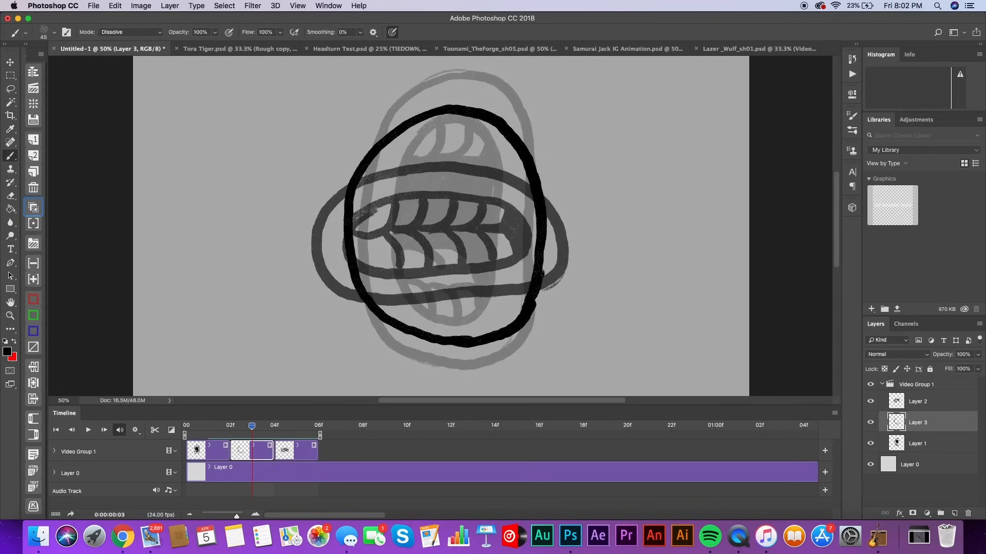
- Draw the in-between mouth's inner oval with curved upper teeth, lower teeth and a tongue
mouse_move(413, 156)
left_mouse_down()
mouse_move(383, 186)
mouse_move(372, 233)
mouse_move(393, 281)
mouse_move(430, 311)
mouse_move(471, 313)
mouse_move(506, 282)
mouse_move(516, 217)
mouse_move(501, 167)
mouse_move(455, 146)
mouse_move(413, 157)
mouse_move(457, 142)
left_mouse_up()
mouse_move(385, 200)
left_mouse_down()
mouse_move(404, 176)
mouse_move(412, 188)
mouse_move(434, 161)
mouse_move(426, 161)
mouse_move(455, 173)
mouse_move(460, 154)
left_mouse_up()
mouse_move(454, 180)
left_mouse_down()
mouse_move(492, 163)
mouse_move(504, 184)
left_mouse_up()
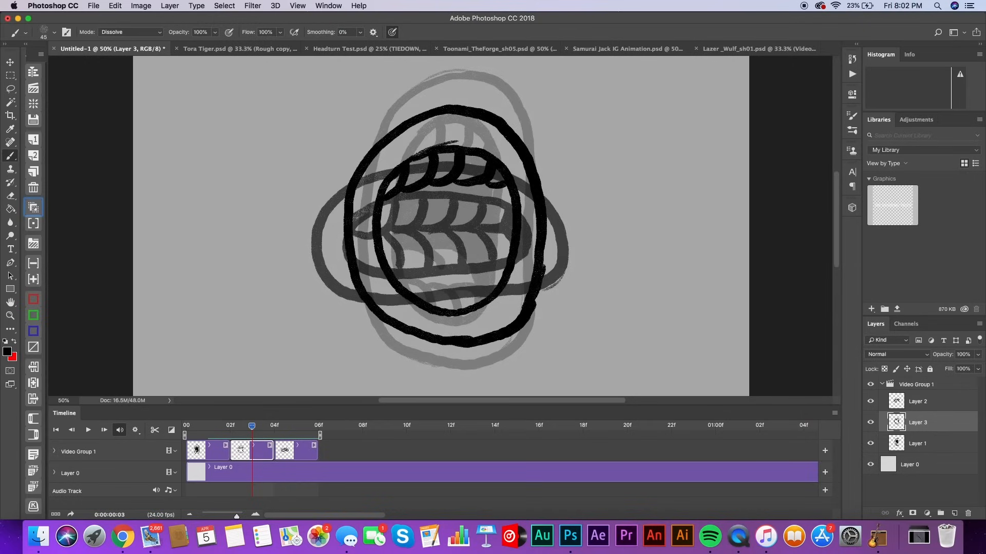
mouse_move(391, 268)
left_mouse_down()
mouse_move(407, 290)
mouse_move(428, 281)
mouse_move(435, 302)
mouse_move(439, 277)
mouse_move(465, 310)
left_mouse_up()
left_click_drag(449, 275, 485, 289)
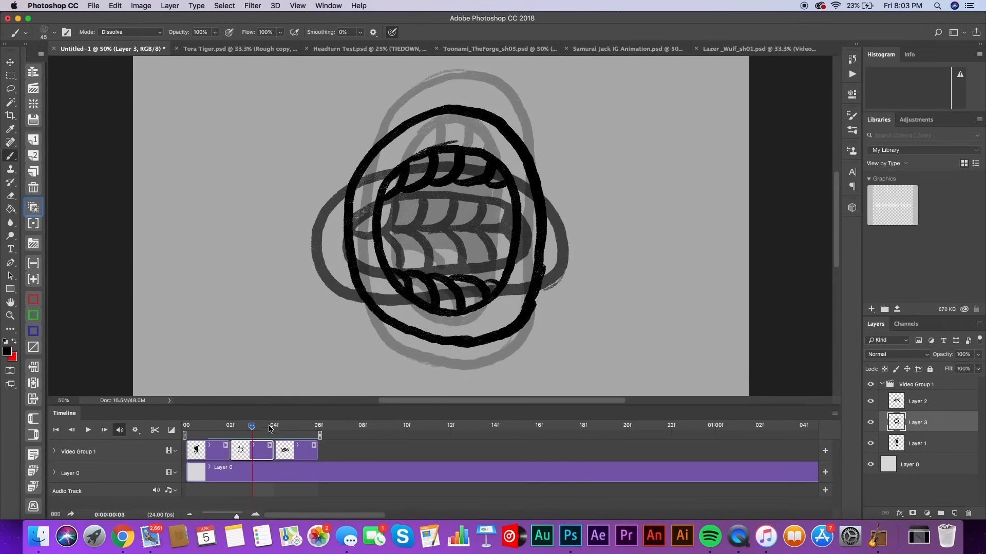
key("space")
left_click_drag(403, 234, 409, 234)
mouse_move(382, 238)
left_mouse_down()
mouse_move(422, 236)
mouse_move(433, 251)
mouse_move(445, 237)
left_mouse_up()
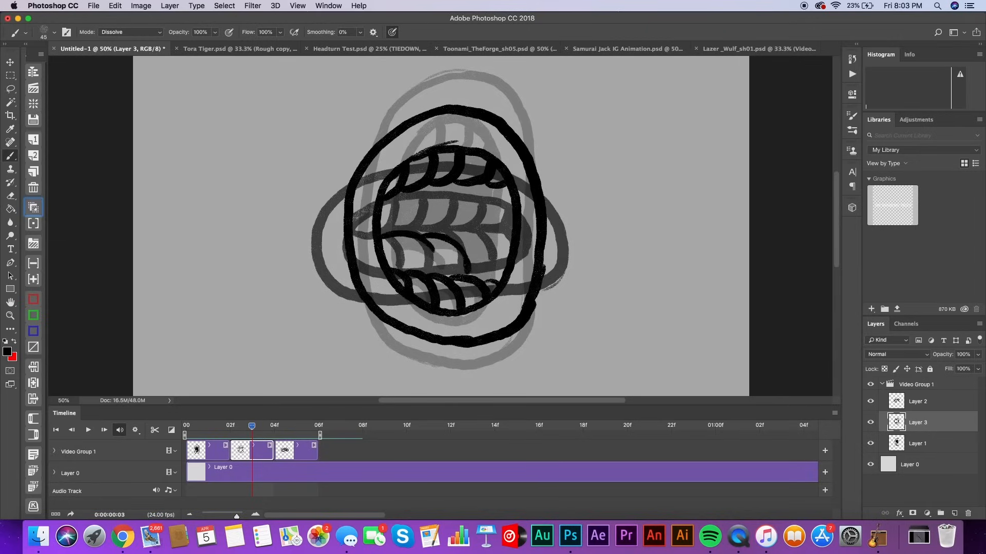
- Turn off the onion skins and fill the in-between mouth's interior black around the teeth and tongue
left_click(35, 208)
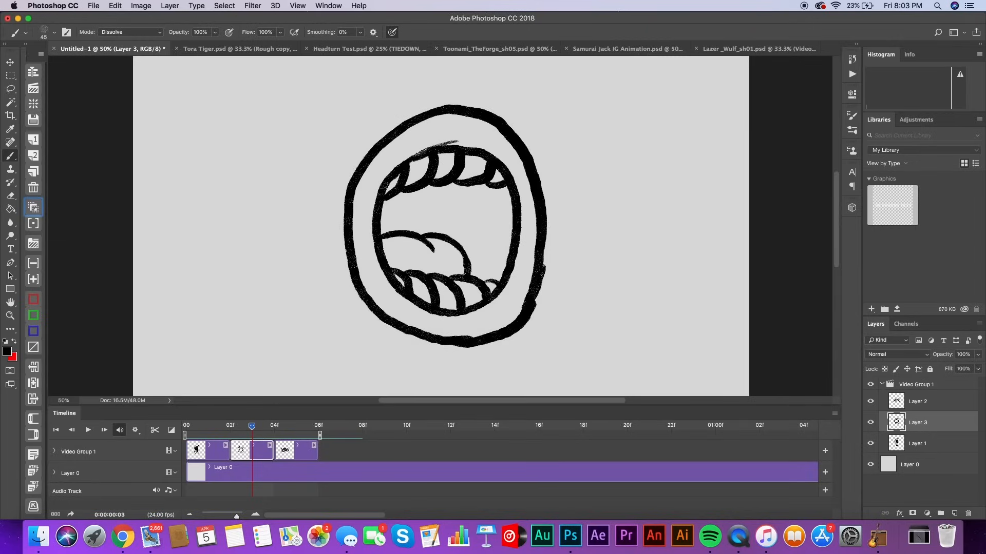
mouse_move(253, 430)
left_mouse_down()
mouse_move(210, 435)
mouse_move(244, 432)
left_mouse_up()
mouse_move(385, 201)
left_mouse_down()
mouse_move(401, 215)
mouse_move(409, 198)
mouse_move(428, 190)
left_mouse_up()
mouse_move(393, 226)
left_mouse_down()
mouse_move(438, 215)
mouse_move(429, 190)
mouse_move(464, 205)
mouse_move(467, 226)
mouse_move(451, 240)
mouse_move(472, 271)
mouse_move(490, 271)
mouse_move(470, 195)
mouse_move(483, 190)
mouse_move(505, 267)
mouse_move(500, 191)
left_mouse_up()
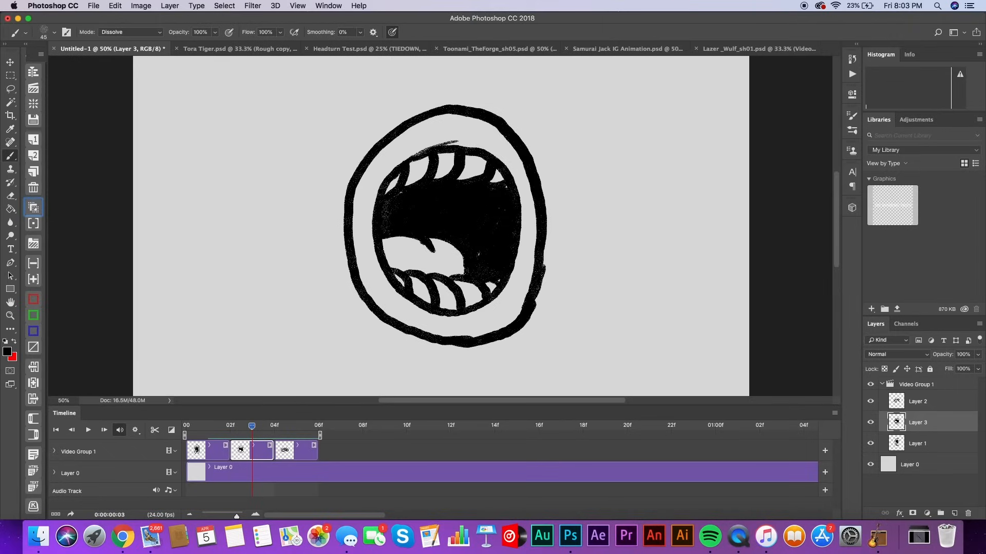
- Play the three-drawing mouth animation from the start to check the in-between
left_click_drag(252, 429, 94, 450)
left_click(88, 430)
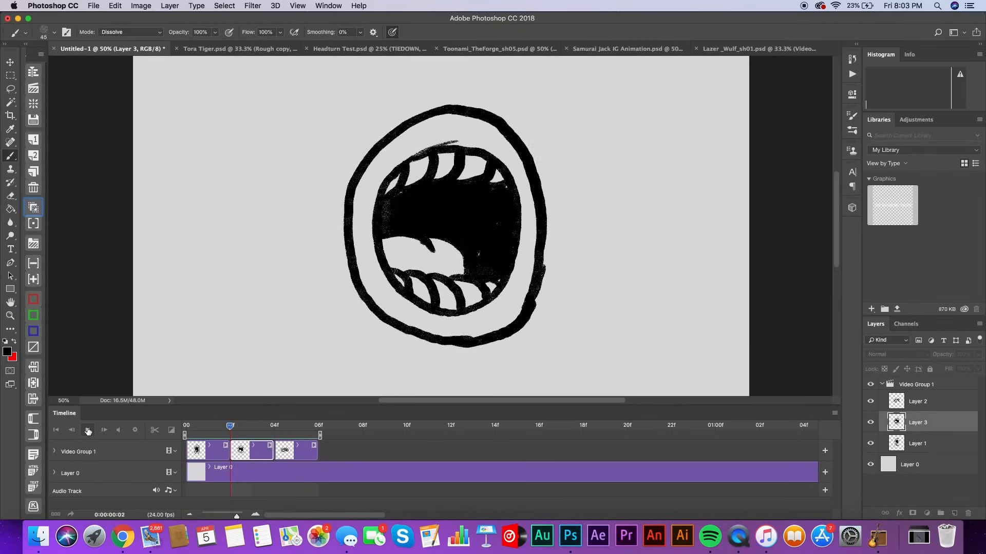
key("super+z")
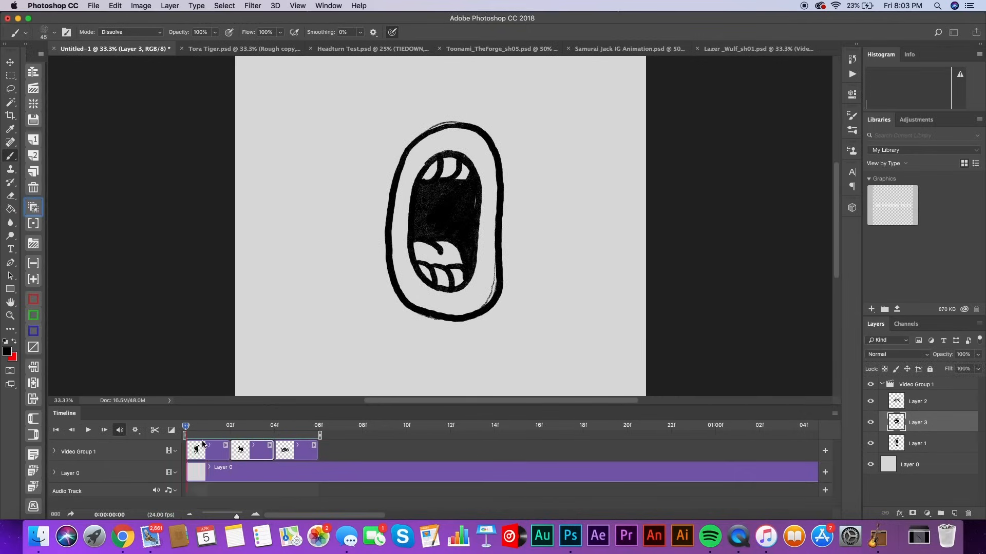
key("space")
- Extend the work area to 08f and duplicate the in-between mouth clip after the closed mouth, at frame 06
left_click_drag(318, 437, 363, 436)
left_click_drag(274, 427, 251, 436)
left_click(263, 451)
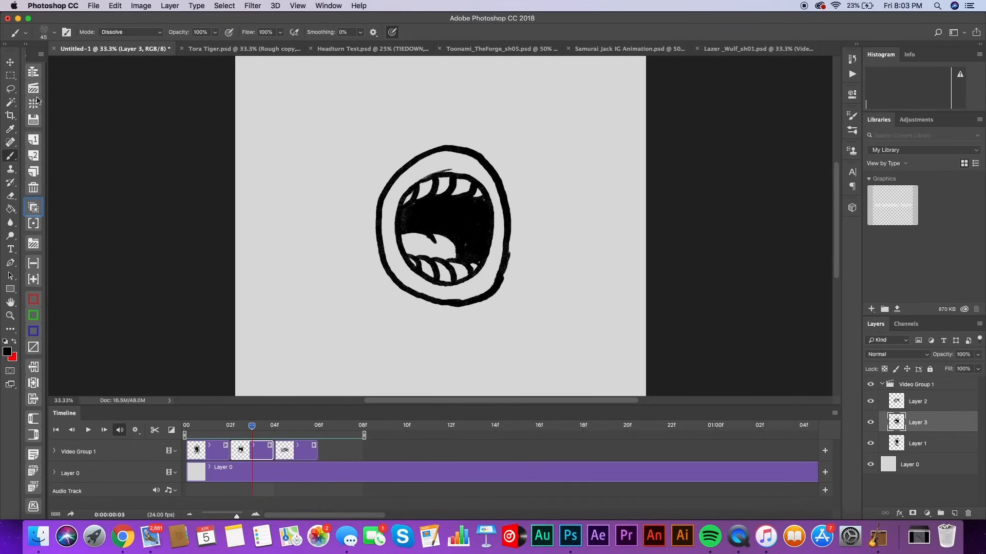
left_click(18, 63)
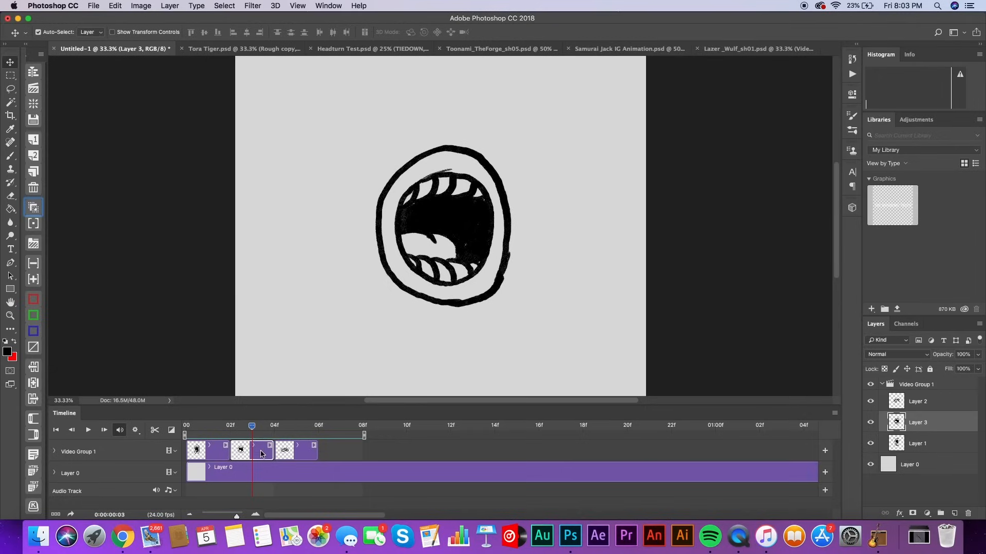
left_click_drag(262, 454, 346, 451)
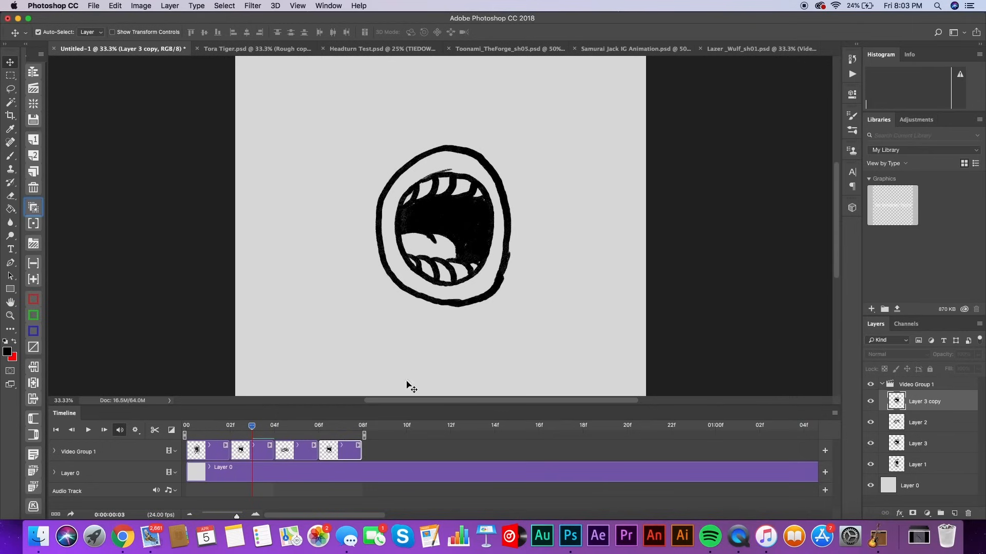
- Play the looping four-clip animation to check the mouth closing and reopening
left_click_drag(256, 429, 149, 479)
left_click(88, 433)
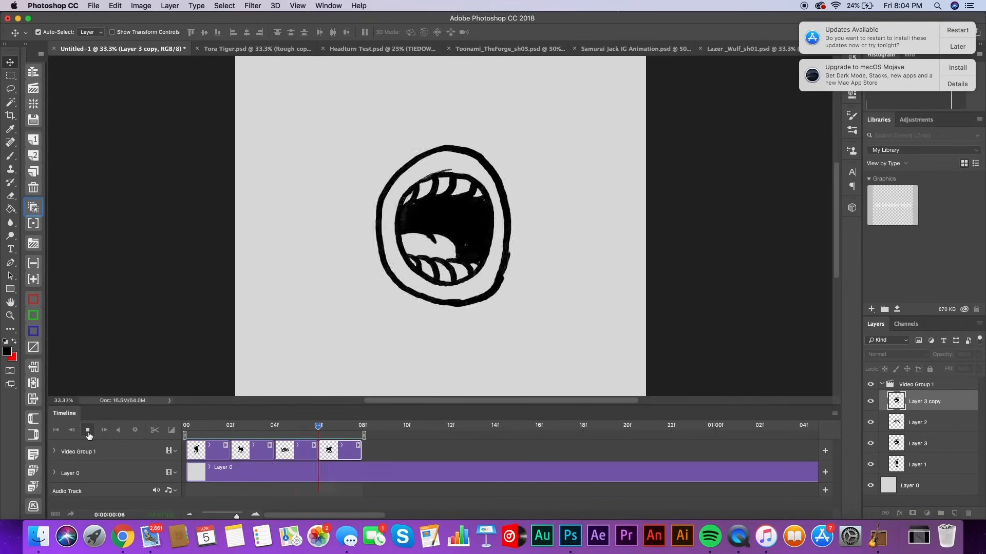
left_click(88, 433)
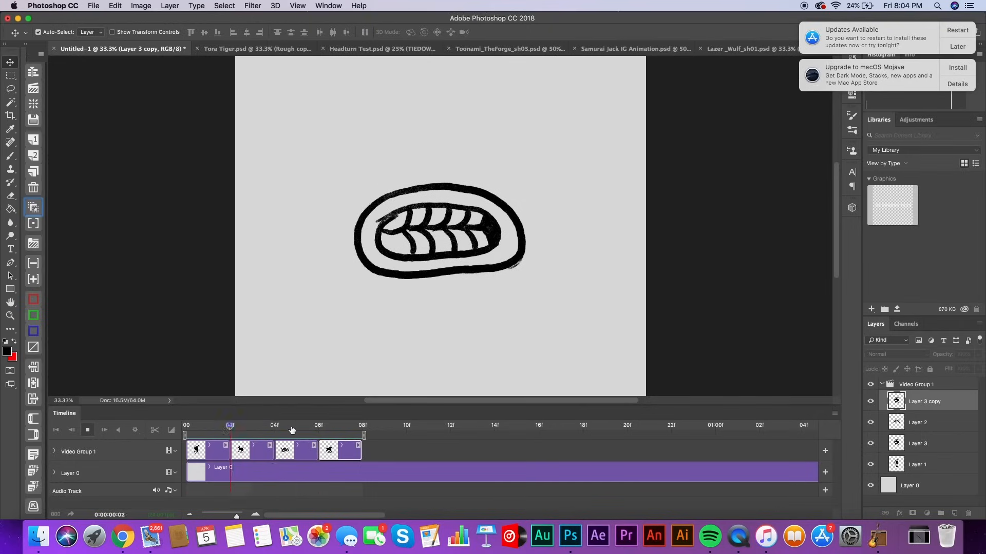
- Insert a blank two-frame layer after the first open mouth clip, starting at frame 02
left_click(223, 444)
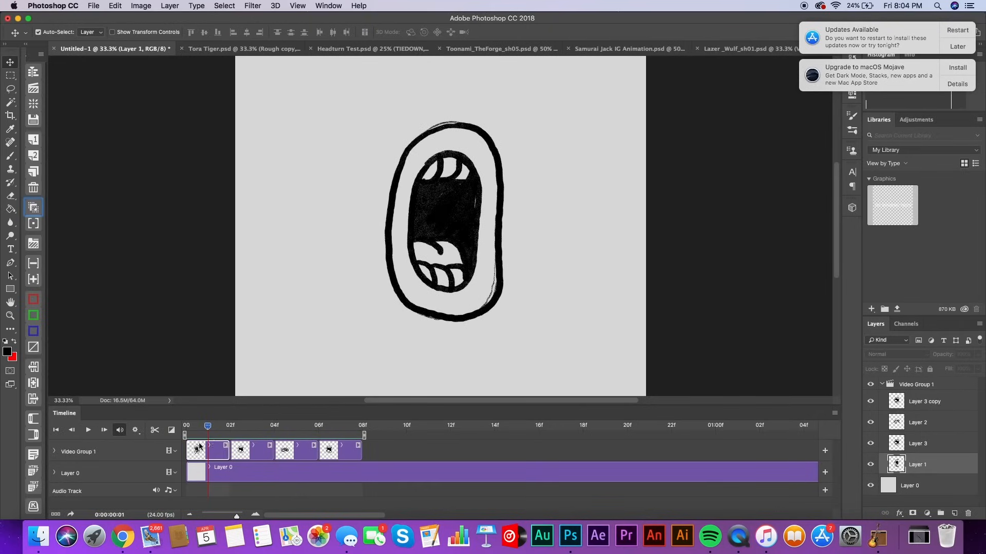
left_click_drag(208, 427, 230, 427)
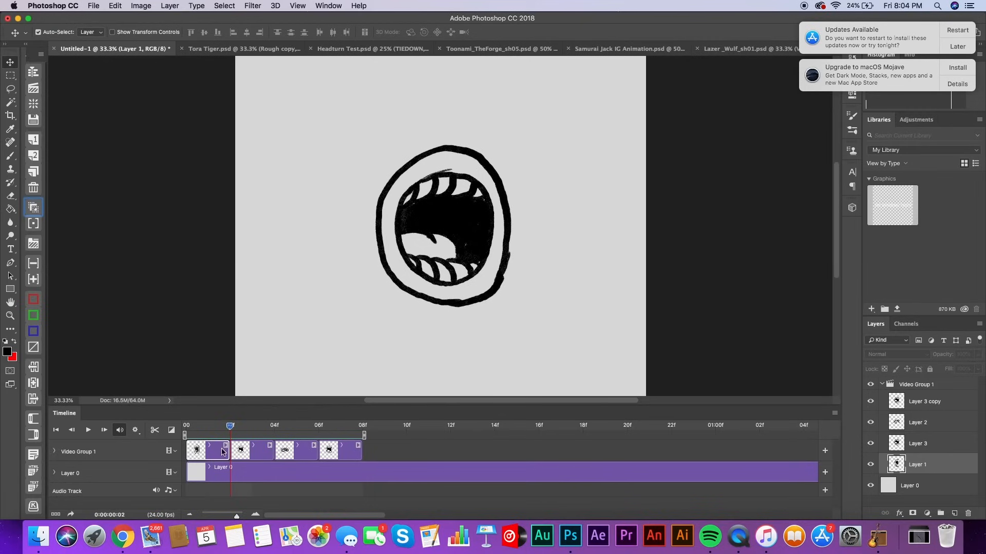
left_click(37, 159)
- Turn on onion skins at frame 02 and brush a taller, slightly narrower outer outline over the ghosted open mouth
left_click(41, 209)
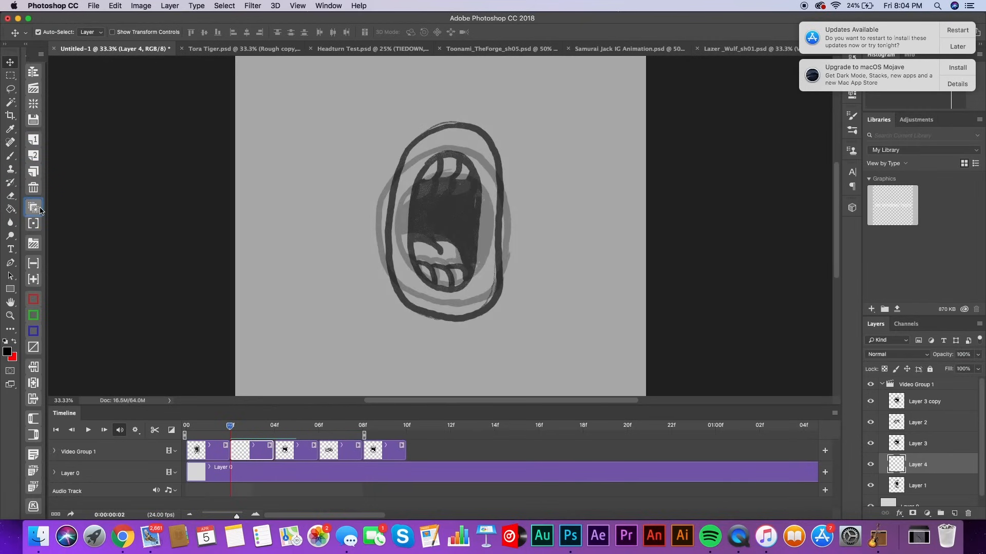
key("super+equal")
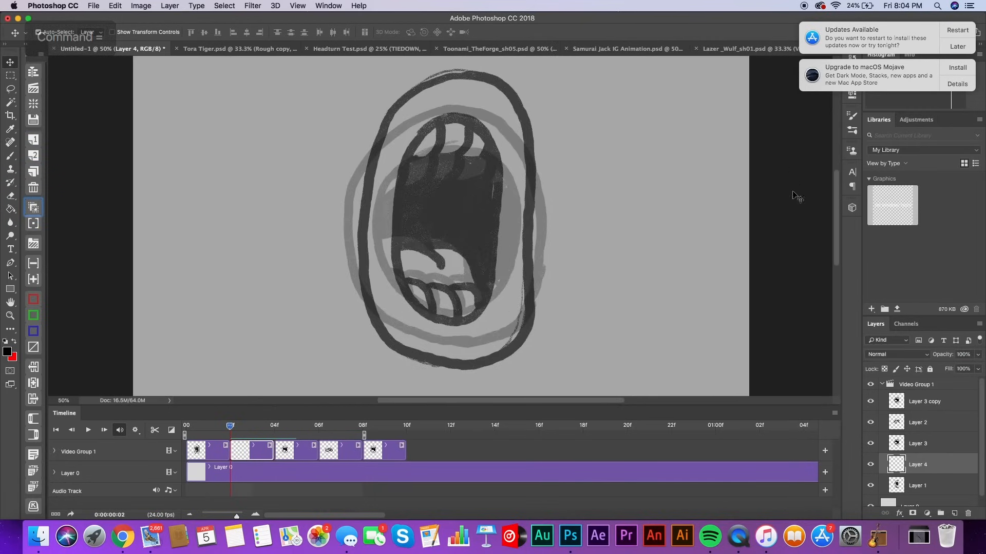
left_click_drag(733, 406, 735, 441)
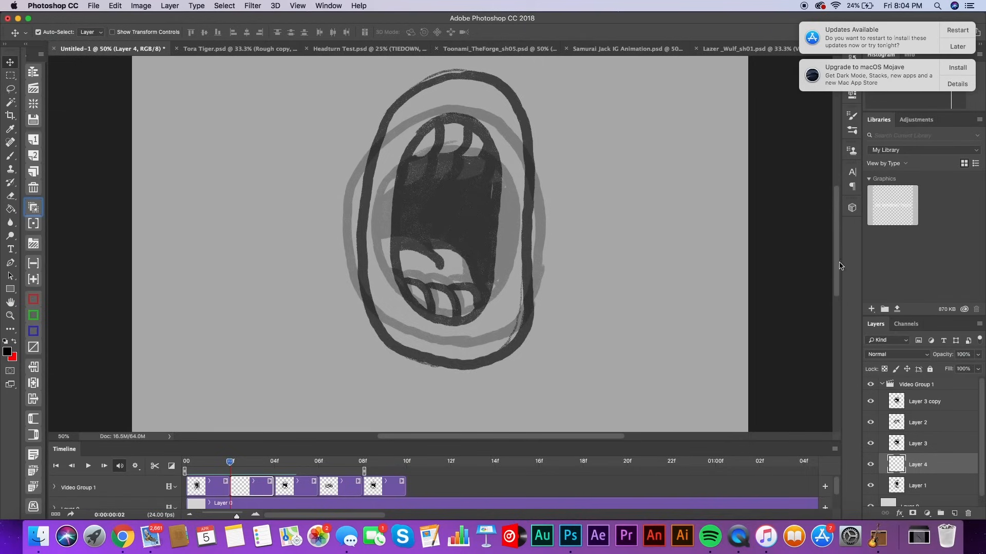
scroll(834, 274, "up", 3)
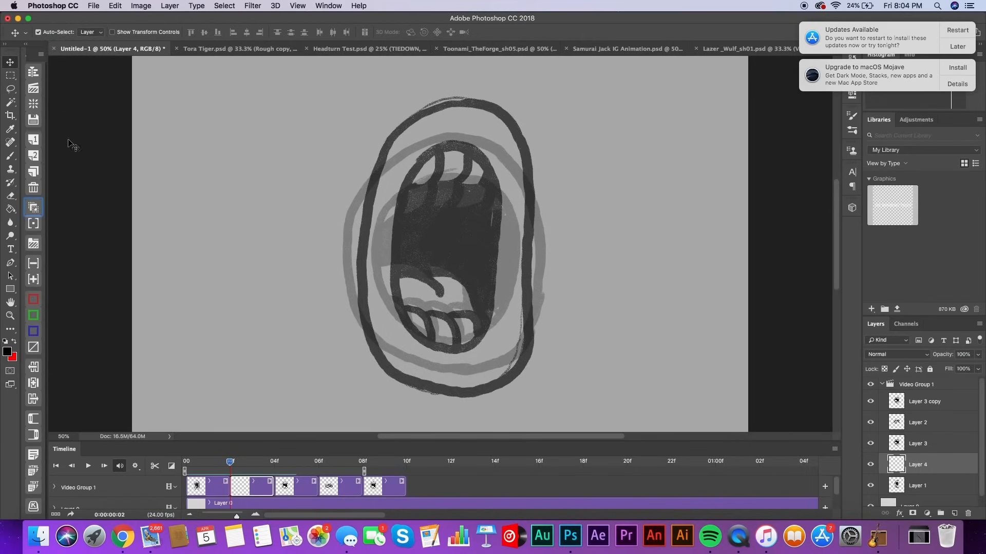
left_click(10, 156)
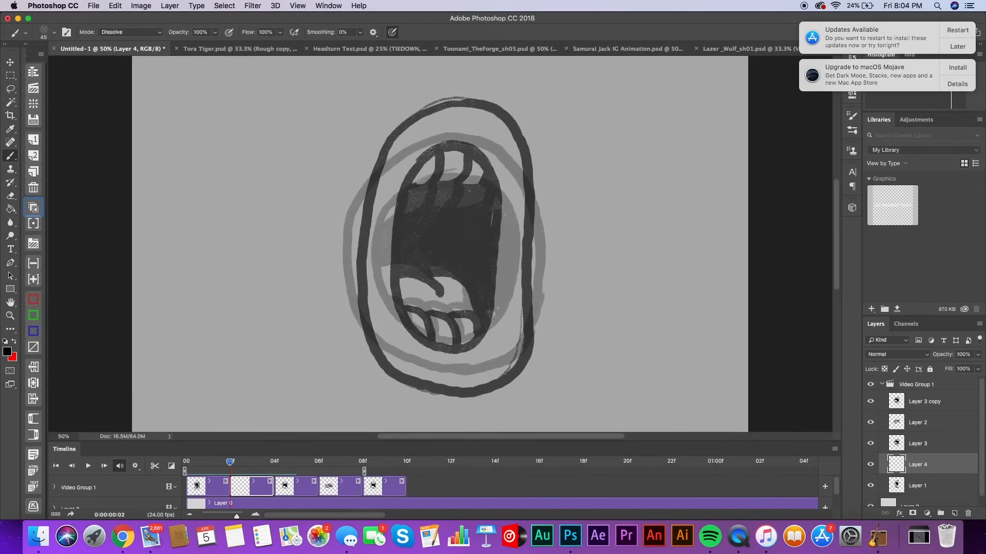
mouse_move(429, 99)
left_mouse_down()
mouse_move(394, 124)
mouse_move(372, 182)
mouse_move(367, 253)
mouse_move(386, 373)
left_mouse_up()
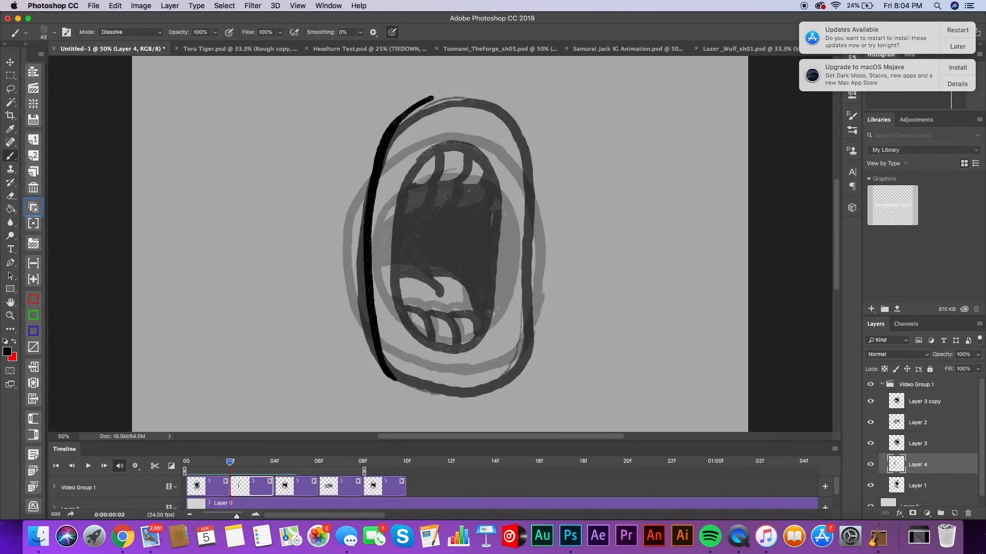
mouse_move(395, 383)
left_mouse_down()
mouse_move(458, 402)
mouse_move(512, 380)
left_mouse_up()
mouse_move(433, 97)
left_mouse_down()
mouse_move(496, 102)
mouse_move(511, 131)
mouse_move(522, 349)
mouse_move(503, 393)
left_mouse_up()
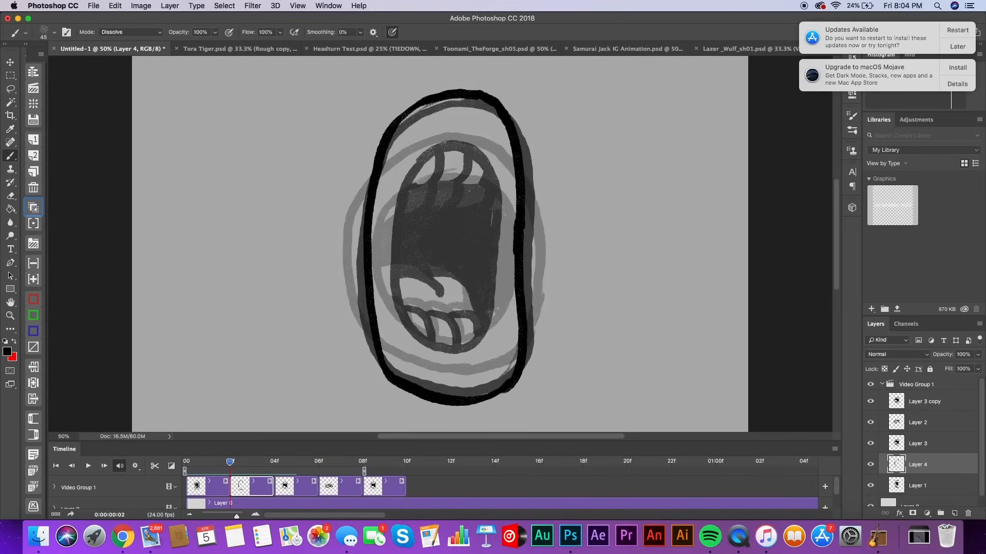
- Draw the tall mouth's narrow inner oval and its upper teeth
mouse_move(436, 135)
left_mouse_down()
mouse_move(411, 164)
mouse_move(396, 212)
left_mouse_up()
key("super+alt+z")
mouse_move(418, 154)
left_mouse_down()
mouse_move(401, 288)
mouse_move(413, 331)
mouse_move(457, 359)
mouse_move(478, 341)
mouse_move(485, 314)
left_mouse_up()
mouse_move(436, 136)
left_mouse_down()
mouse_move(472, 139)
mouse_move(491, 175)
mouse_move(483, 314)
left_mouse_up()
mouse_move(414, 179)
left_mouse_down()
mouse_move(429, 176)
mouse_move(437, 150)
mouse_move(457, 169)
mouse_move(464, 139)
mouse_move(485, 172)
left_mouse_up()
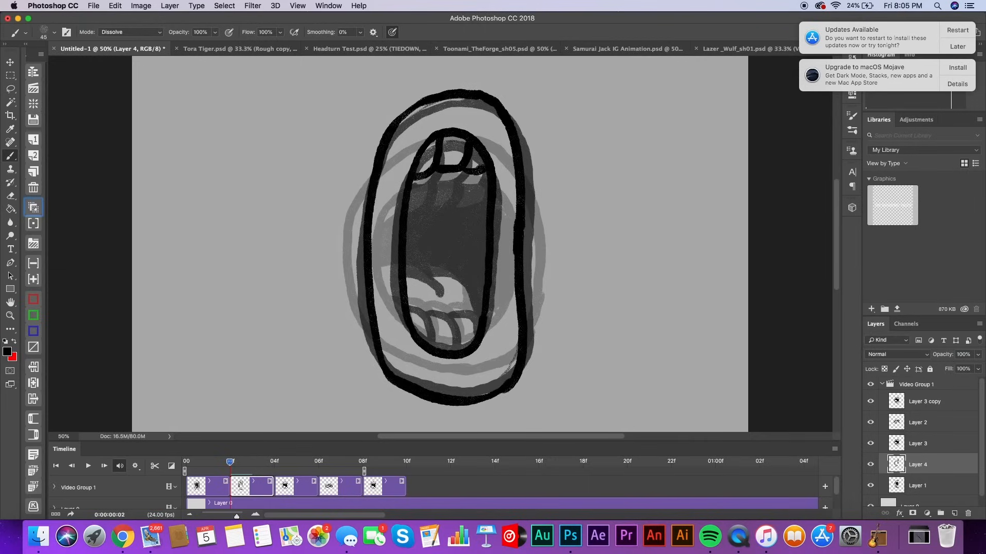
- Draw the lower teeth and a tongue above them inside the tall mouth
mouse_move(413, 320)
left_mouse_down()
mouse_move(433, 342)
mouse_move(450, 325)
mouse_move(458, 347)
mouse_move(475, 328)
left_mouse_up()
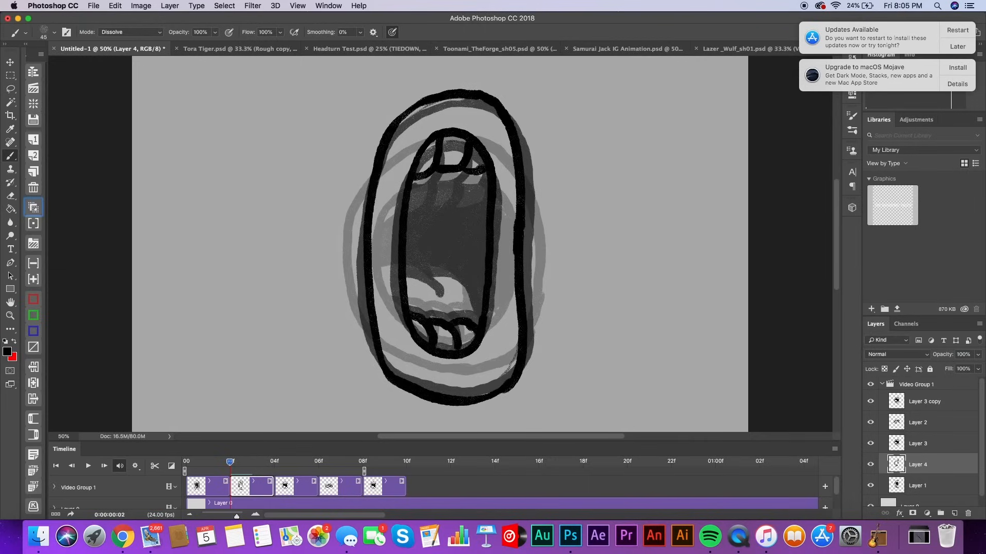
left_click_drag(437, 291, 406, 273)
mouse_move(231, 463)
left_mouse_down()
mouse_move(206, 460)
mouse_move(228, 452)
left_mouse_up()
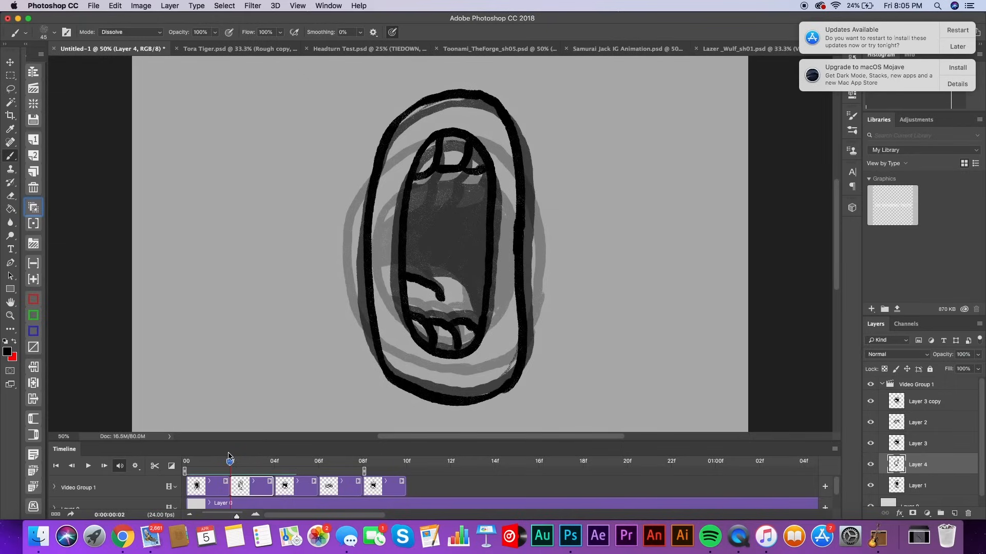
mouse_move(434, 281)
left_mouse_down()
mouse_move(461, 284)
mouse_move(474, 305)
left_mouse_up()
- Turn off the onion skins and fill the tall mouth's interior black between the upper teeth and tongue
left_click(35, 209)
mouse_move(232, 464)
left_mouse_down()
mouse_move(208, 463)
mouse_move(227, 472)
left_mouse_up()
mouse_move(413, 193)
left_mouse_down()
mouse_move(411, 262)
mouse_move(426, 180)
mouse_move(410, 242)
mouse_move(436, 268)
mouse_move(408, 272)
mouse_move(466, 280)
mouse_move(479, 312)
mouse_move(421, 258)
mouse_move(464, 257)
mouse_move(483, 288)
mouse_move(426, 195)
mouse_move(450, 178)
mouse_move(448, 219)
mouse_move(457, 216)
mouse_move(480, 254)
mouse_move(481, 229)
mouse_move(464, 211)
left_mouse_up()
mouse_move(462, 177)
left_mouse_down()
mouse_move(480, 190)
mouse_move(478, 211)
mouse_move(483, 203)
left_mouse_up()
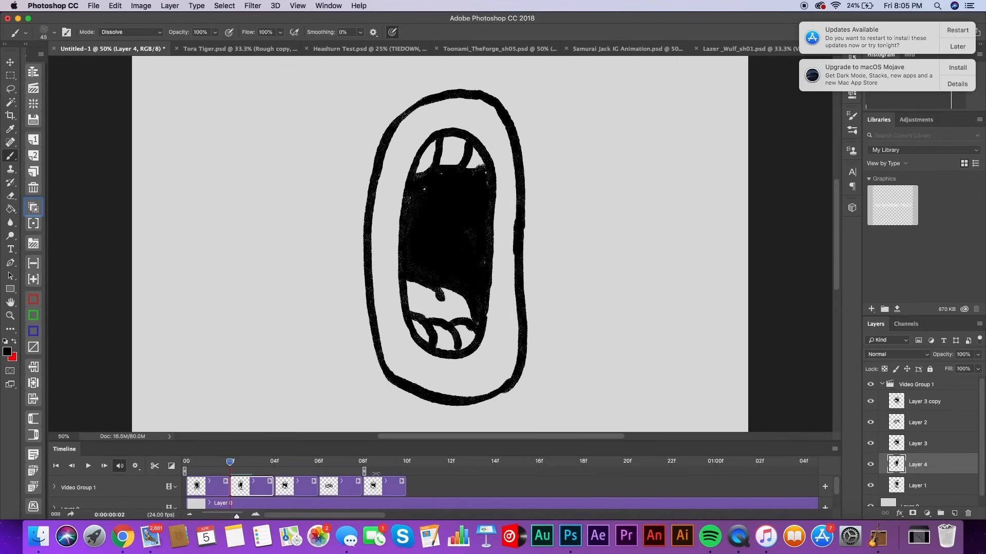
- Add a two-frame exposure at frame 08 after the closed mouth and, with onion skins on, brush a flatter, wider outer outline
mouse_move(237, 466)
left_mouse_down()
mouse_move(339, 483)
mouse_move(357, 468)
left_mouse_up()
left_click(351, 482)
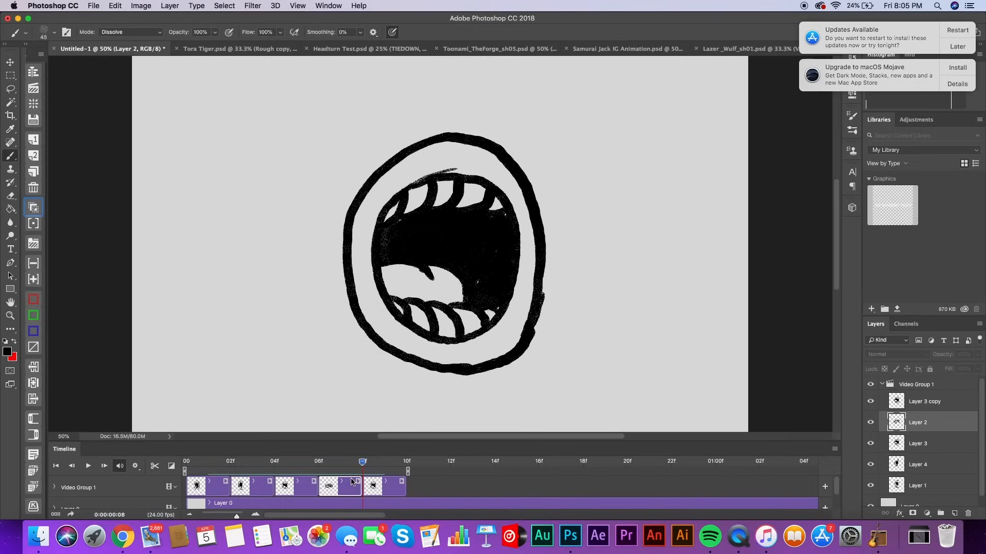
left_click(32, 156)
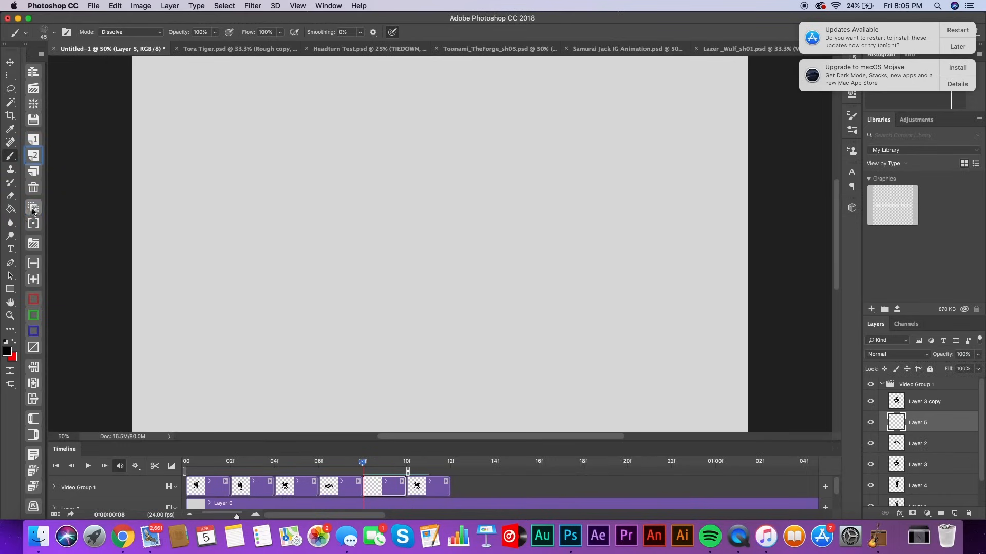
left_click(33, 207)
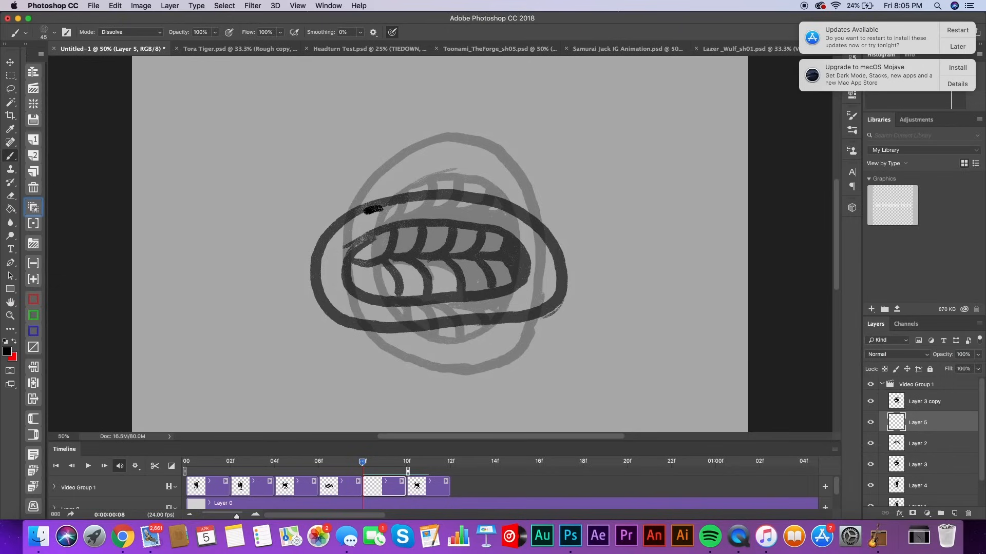
mouse_move(357, 214)
left_mouse_down()
mouse_move(314, 244)
mouse_move(303, 283)
mouse_move(350, 310)
mouse_move(432, 314)
left_mouse_up()
mouse_move(363, 212)
left_mouse_down()
mouse_move(490, 205)
mouse_move(559, 225)
left_mouse_up()
mouse_move(433, 314)
left_mouse_down()
mouse_move(563, 298)
mouse_move(577, 274)
mouse_move(569, 246)
mouse_move(544, 223)
left_mouse_up()
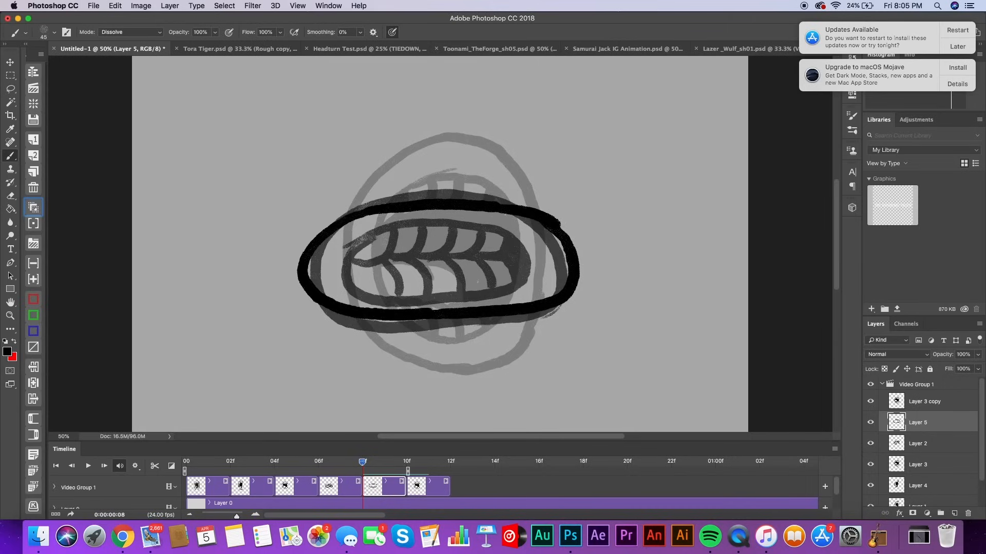
- Brush the flat inner oval inside the wide mouth's outer outline
mouse_move(360, 236)
left_mouse_down()
mouse_move(387, 228)
mouse_move(342, 248)
mouse_move(334, 272)
mouse_move(378, 291)
left_mouse_up()
left_click_drag(388, 291, 410, 295)
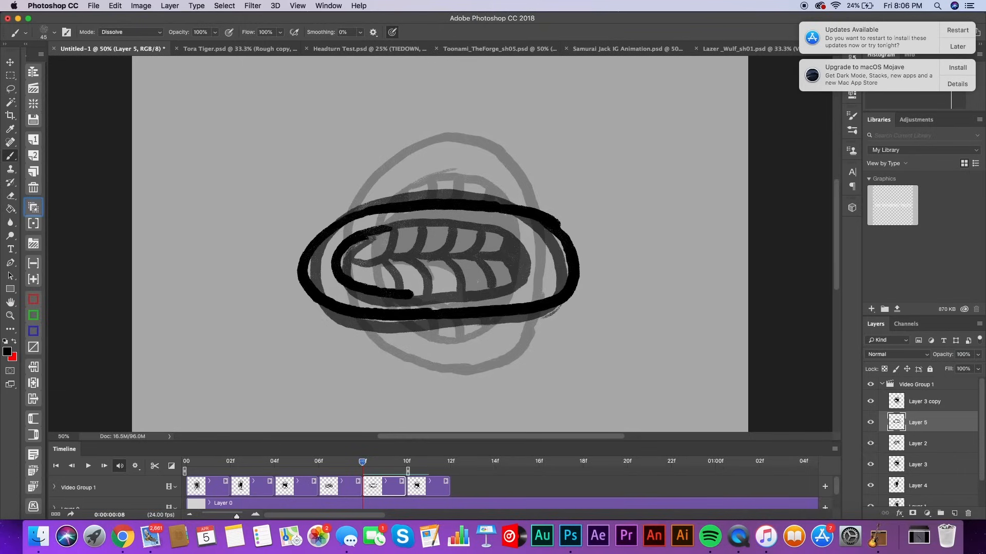
left_click_drag(385, 229, 518, 236)
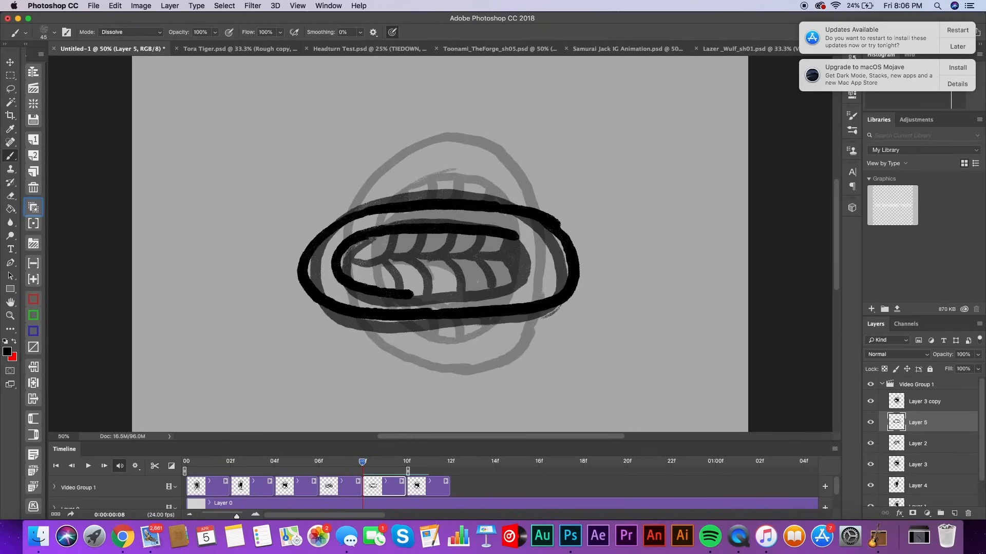
mouse_move(411, 294)
left_mouse_down()
mouse_move(525, 277)
mouse_move(533, 256)
mouse_move(513, 238)
left_mouse_up()
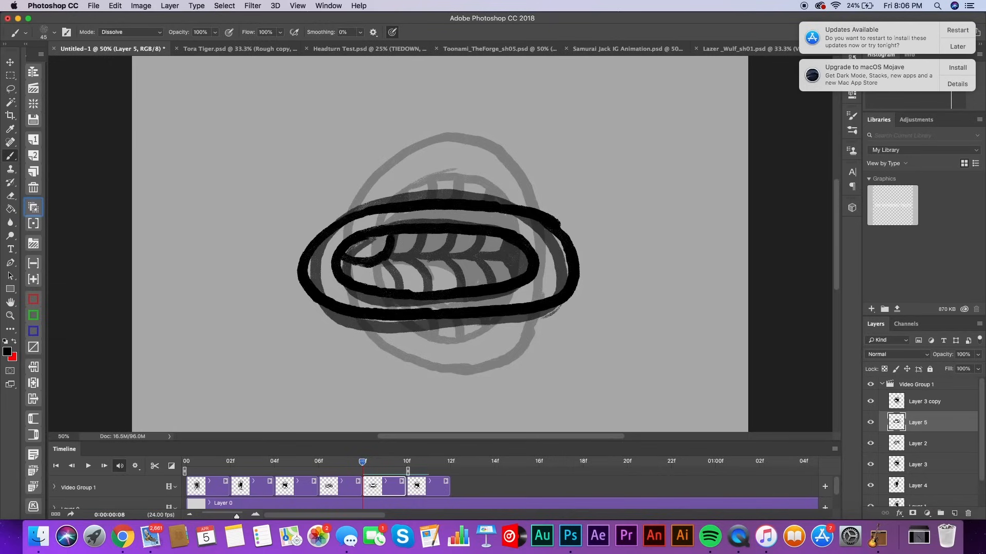
- Draw the wide mouth's upper and lower teeth, then turn off the onion skins and fill the gap at its right corner black
mouse_move(390, 260)
left_mouse_down()
mouse_move(451, 244)
mouse_move(439, 250)
mouse_move(510, 242)
left_mouse_up()
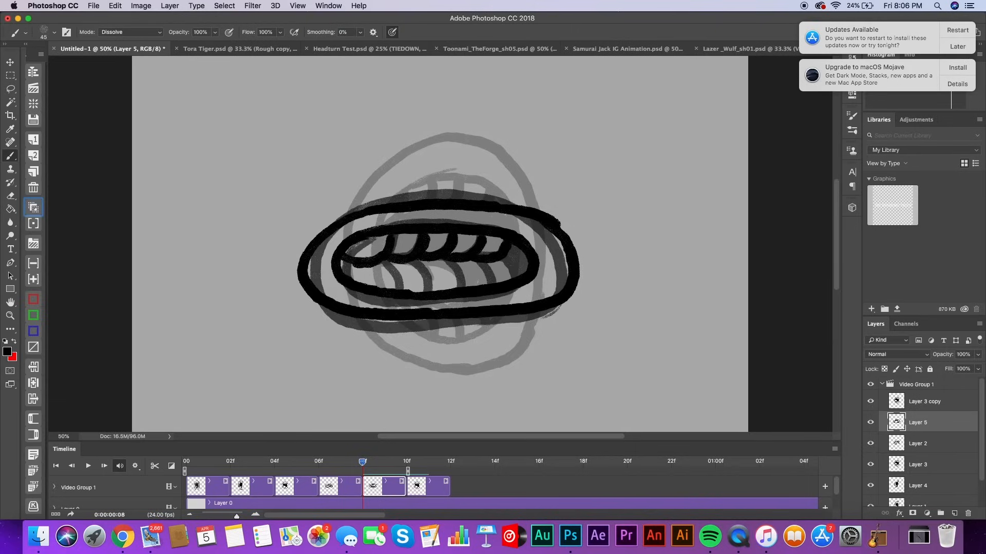
mouse_move(388, 264)
left_mouse_down()
mouse_move(401, 282)
mouse_move(431, 290)
mouse_move(498, 282)
left_mouse_up()
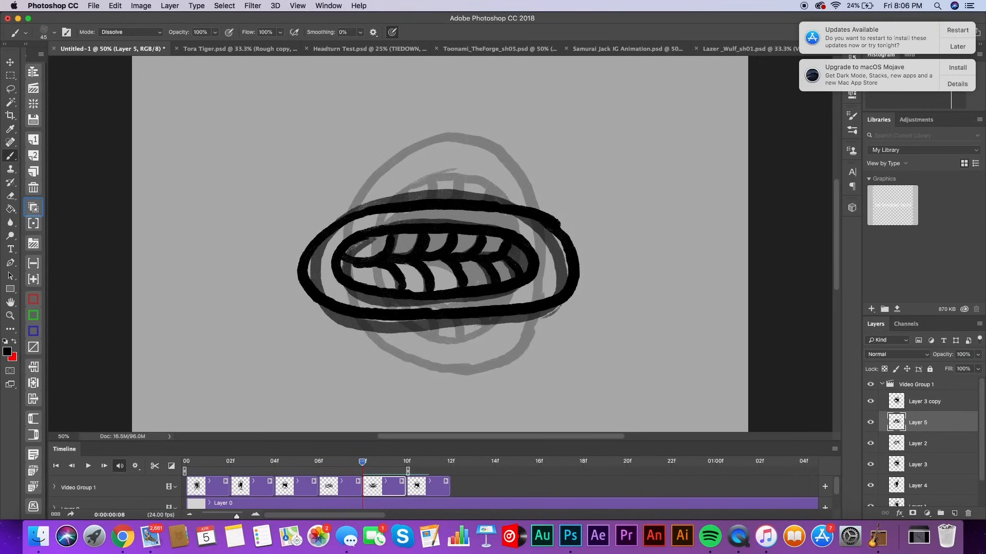
left_click(33, 208)
left_click_drag(512, 251, 521, 259)
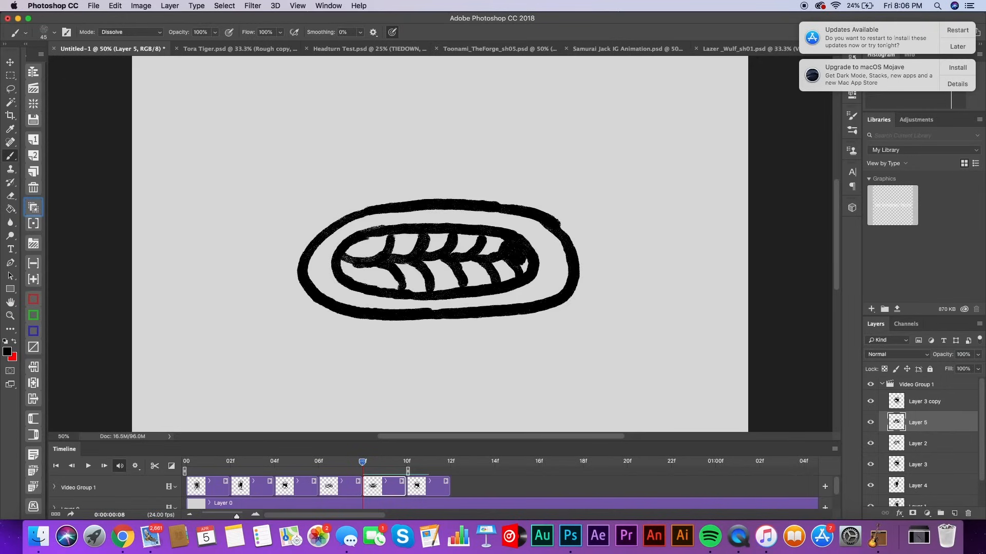
- Play back the mouth animation from the first frame
left_click_drag(367, 468, 186, 465)
key("super+minus")
left_click(88, 467)
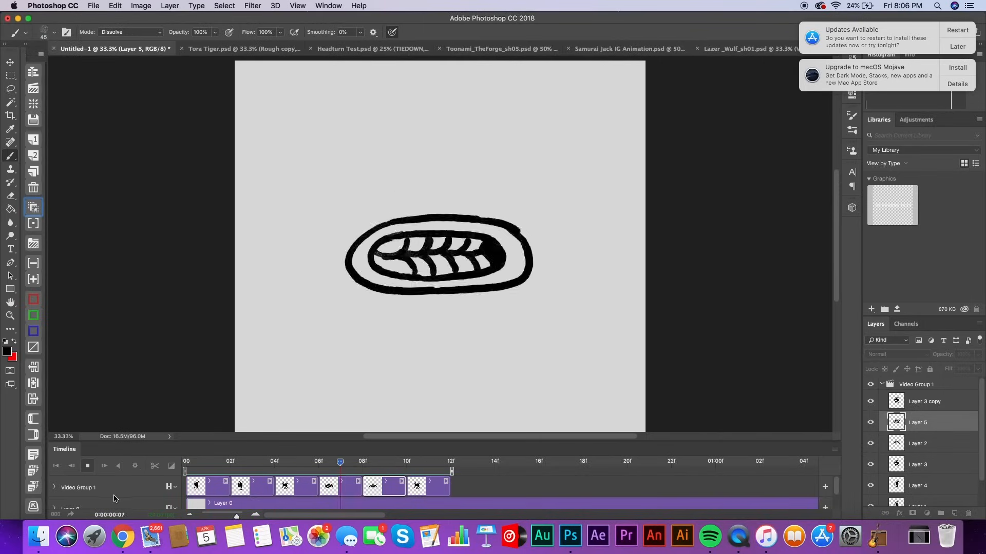
key("space")
- Delete the two round open-mouth clips at frames 10 and 04 from the timeline
left_click_drag(402, 472, 405, 489)
left_click(424, 485)
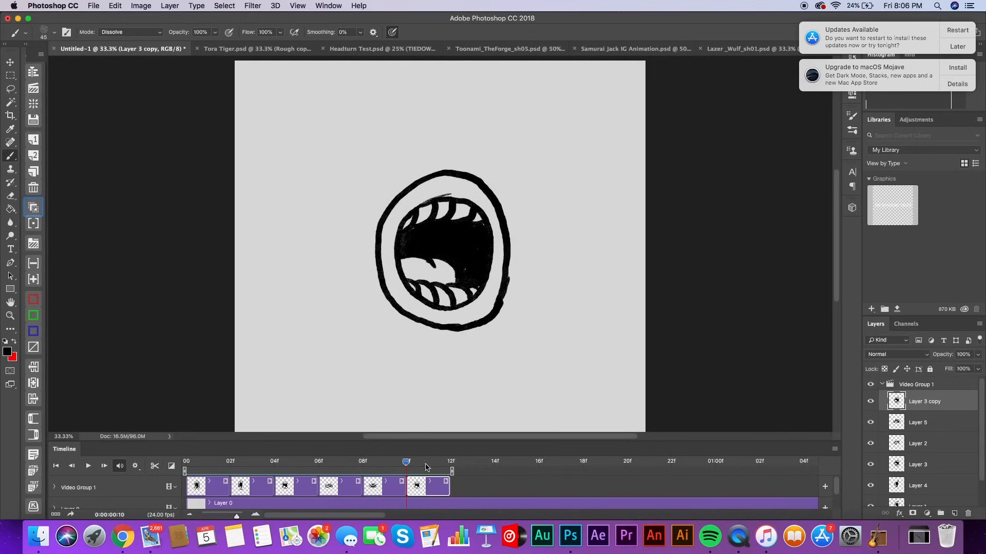
key("Delete")
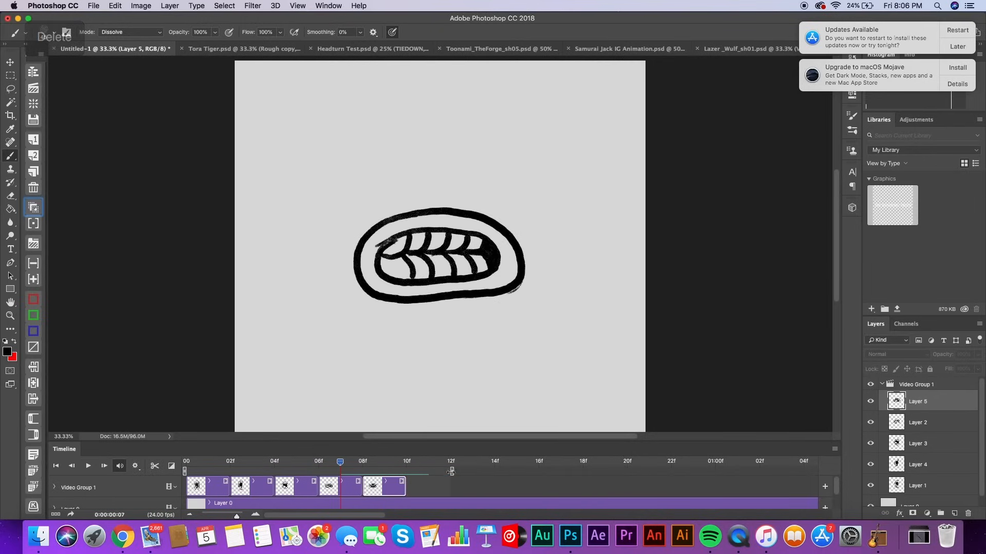
mouse_move(344, 464)
left_mouse_down()
mouse_move(207, 472)
mouse_move(374, 494)
mouse_move(201, 494)
mouse_move(384, 487)
mouse_move(198, 487)
mouse_move(372, 482)
mouse_move(253, 475)
mouse_move(374, 487)
mouse_move(311, 480)
left_mouse_up()
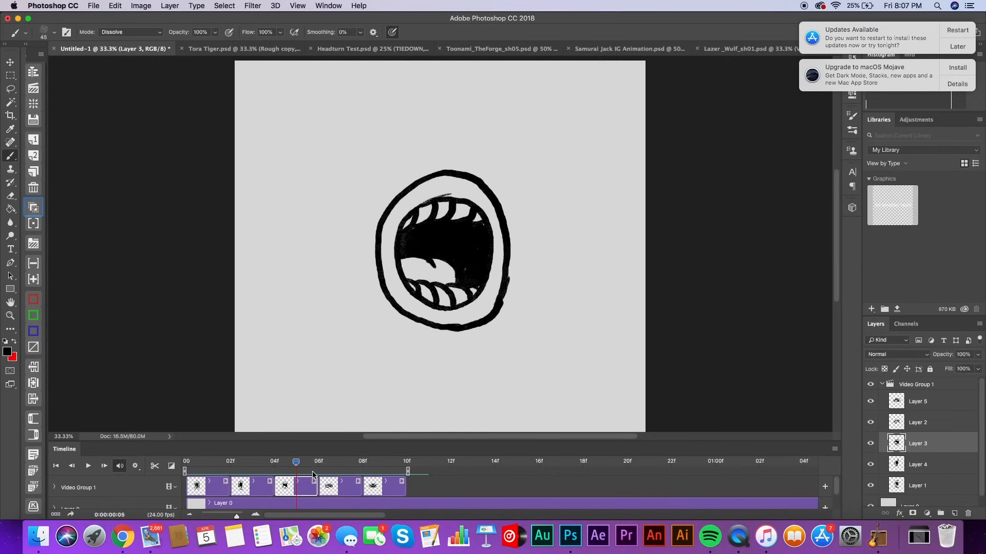
key("Delete")
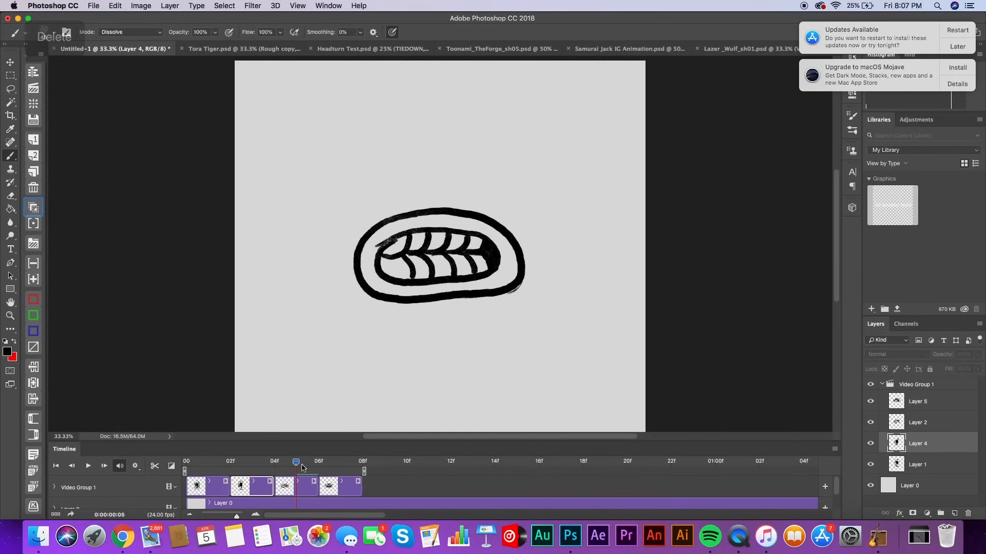
- Play the shortened animation and step back and forth through its frames to check the snap from open to closed mouth
left_click(88, 466)
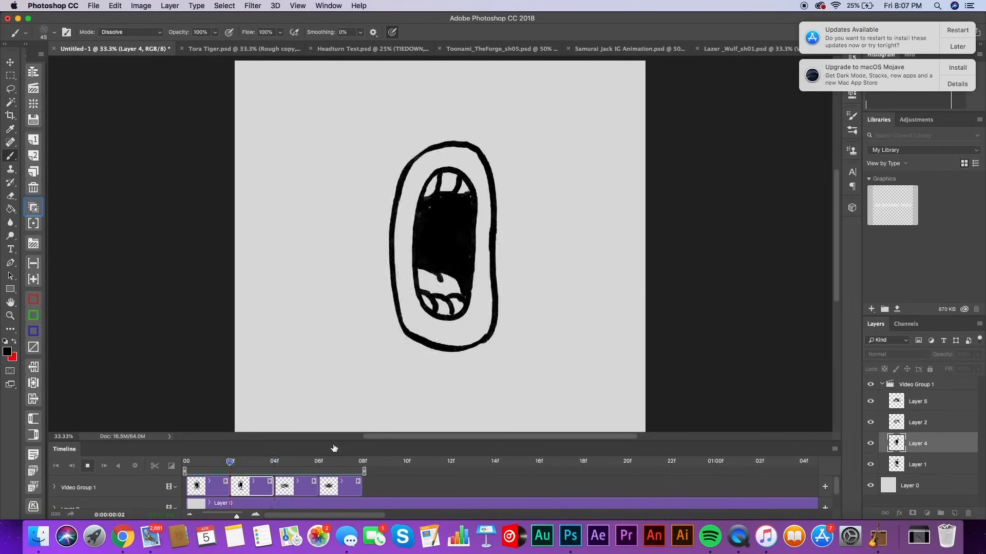
key("space")
key("Right")
key("Right")
key("Left")
key("Left")
key("Left")
key("Left")
key("Left")
key("Right")
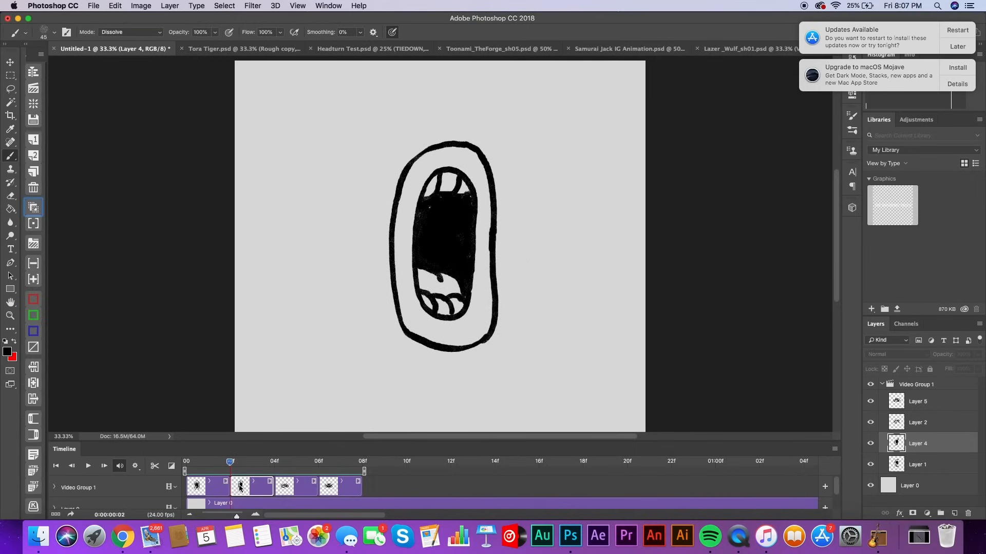
key("Right")
key("Right")
key("Right")
key("Right")
key("Right")
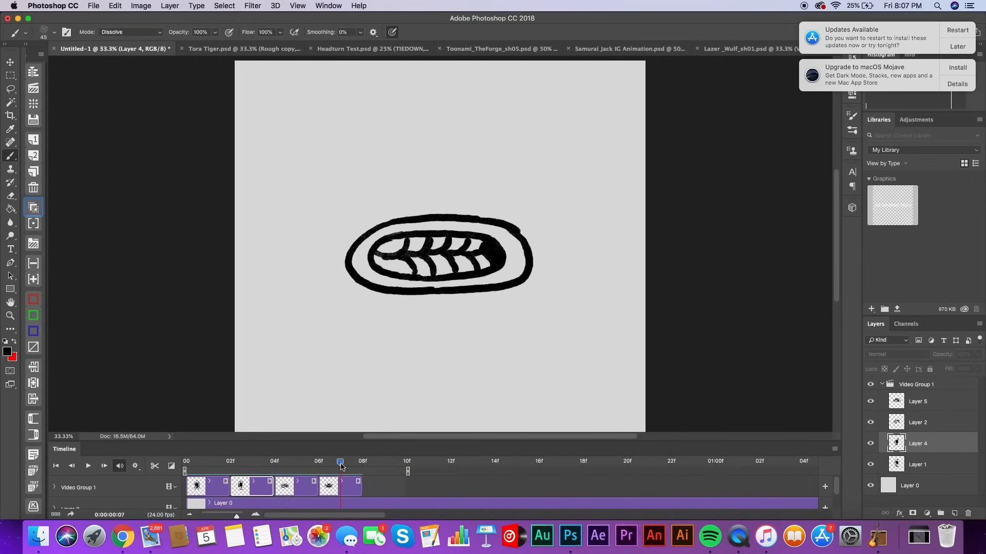
left_click(87, 466)
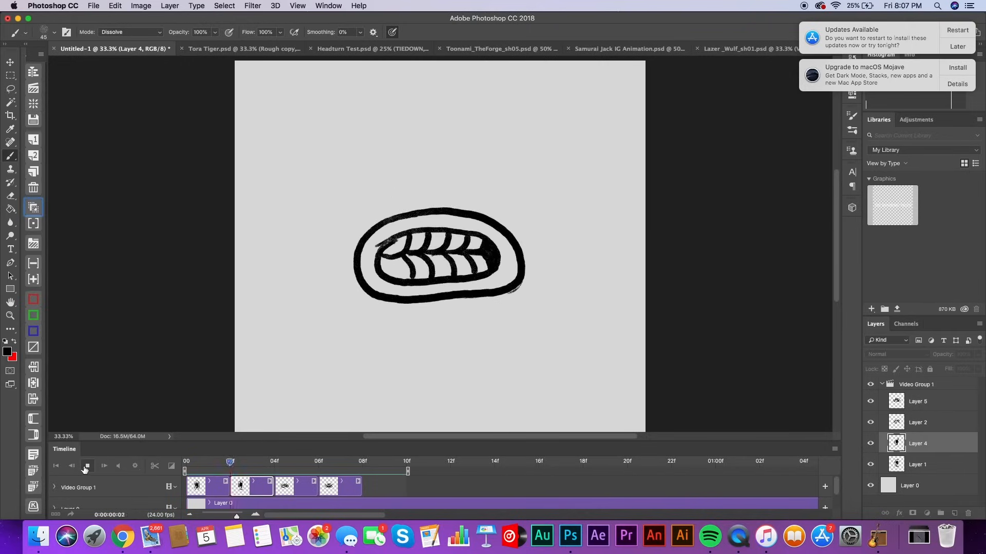
left_click(86, 468)
- Add a blank two-frame exposure at frame 08 after the wide closed mouth and turn on the onion skins
mouse_move(275, 463)
left_mouse_down()
mouse_move(342, 484)
mouse_move(359, 467)
left_mouse_up()
left_click(351, 490)
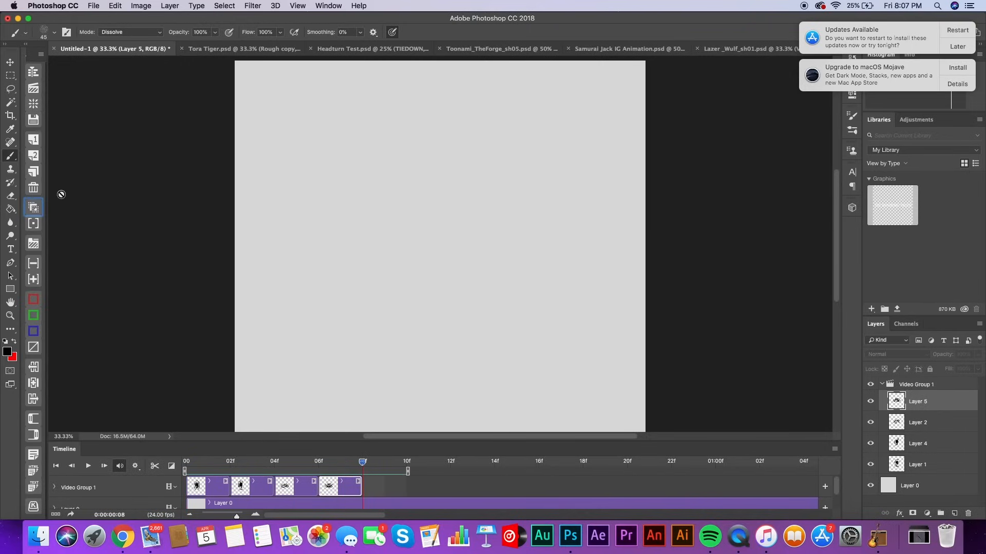
left_click(35, 208)
left_click(33, 156)
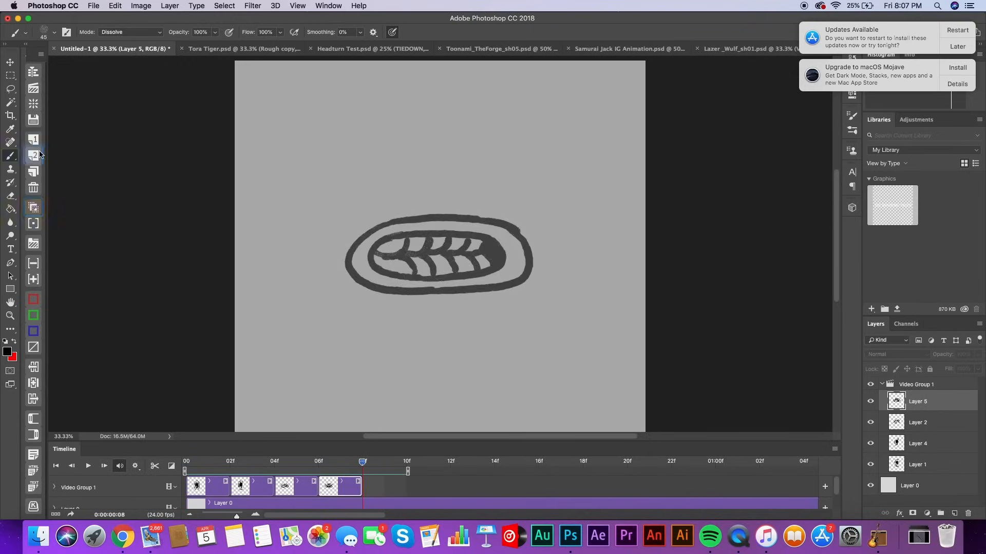
left_click(36, 208)
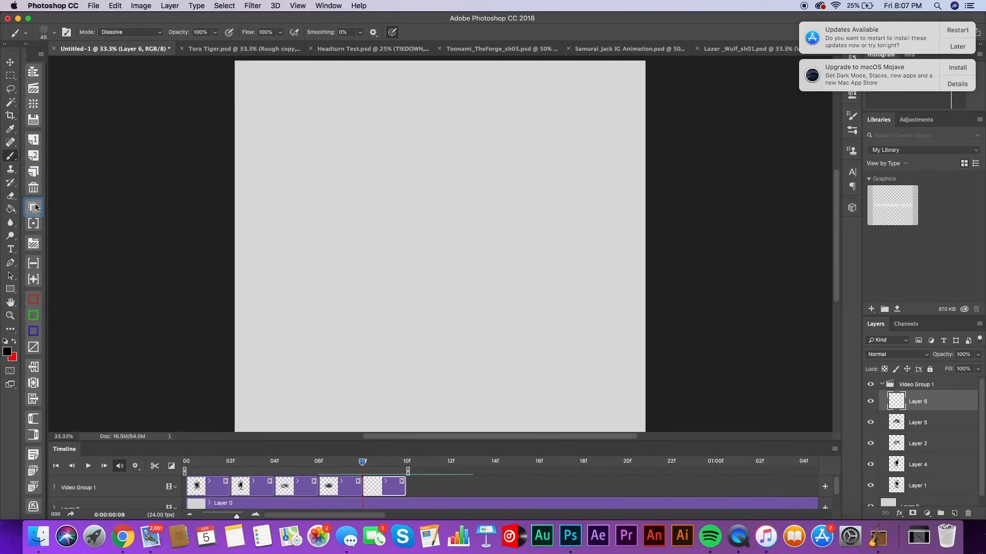
left_click(36, 208)
key("super+equal")
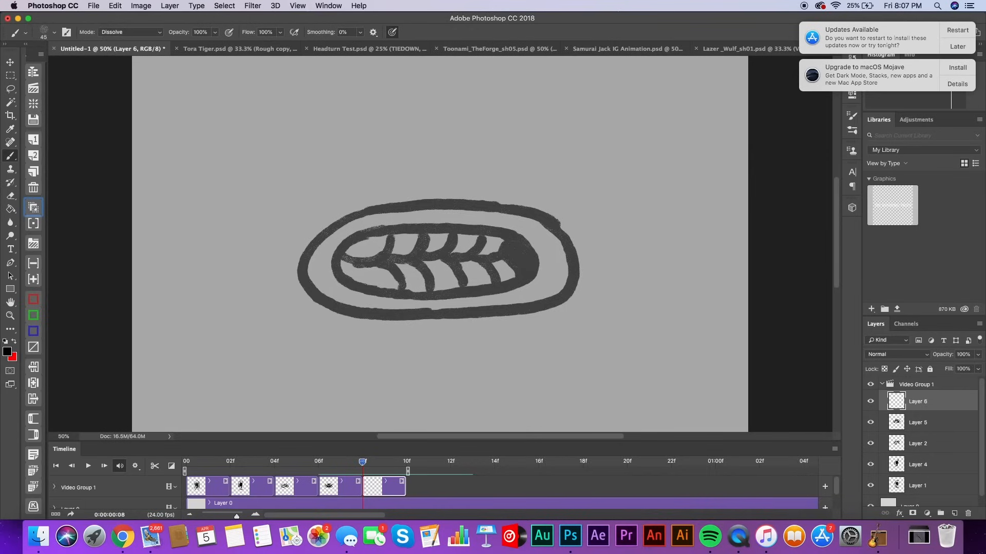
- Brush a taller, narrower, domed outer outline over the ghosted wide mouth
mouse_move(323, 308)
left_mouse_down()
mouse_move(304, 290)
mouse_move(300, 257)
left_mouse_up()
key("super+alt+z")
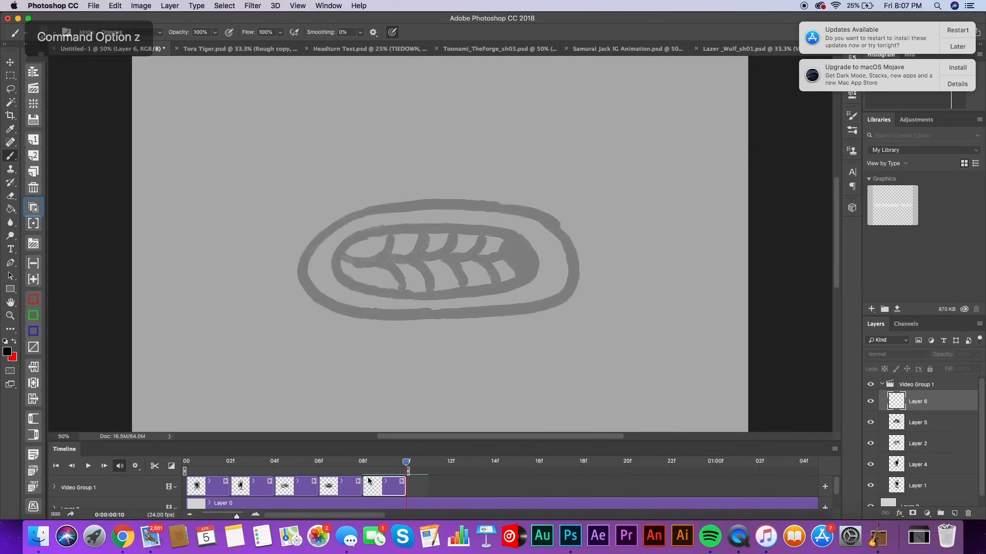
mouse_move(339, 318)
left_mouse_down()
mouse_move(317, 301)
mouse_move(313, 251)
mouse_move(353, 206)
mouse_move(424, 170)
mouse_move(481, 175)
left_mouse_up()
mouse_move(354, 323)
left_mouse_down()
mouse_move(475, 333)
mouse_move(536, 319)
mouse_move(553, 300)
left_mouse_up()
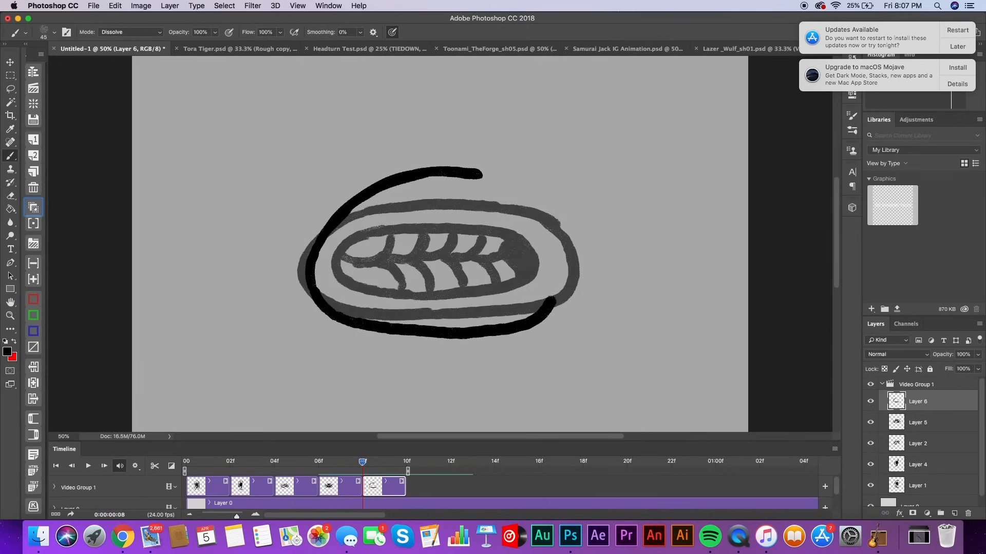
mouse_move(480, 175)
left_mouse_down()
mouse_move(525, 200)
mouse_move(546, 234)
mouse_move(554, 294)
left_mouse_up()
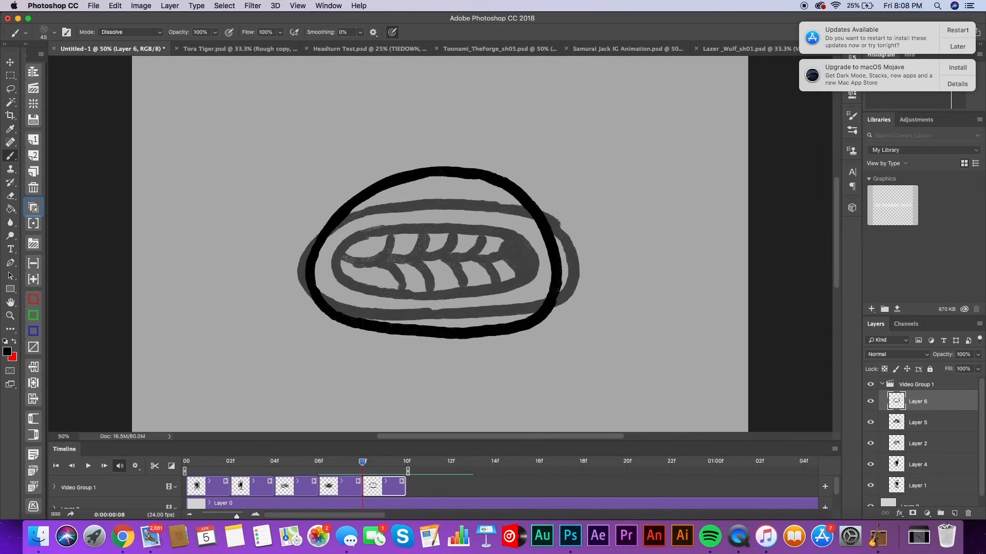
- Draw the domed mouth's inner oval and its row of upper teeth
mouse_move(342, 255)
left_mouse_down()
mouse_move(375, 213)
mouse_move(446, 199)
left_mouse_up()
mouse_move(342, 254)
left_mouse_down()
mouse_move(379, 297)
mouse_move(464, 306)
left_mouse_up()
mouse_move(450, 199)
left_mouse_down()
mouse_move(501, 212)
mouse_move(527, 258)
mouse_move(511, 296)
mouse_move(464, 305)
mouse_move(497, 298)
left_mouse_up()
mouse_move(351, 256)
left_mouse_down()
mouse_move(385, 251)
mouse_move(393, 217)
left_mouse_up()
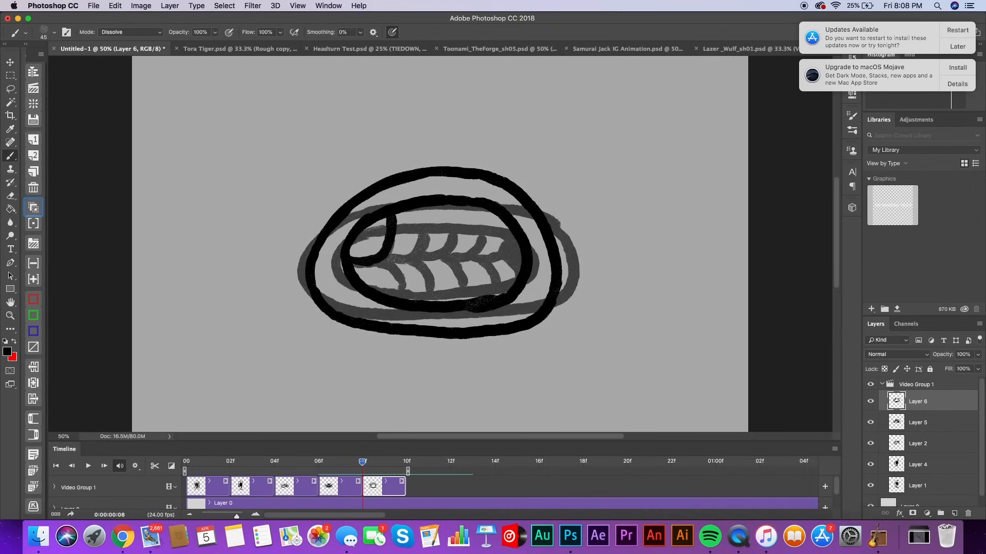
left_click_drag(419, 241, 426, 208)
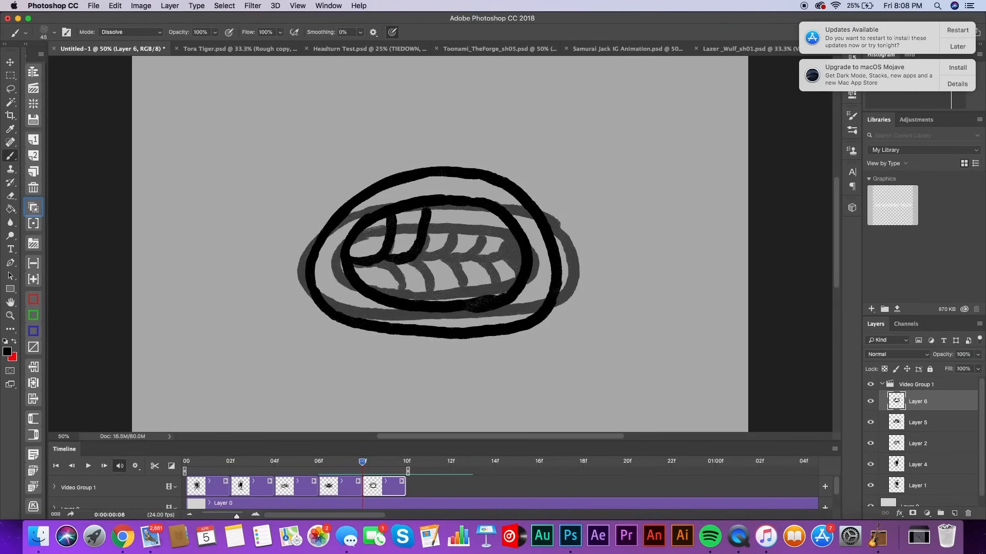
mouse_move(420, 252)
left_mouse_down()
mouse_move(457, 207)
mouse_move(465, 258)
mouse_move(483, 224)
left_mouse_up()
mouse_move(471, 260)
left_mouse_down()
mouse_move(501, 257)
mouse_move(512, 232)
left_mouse_up()
- Draw the domed mouth's lower teeth and turn off the onion skins
left_click_drag(381, 262, 430, 298)
left_click_drag(444, 259, 464, 298)
left_click_drag(481, 264, 499, 296)
left_click_drag(501, 257, 515, 280)
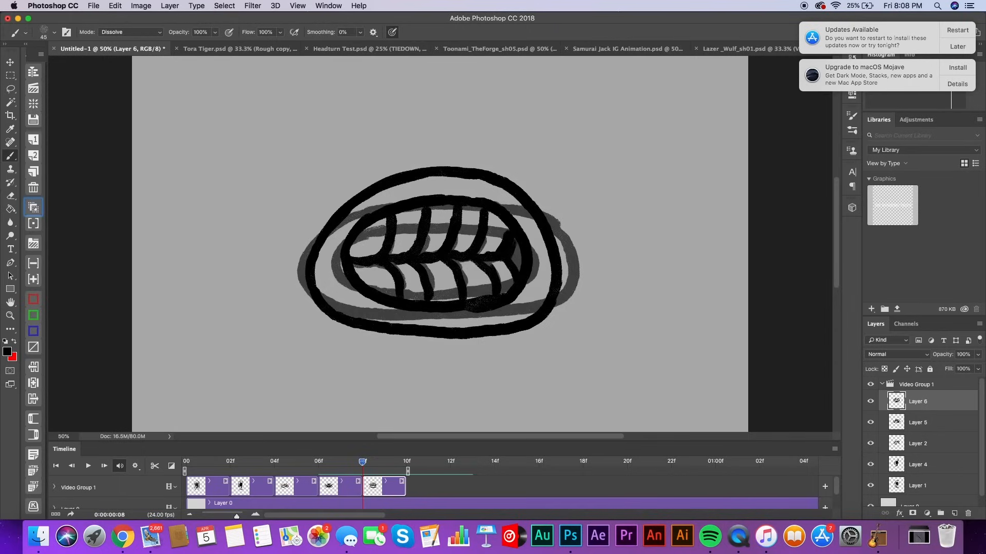
left_click(34, 207)
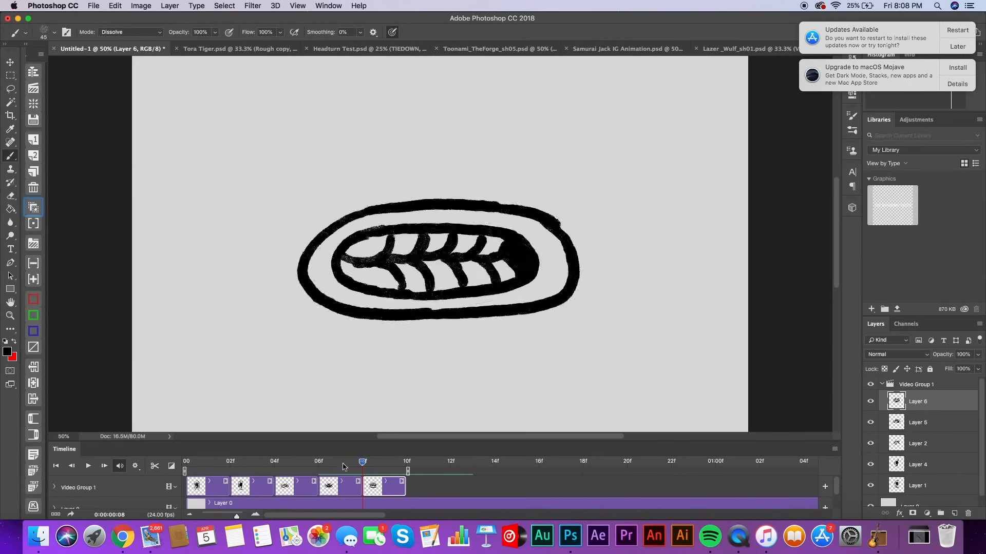
- Play the five-drawing mouth animation from the first frame and return to the start
key("super+minus")
key("super+minus")
left_click_drag(362, 462, 186, 462)
left_click(88, 466)
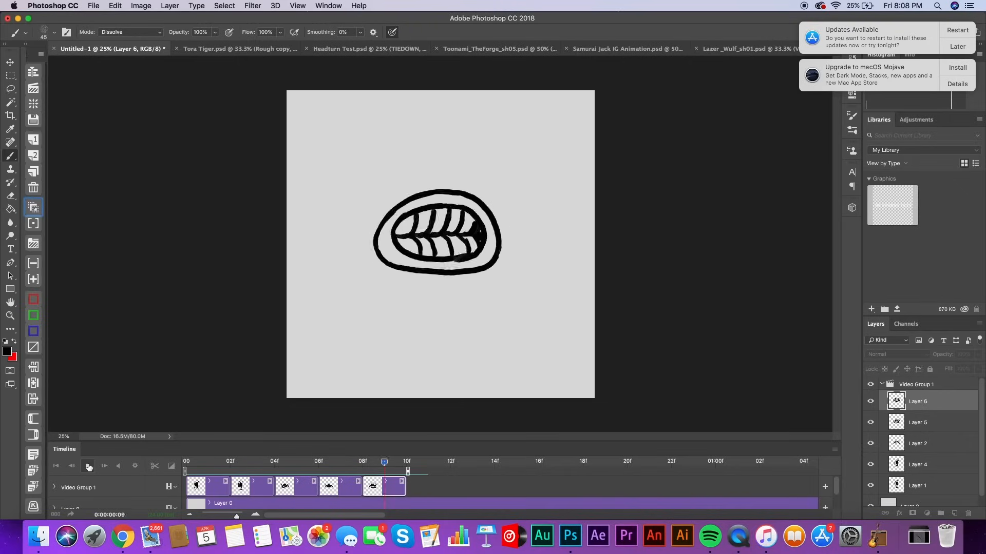
left_click(88, 467)
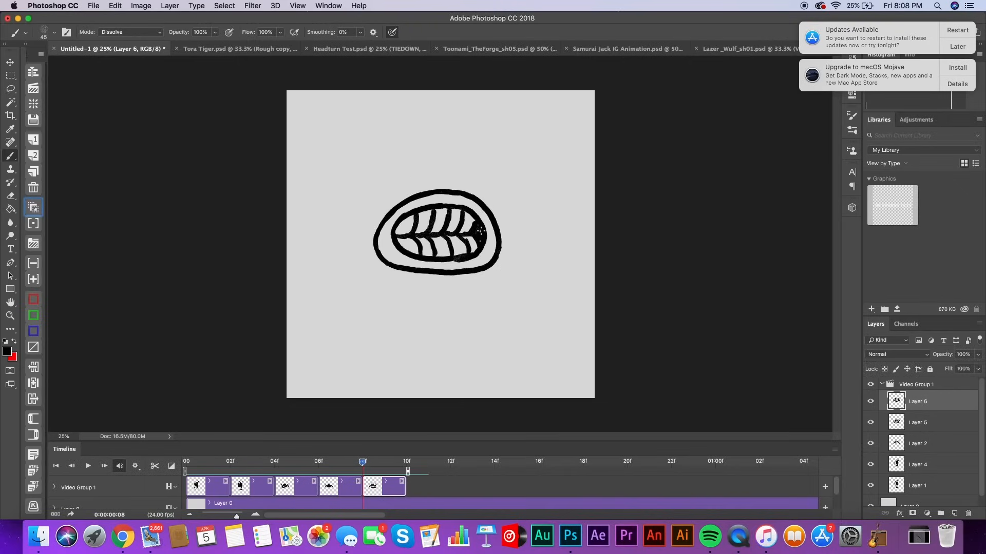
mouse_move(362, 464)
left_mouse_down()
mouse_move(180, 475)
mouse_move(160, 489)
left_mouse_up()
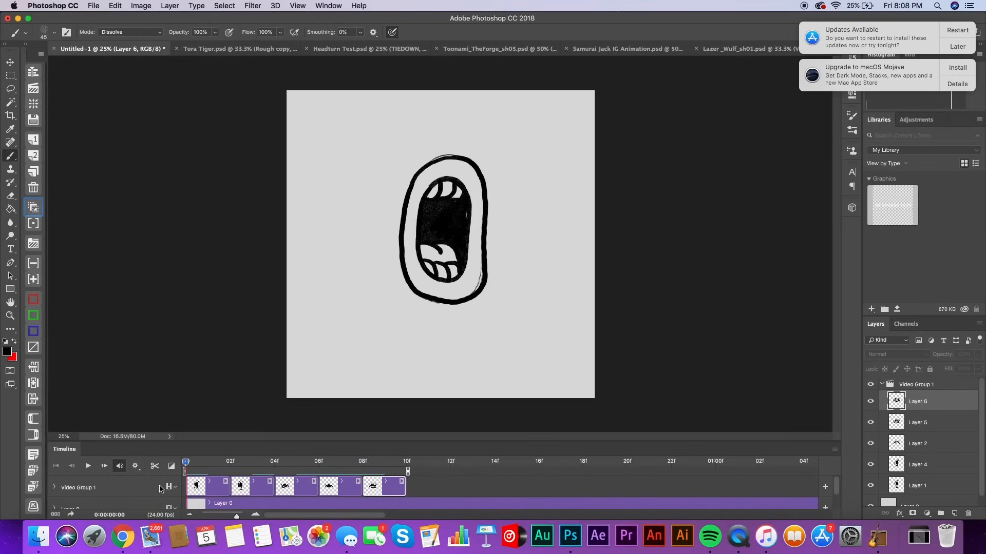
- Select Video Group 1, then collapse and re-expand it to examine its layers
left_click(886, 388)
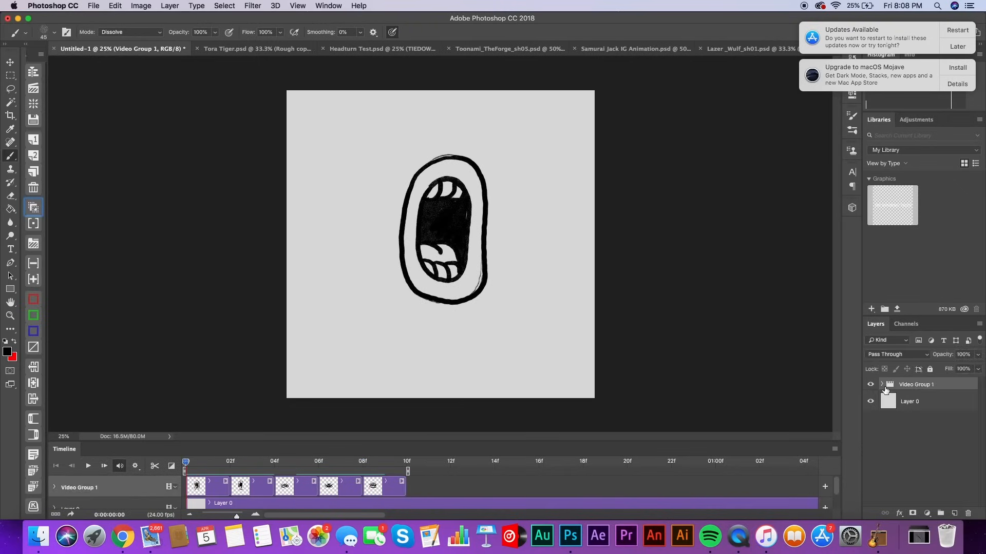
left_click(882, 386)
left_click(885, 388)
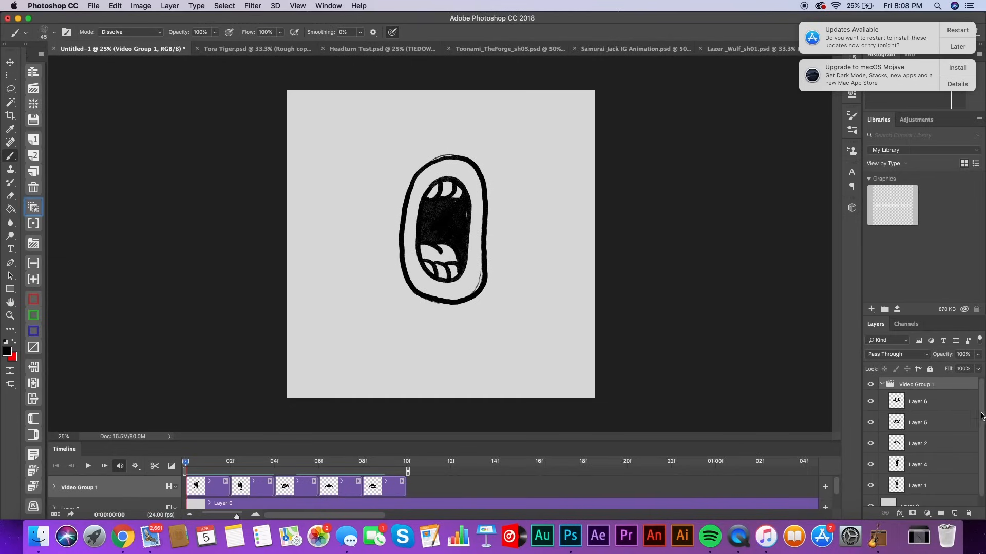
- Select Layer 1 in Video Group 1, toggle its visibility off and on, and open its opacity slider
scroll(934, 445, "down", 1)
scroll(970, 381, "up", 1)
left_click_drag(187, 463, 172, 487)
left_click(942, 490)
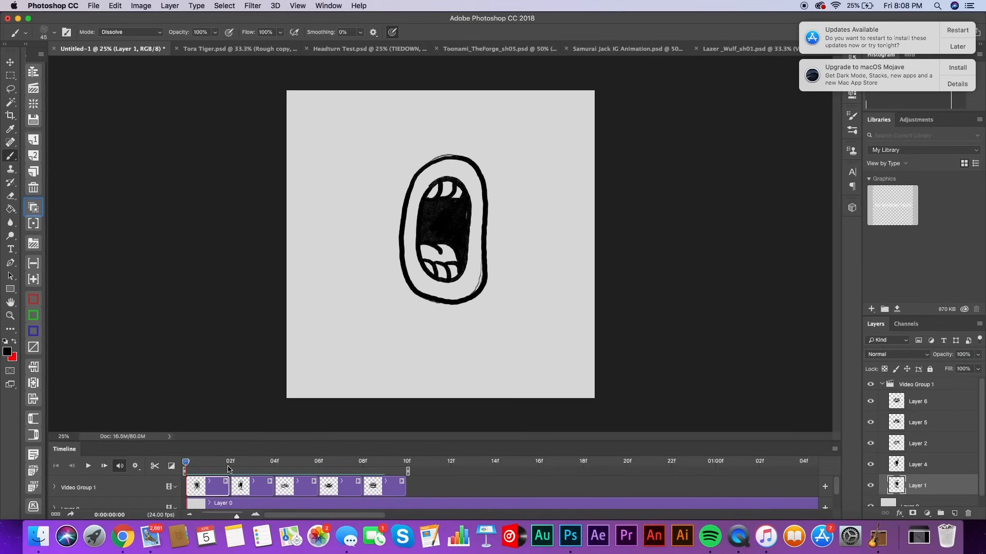
left_click(872, 485)
left_click(873, 485)
left_click(872, 485)
left_click(872, 485)
left_click(872, 485)
left_click(872, 486)
left_click(976, 354)
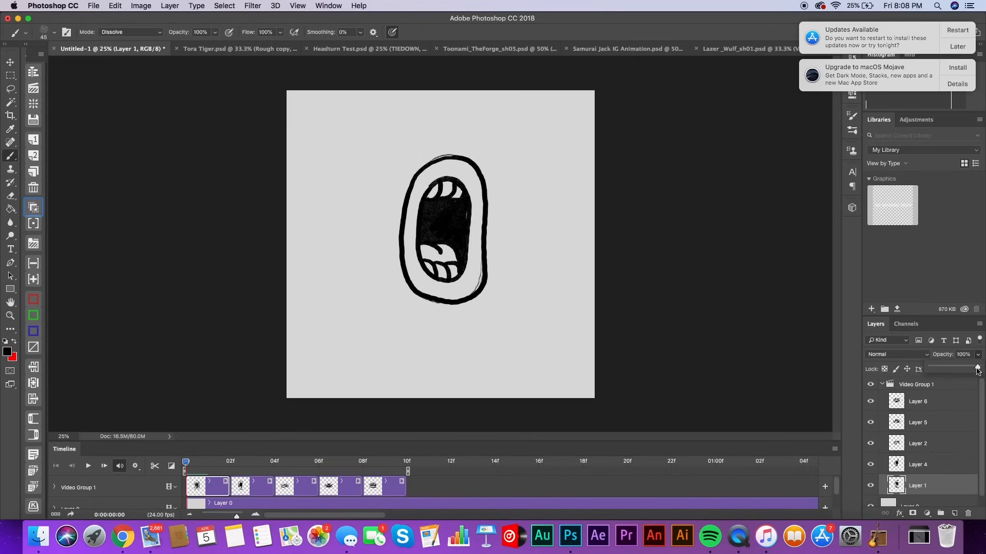
- Try moving only Layer 1's drawing lower on the canvas, preview it against the next drawing, and undo the move
key("v")
left_click_drag(485, 245, 516, 276)
key("super+alt+z")
left_click(927, 479)
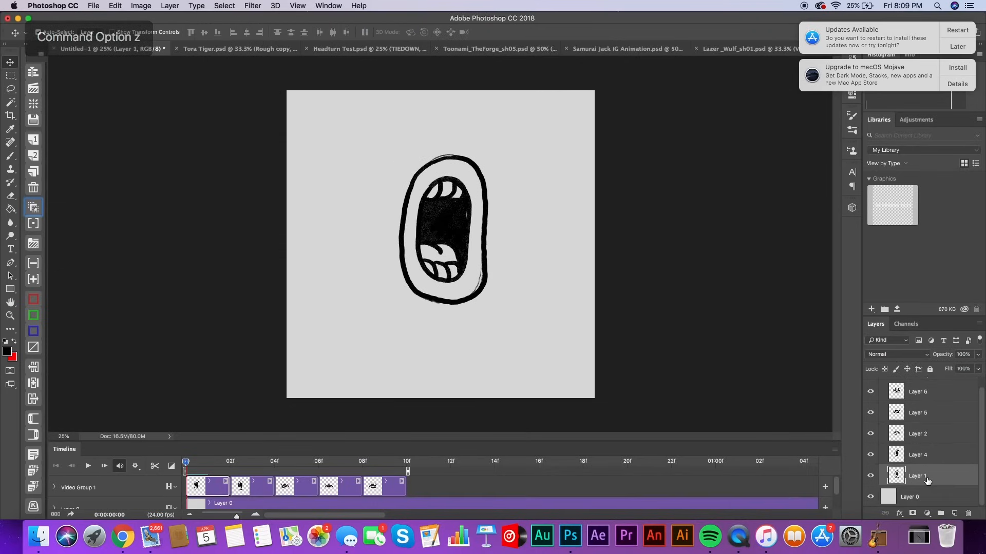
mouse_move(462, 236)
left_mouse_down()
mouse_move(475, 233)
mouse_move(447, 242)
mouse_move(454, 267)
left_mouse_up()
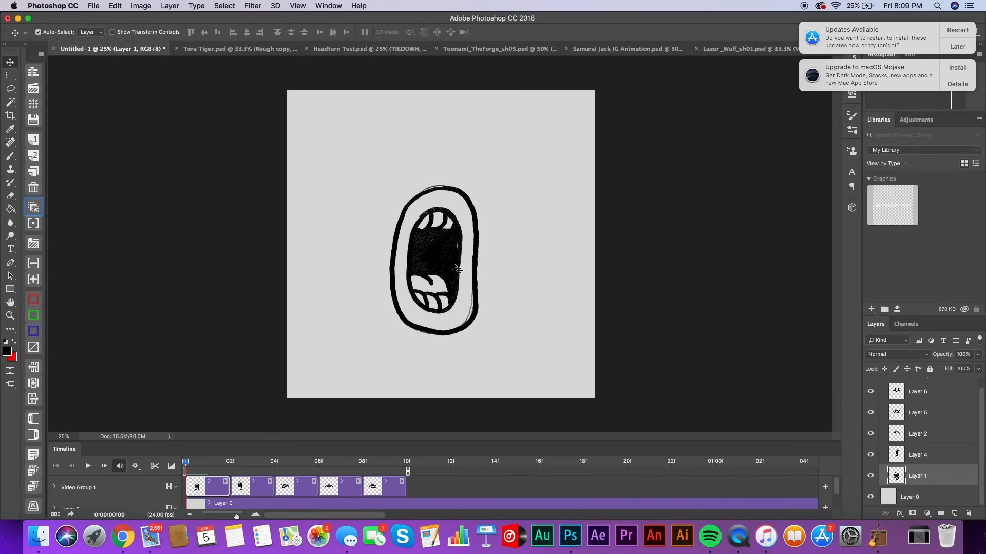
key("space")
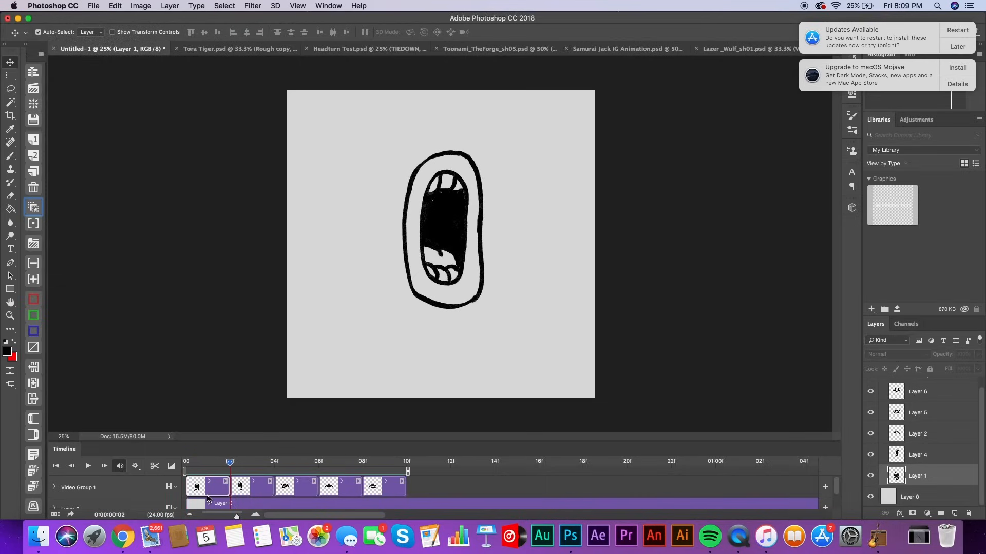
key("super+alt+z")
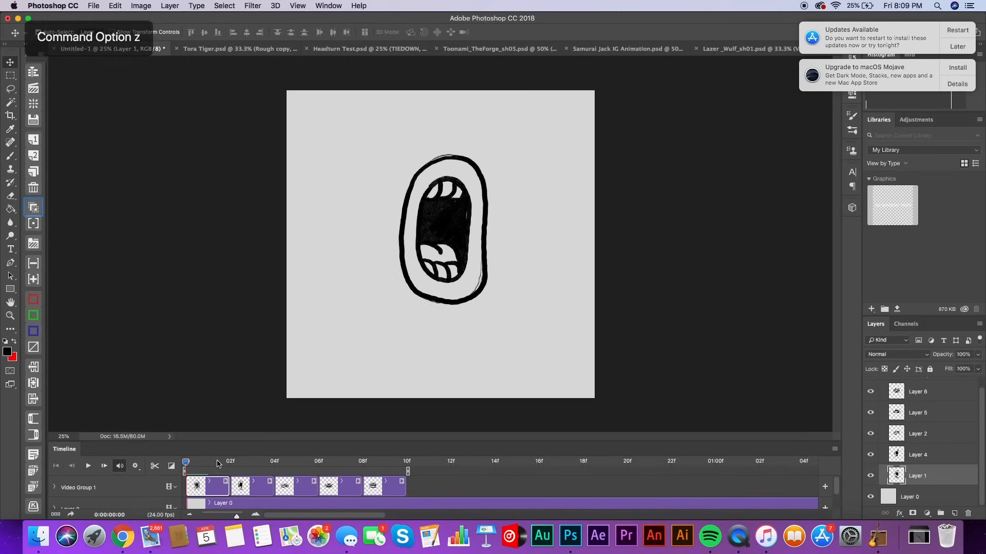
left_click(188, 462)
- Collapse Video Group 1 in the layer list, and try a small move of the mouth before undoing it
scroll(914, 421, "up", 2)
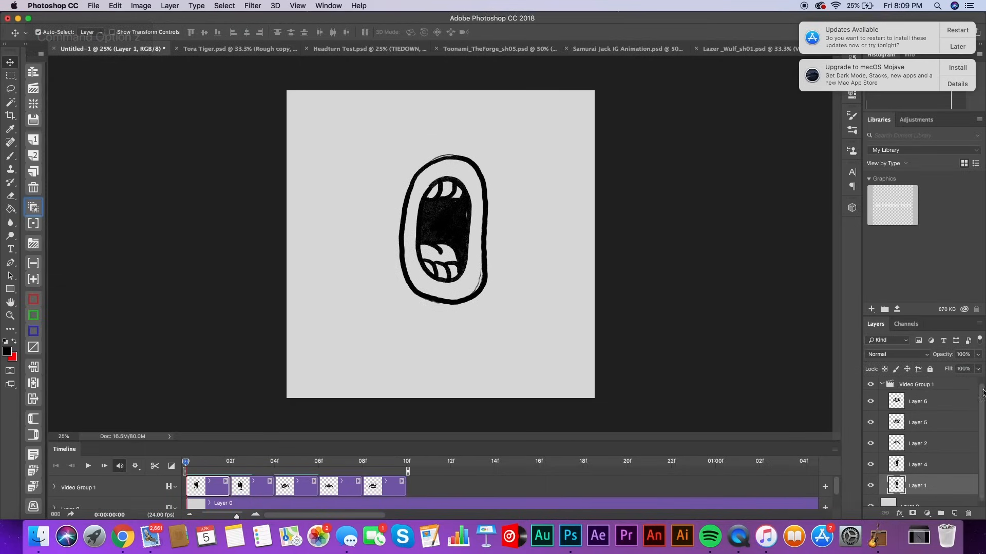
left_click(882, 385)
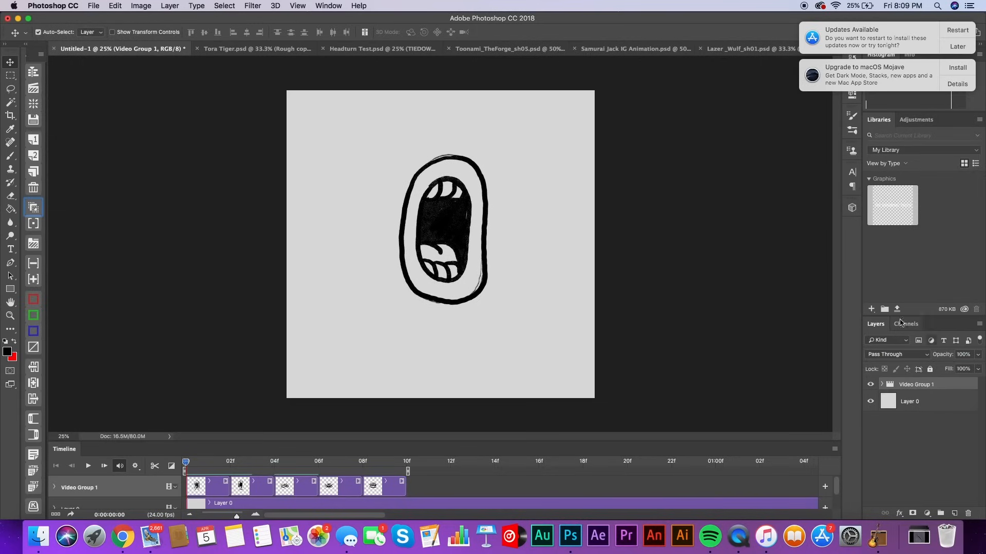
mouse_move(475, 237)
left_mouse_down()
mouse_move(554, 293)
mouse_move(400, 302)
mouse_move(465, 239)
left_mouse_up()
key("super+alt+z")
key("super+alt+z")
- Try moving all of Video Group 1 toward the canvas's left side with Free Transform, preview the animation, and undo the move
key("super+t")
left_click_drag(463, 240, 398, 225)
left_click_drag(449, 275, 402, 231)
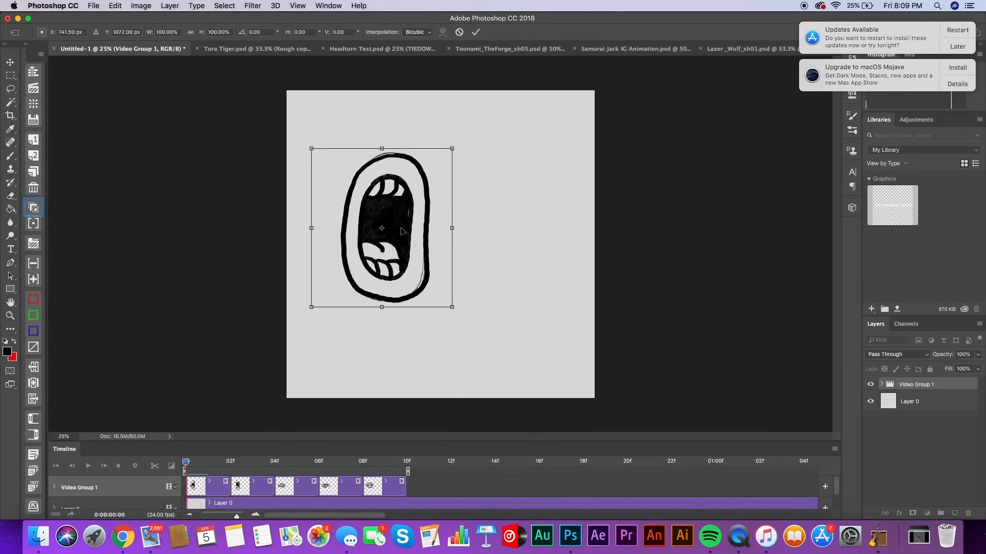
key("Return")
key("space")
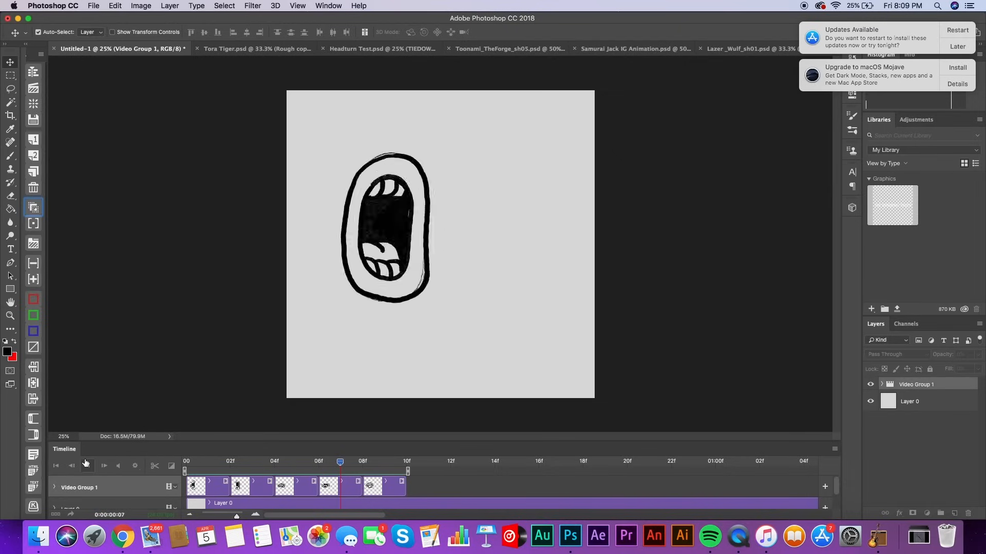
key("space")
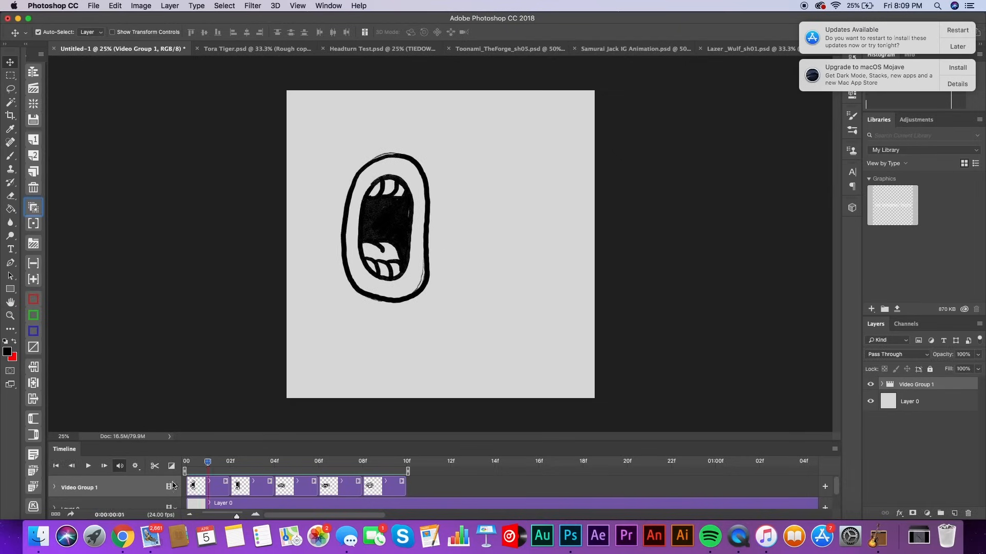
key("super+alt+z")
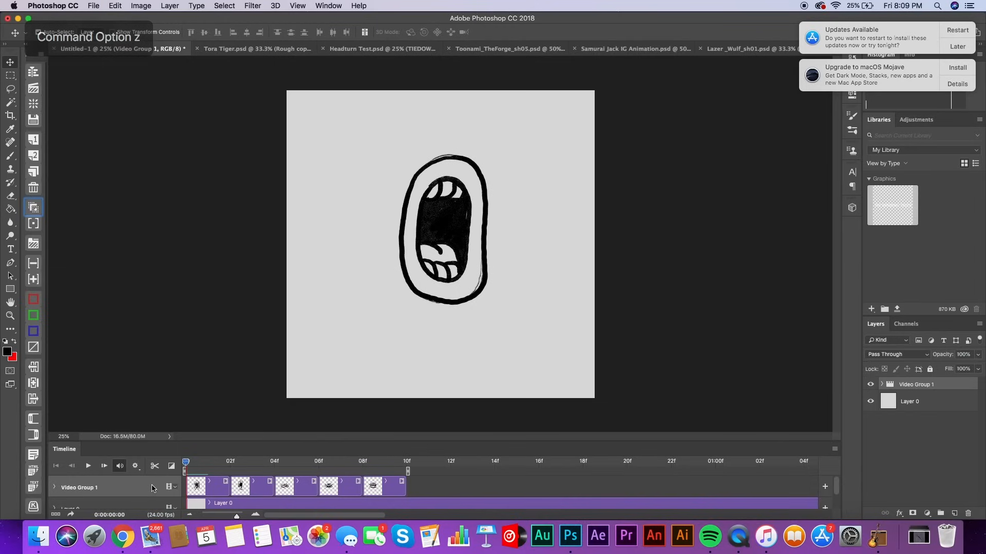
key("super+alt+z")
left_click_drag(324, 465, 172, 479)
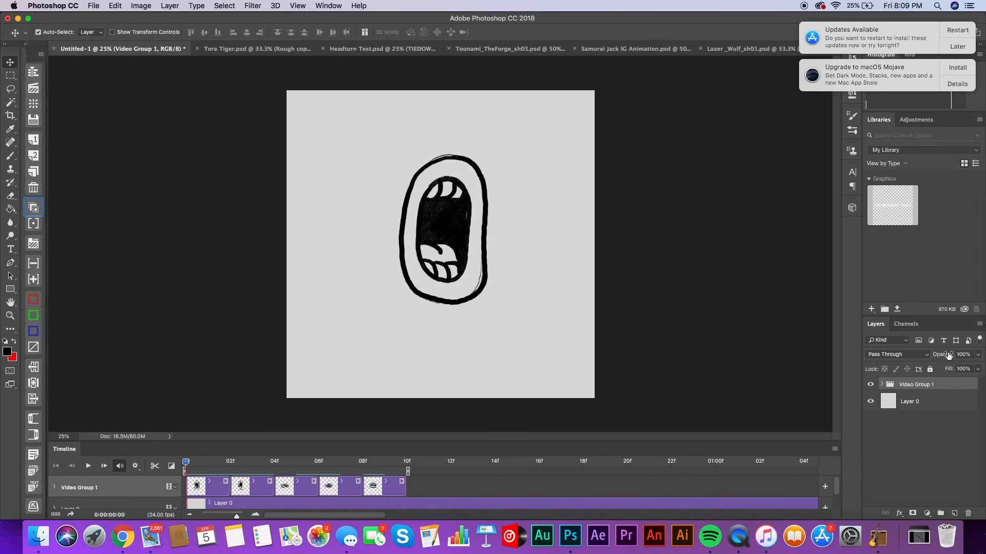
- Move the whole Video Group 1 to the canvas's lower-right corner with Free Transform and play the animation
key("super+t")
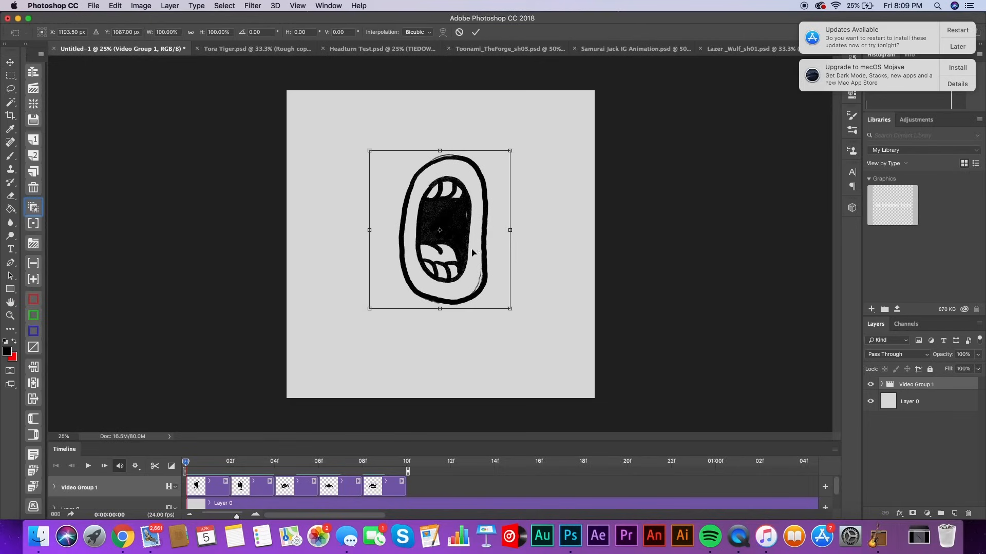
mouse_move(464, 242)
left_mouse_down()
mouse_move(475, 234)
mouse_move(542, 310)
left_mouse_up()
key("Return")
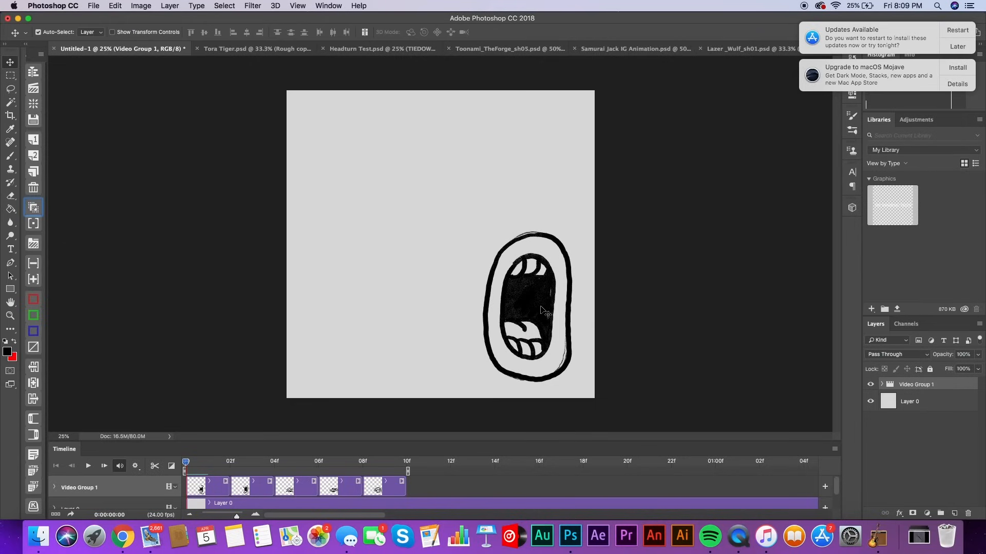
left_click(89, 467)
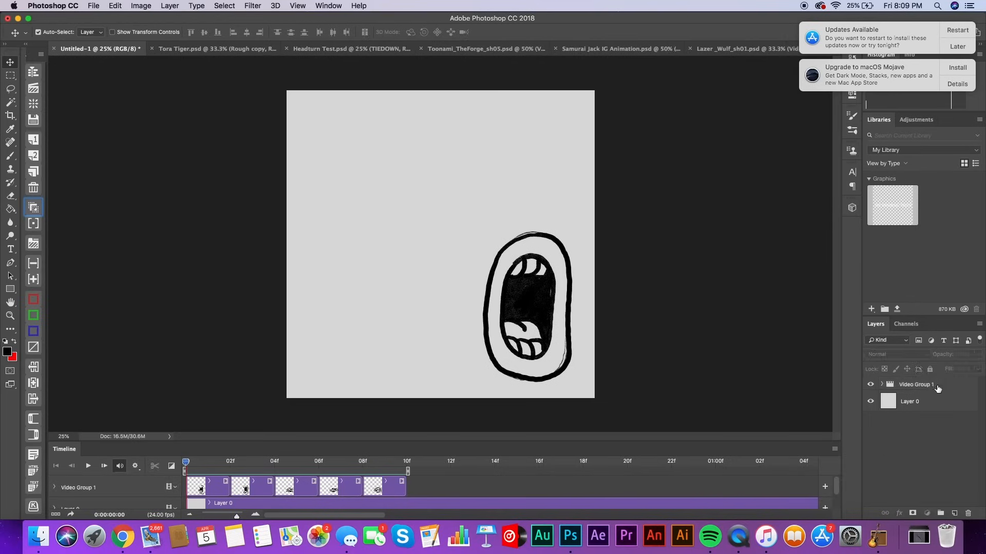
- Duplicate Video Group 1, move the copy to the canvas's lower-left area with Free Transform, and play both mouths together
key("super+j")
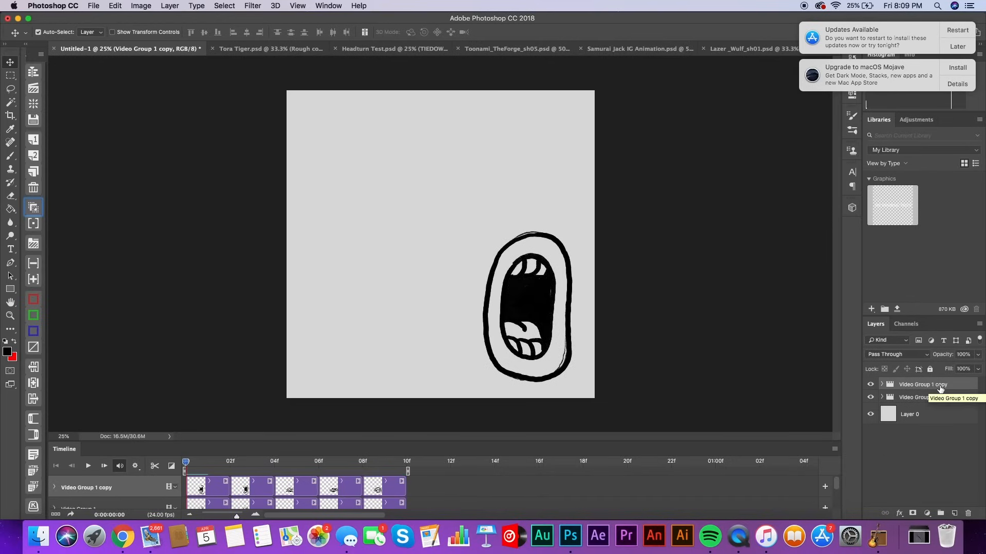
left_click_drag(596, 441, 614, 388)
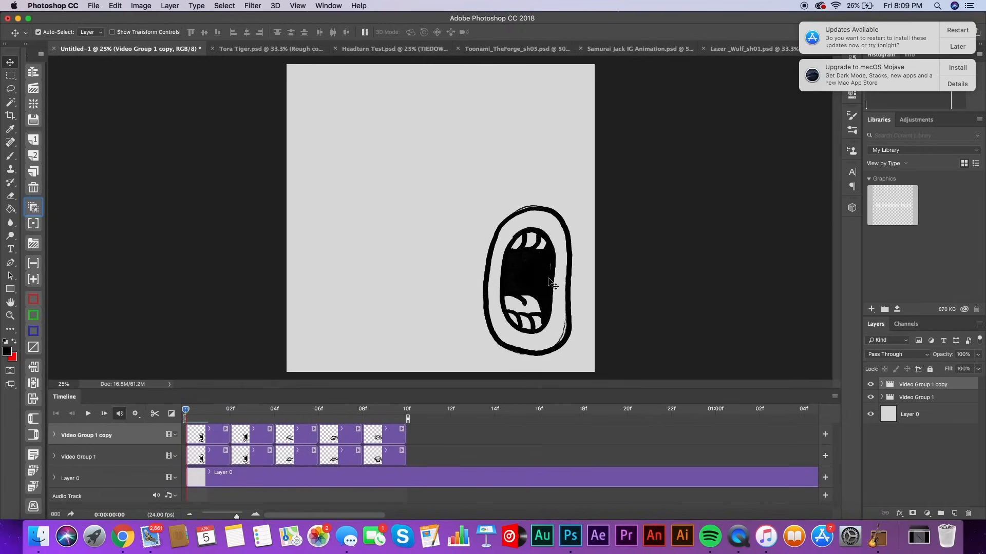
key("super+t")
left_click_drag(548, 285, 370, 286)
key("Return")
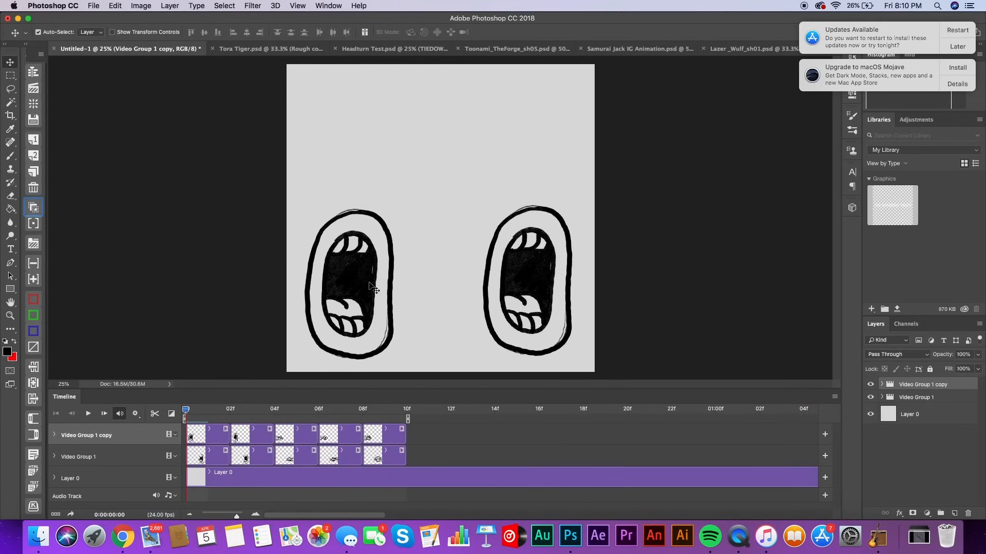
left_click(91, 414)
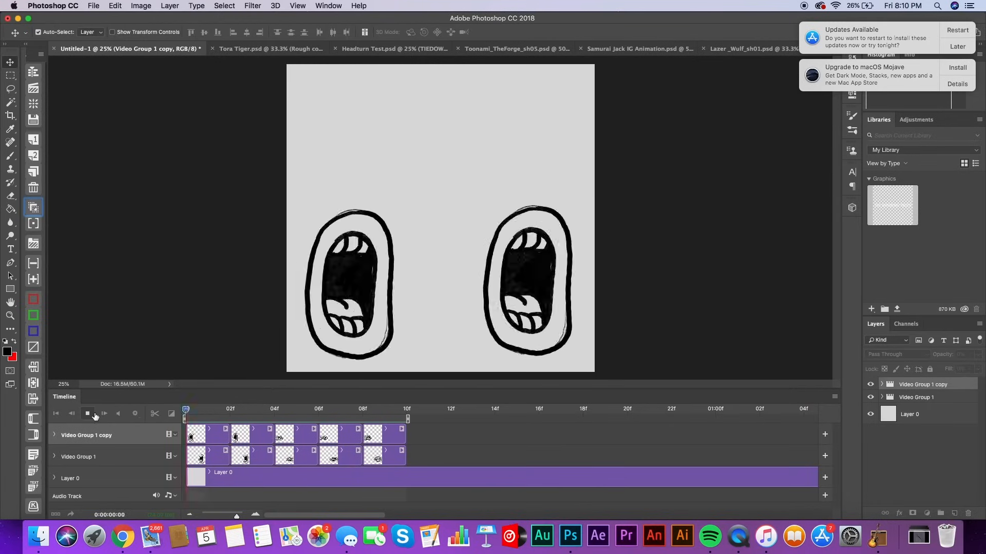
left_click(88, 414)
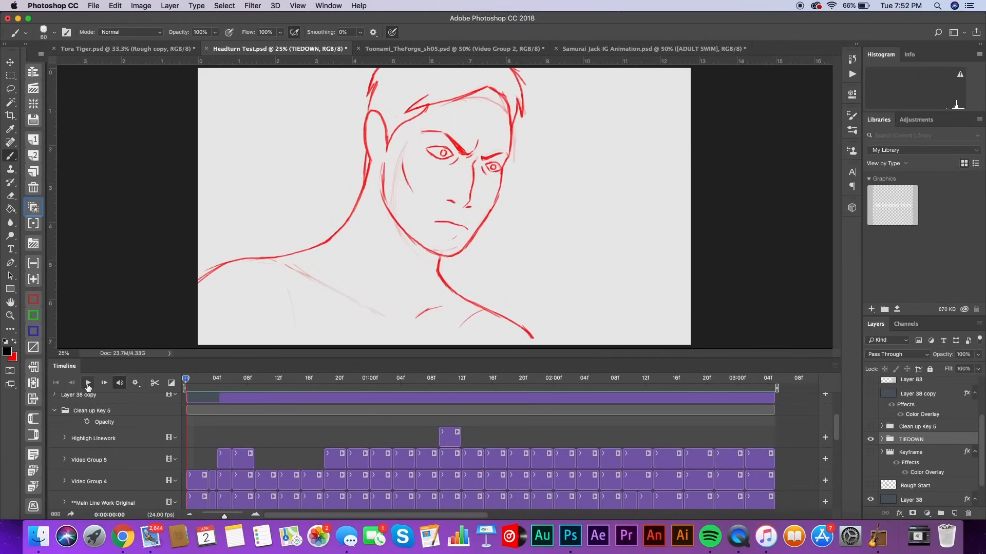
- Play the Headturn Test.psd animation and examine its stacked linework and color video groups in an enlarged timeline
left_click(88, 386)
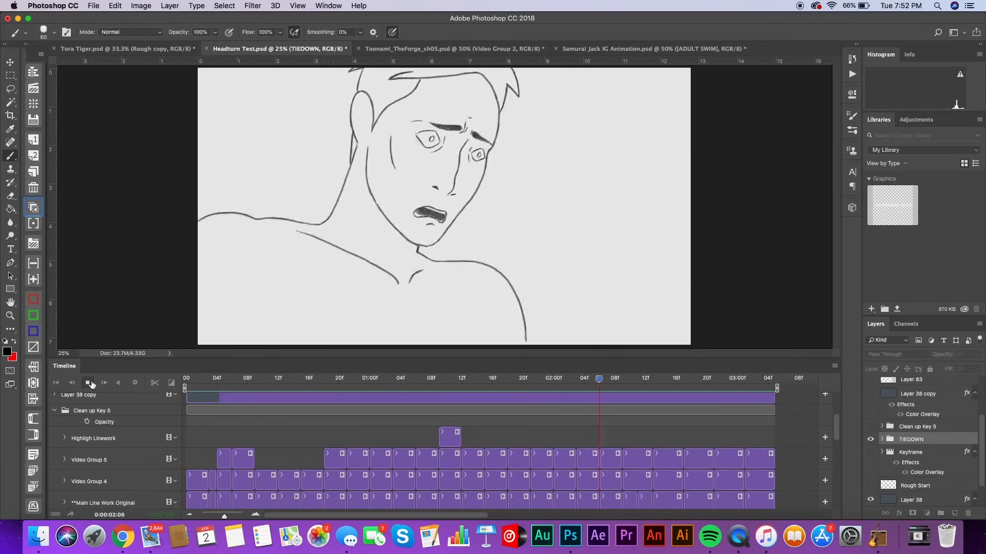
left_click(91, 385)
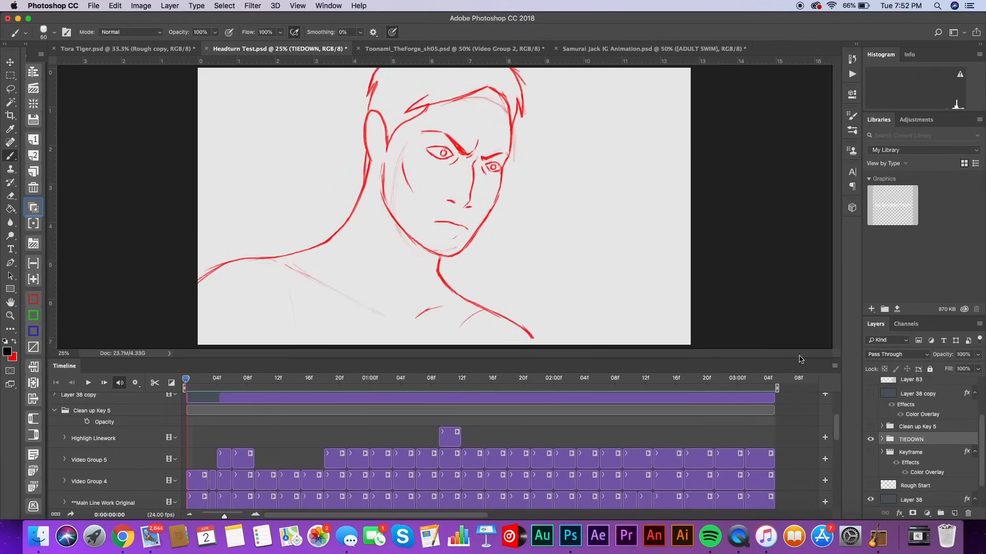
left_click_drag(796, 358, 797, 267)
scroll(835, 426, "down", 5)
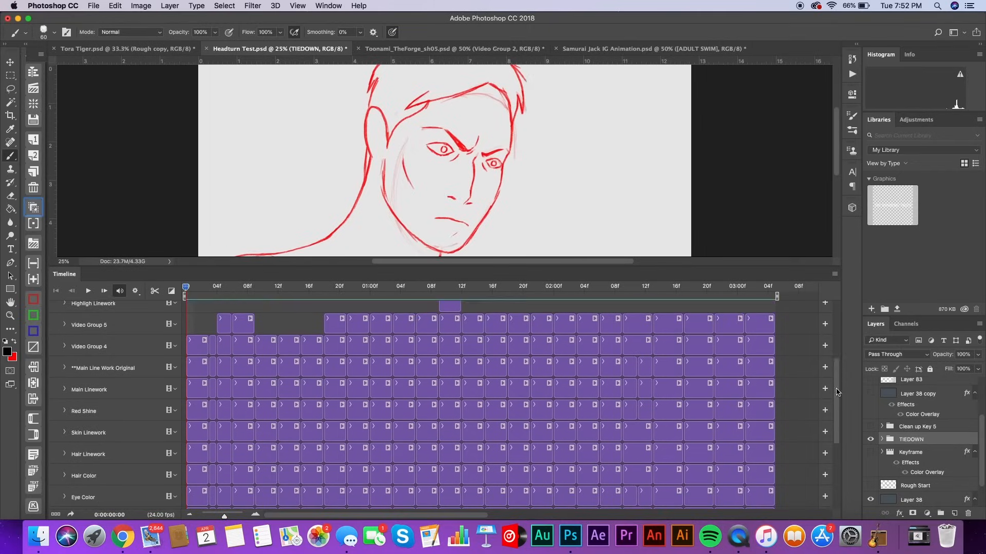
scroll(834, 426, "up", 5)
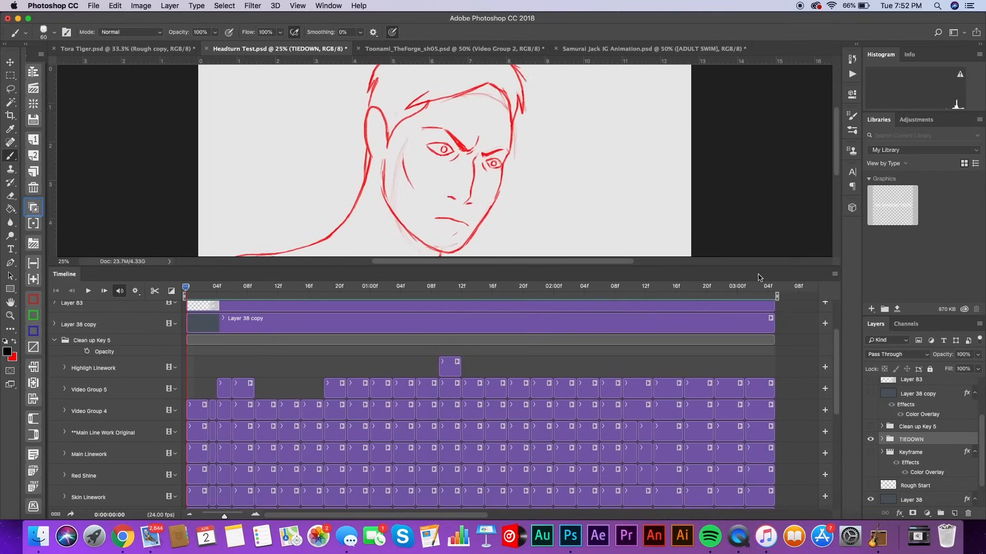
left_click_drag(758, 266, 763, 336)
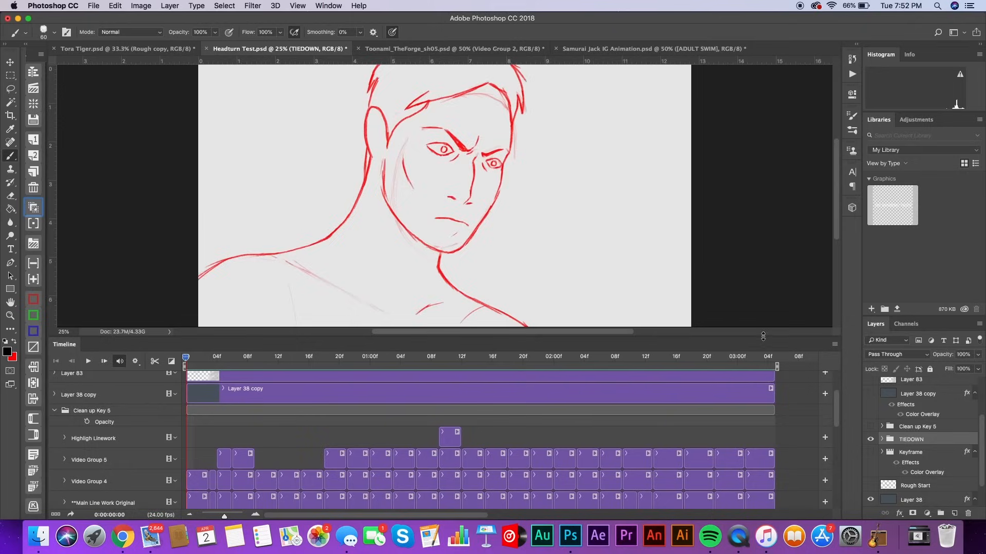
left_click(89, 362)
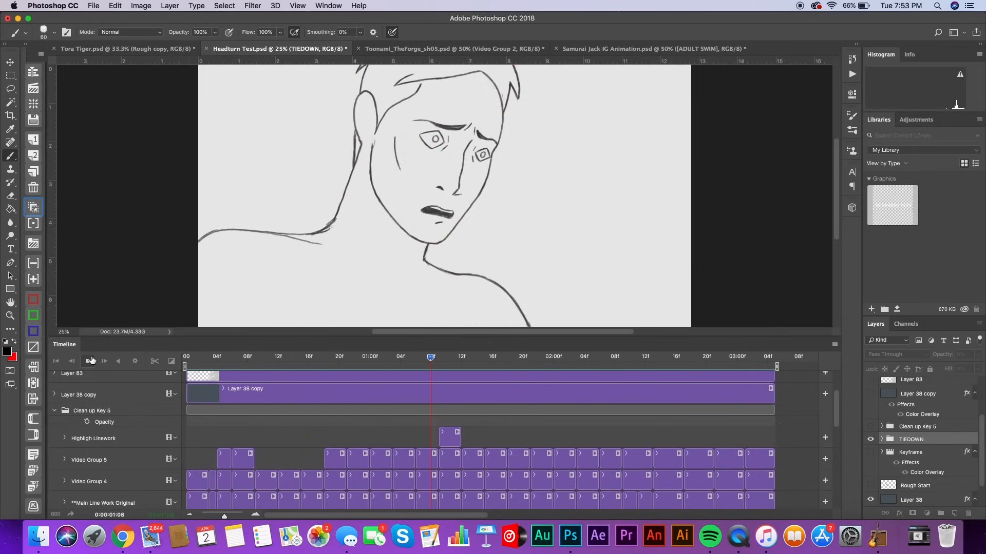